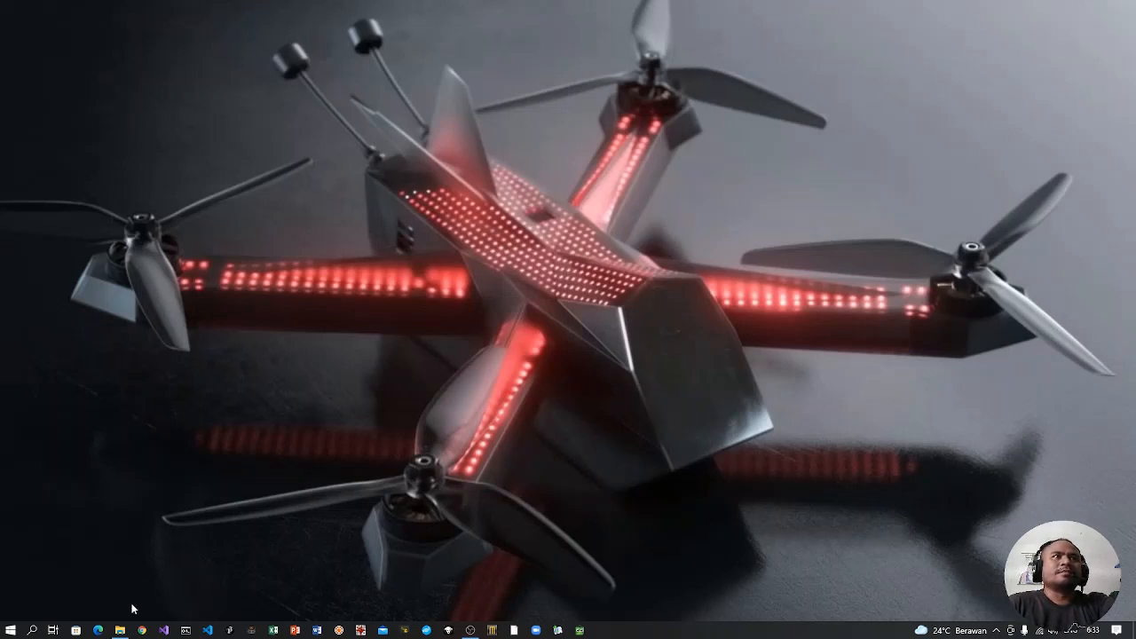
Step: Show the DM132\Anim folder in File Explorer and open its hero subfolder
mouse_move(120, 628)
left_click(119, 581)
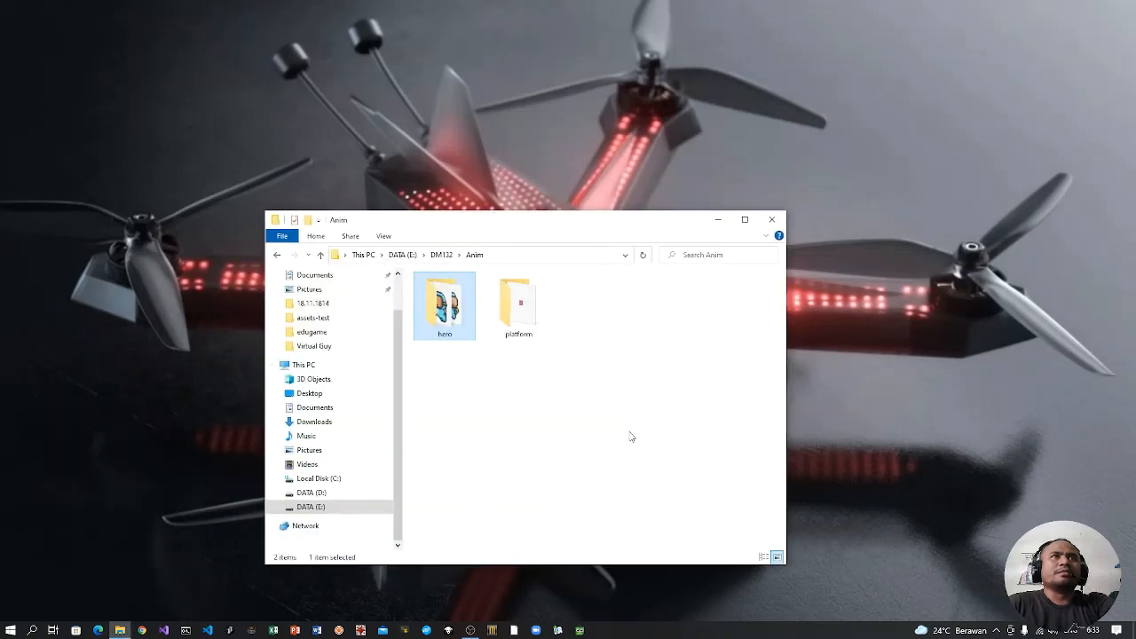
left_click(570, 362)
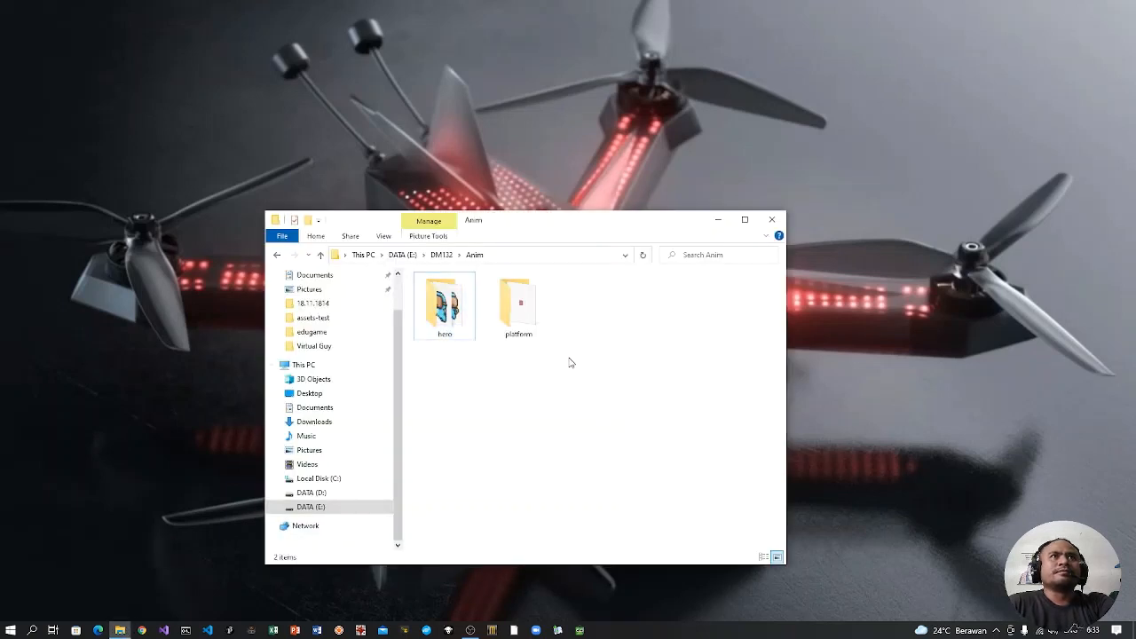
double_click(460, 333)
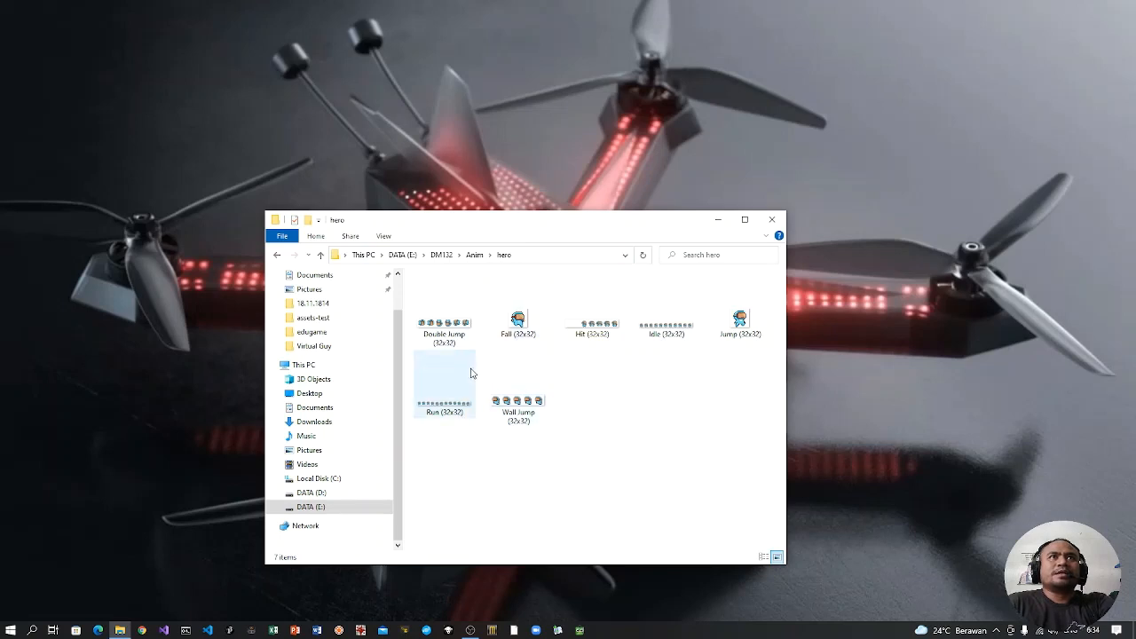
Step: Open the Run (32x32) sprite sheet in IrfanView and enlarge it to examine its animation frames
mouse_move(470, 373)
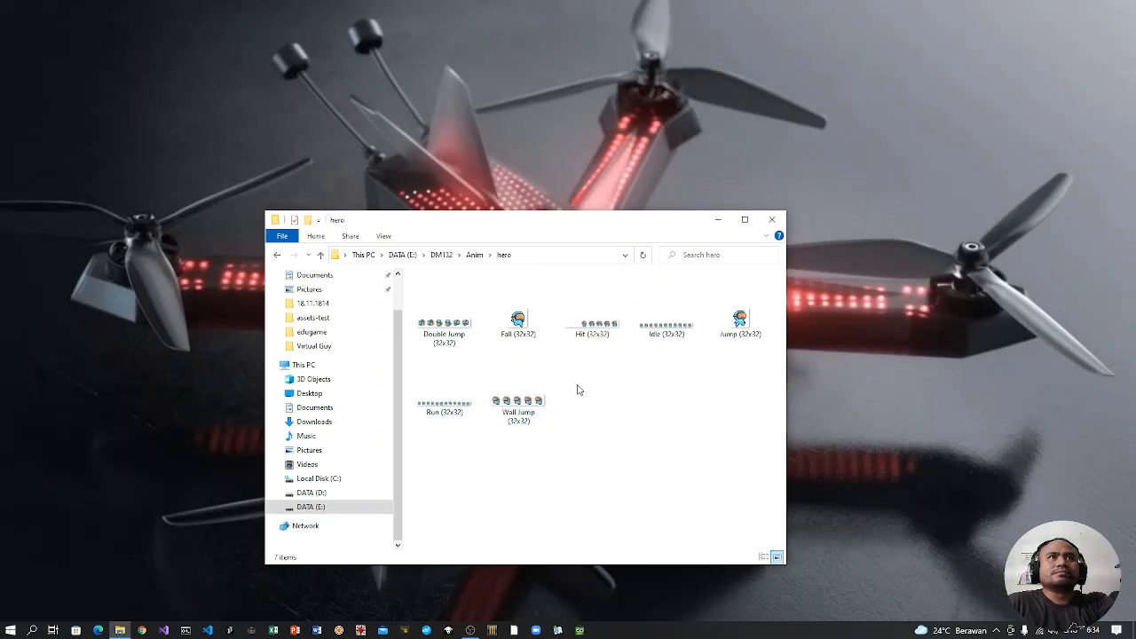
double_click(445, 385)
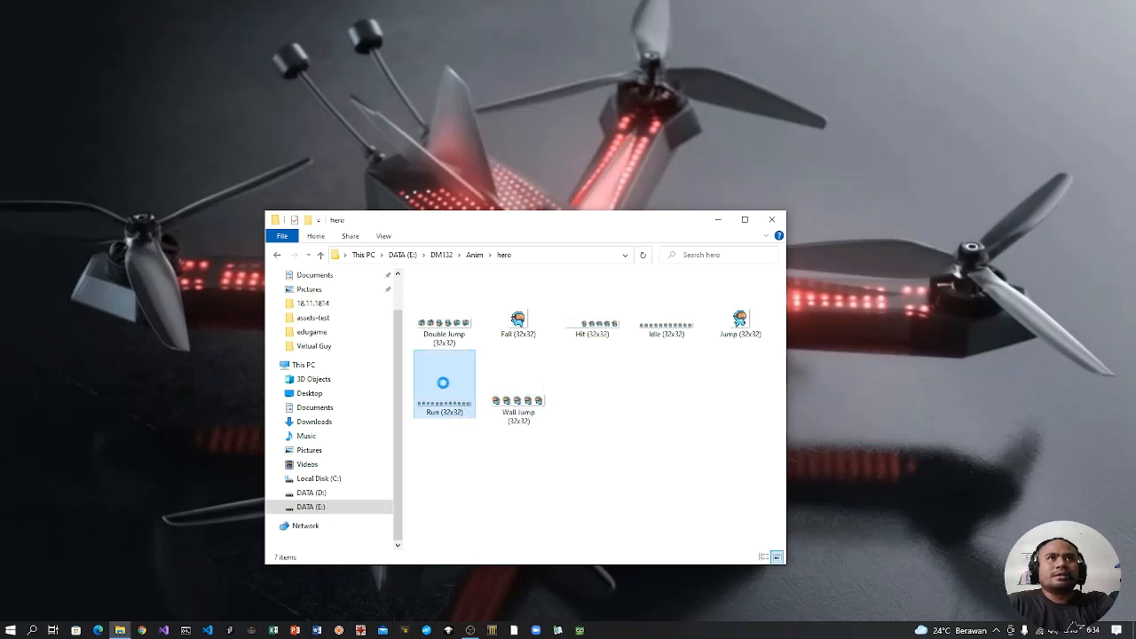
right_click(445, 386)
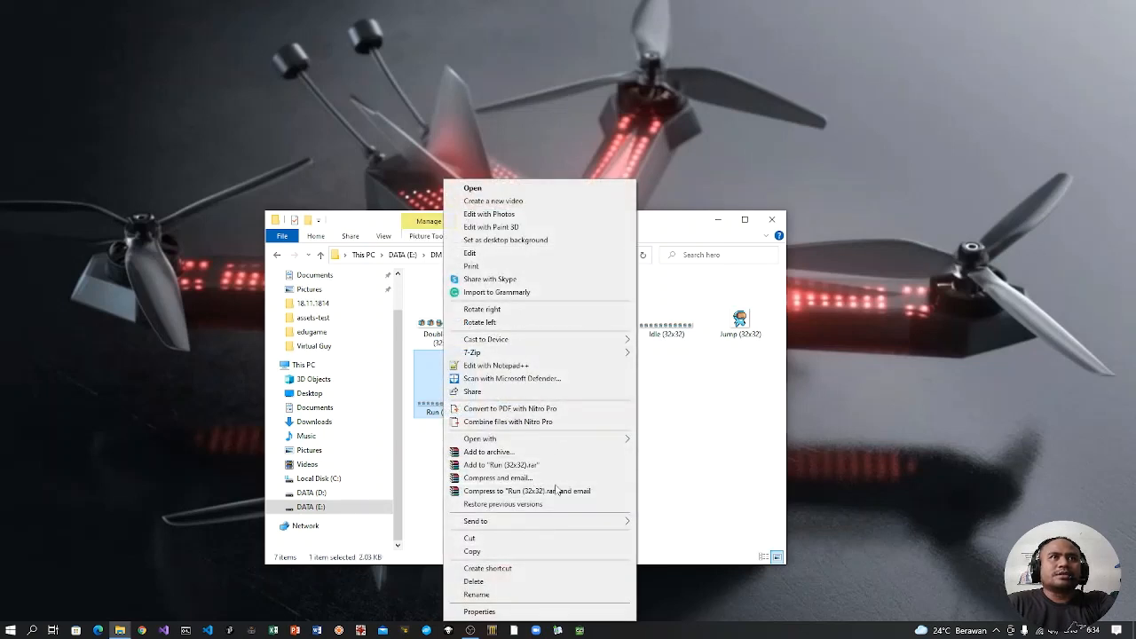
mouse_move(577, 438)
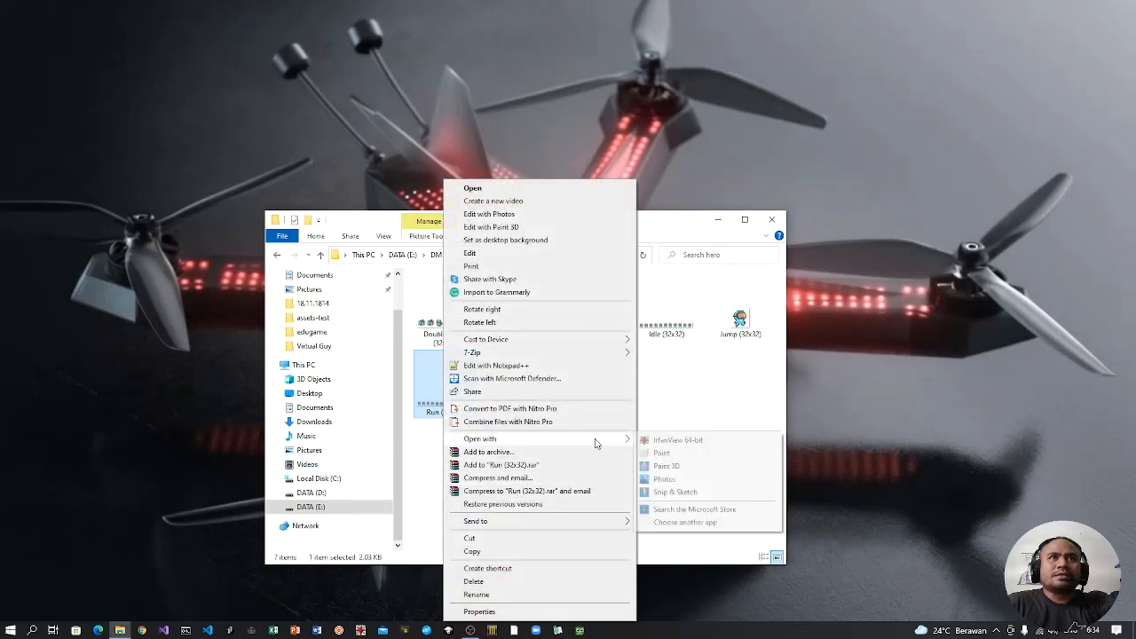
left_click(664, 442)
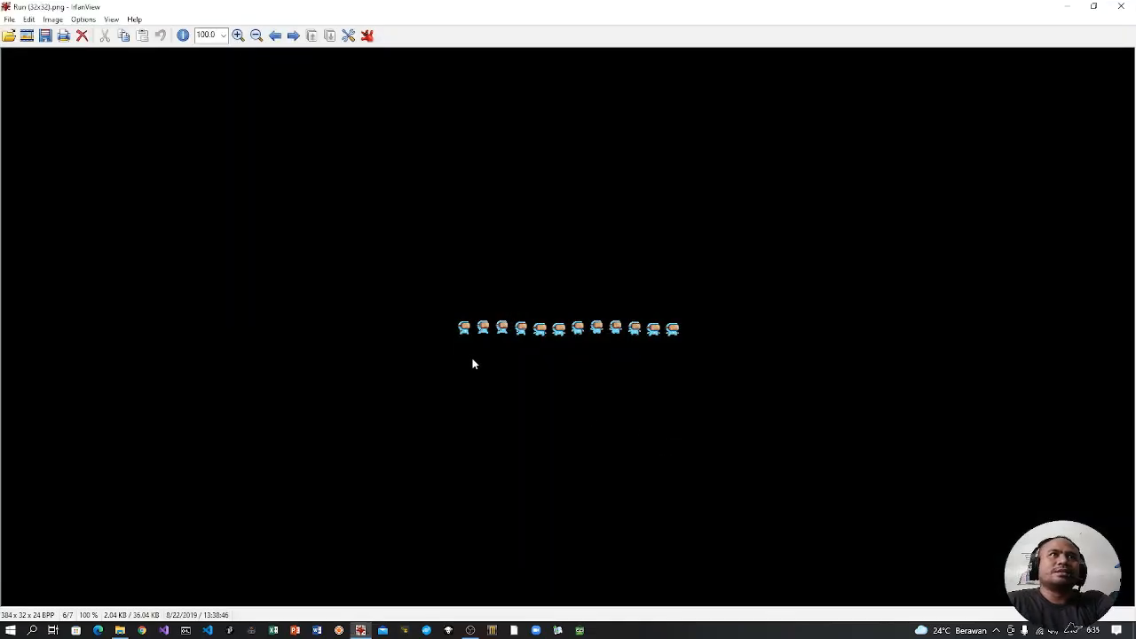
scroll(641, 401, "up", 8, "ctrl")
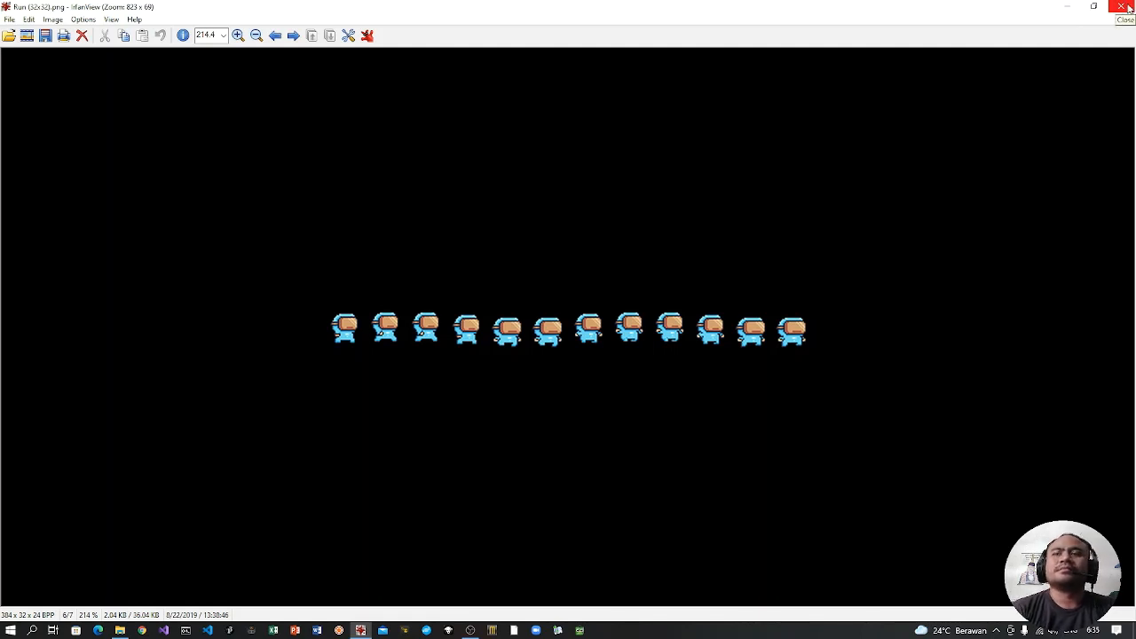
Step: Browse the Wall Jump, Jump, Idle and Hit sprite sheets, then close the image viewer
key("Right")
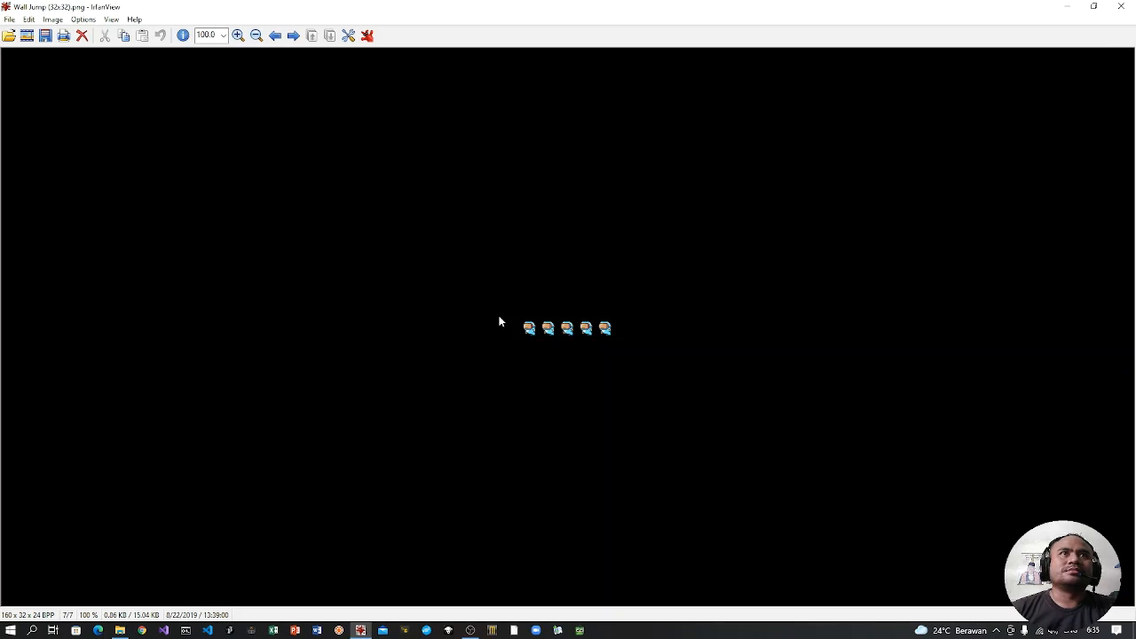
key("Right")
left_click(695, 195)
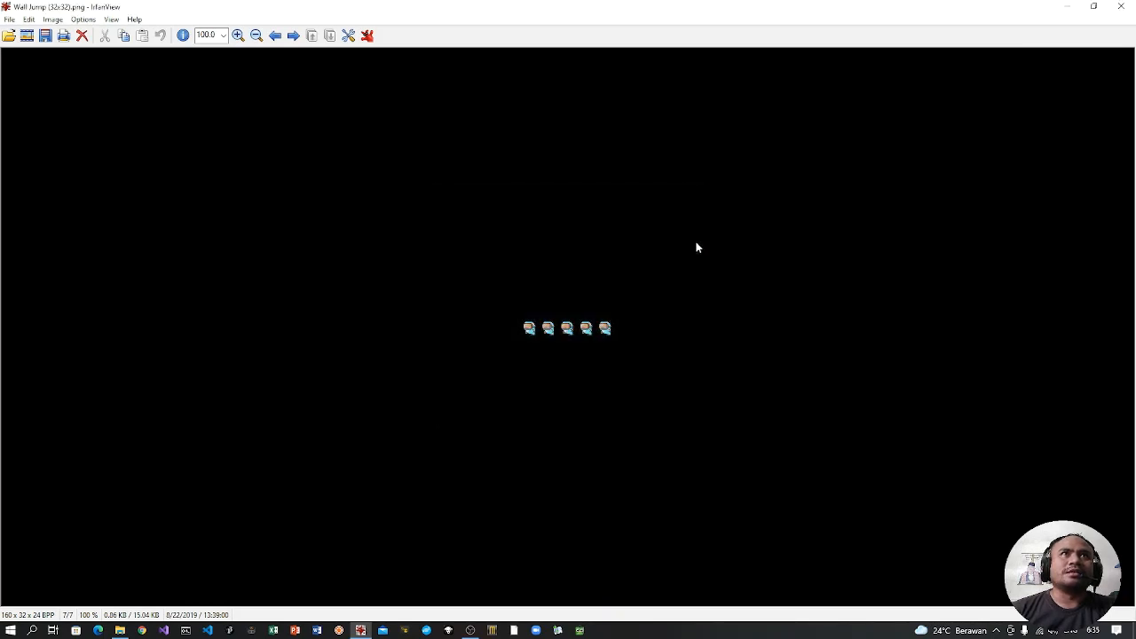
key("Right")
left_click(695, 196)
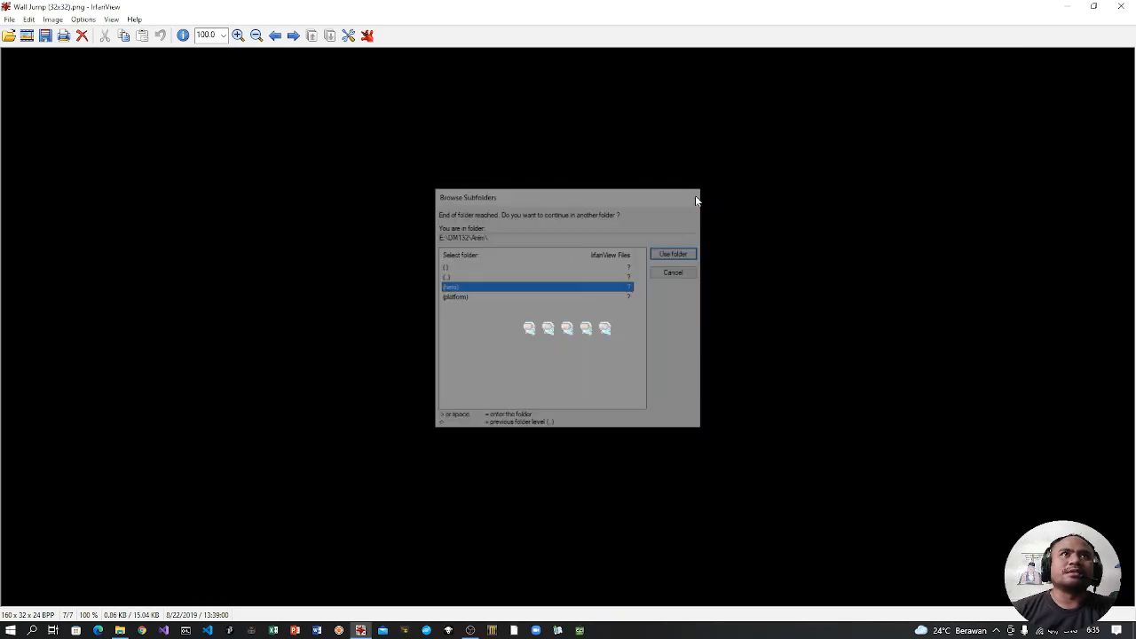
key("Left")
key("Left")
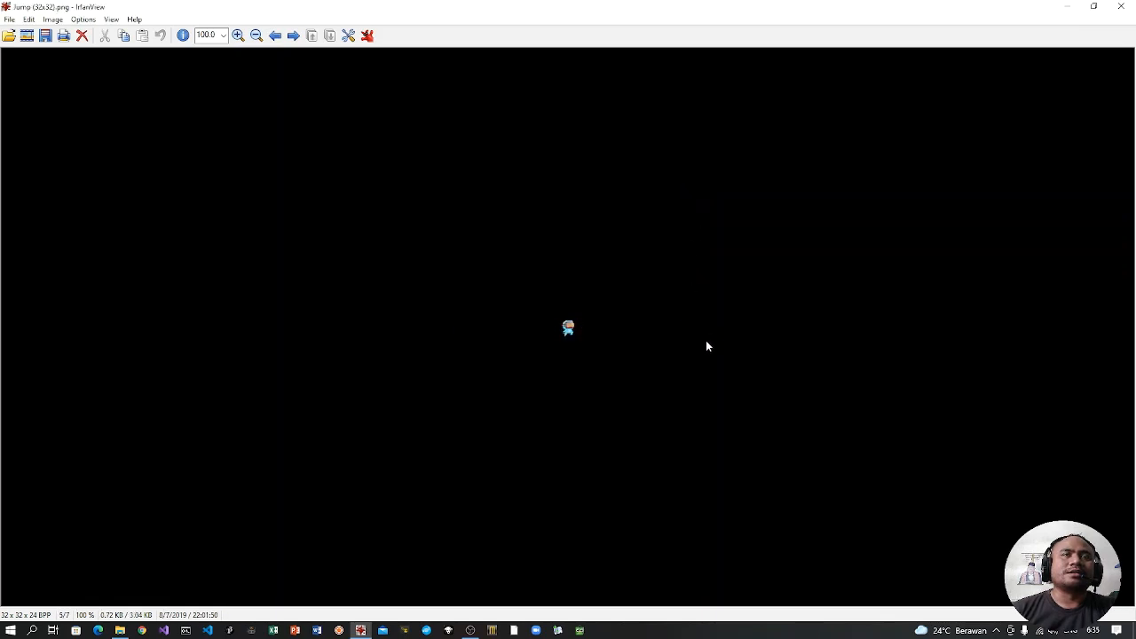
key("Left")
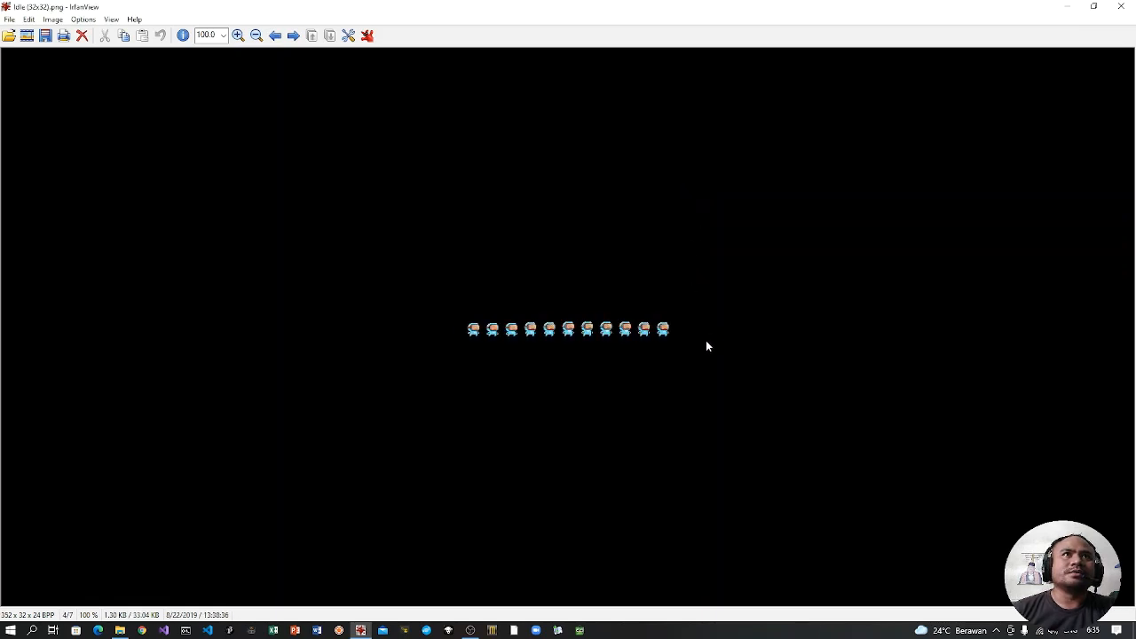
key("Left")
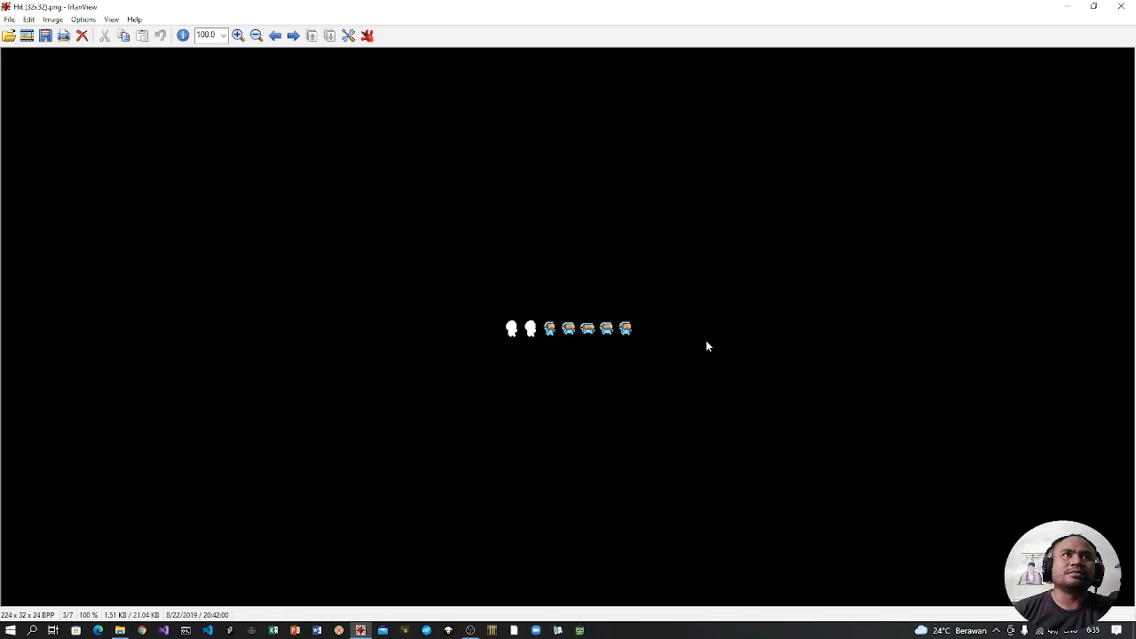
left_click(1121, 6)
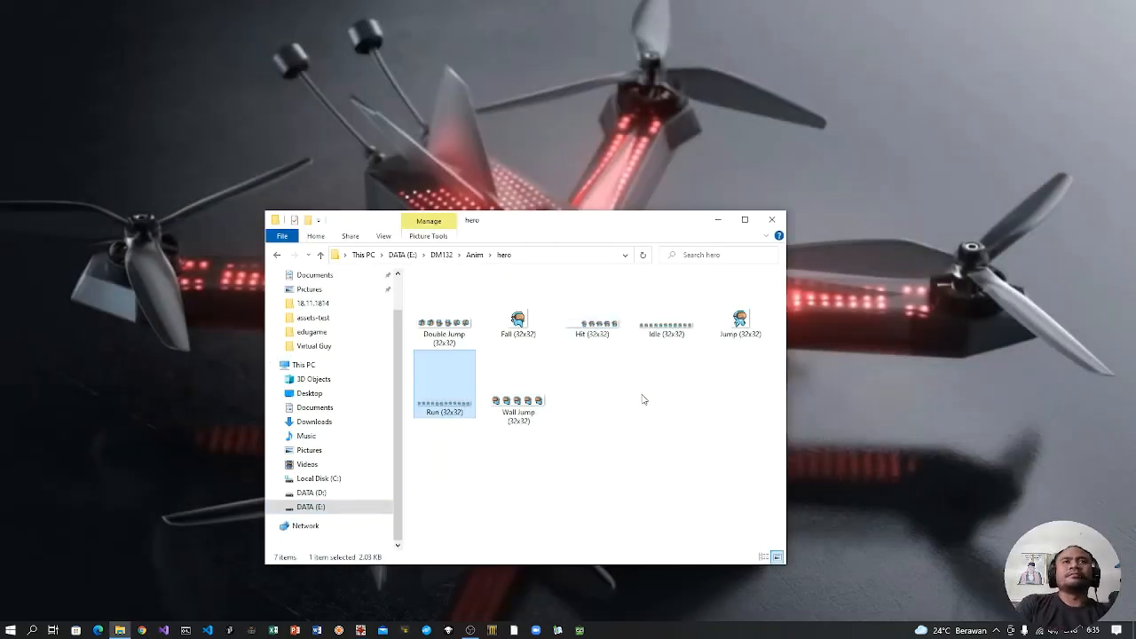
Step: Return to the Anim folder, view the hero folder's contents again and minimise File Explorer
left_click(474, 254)
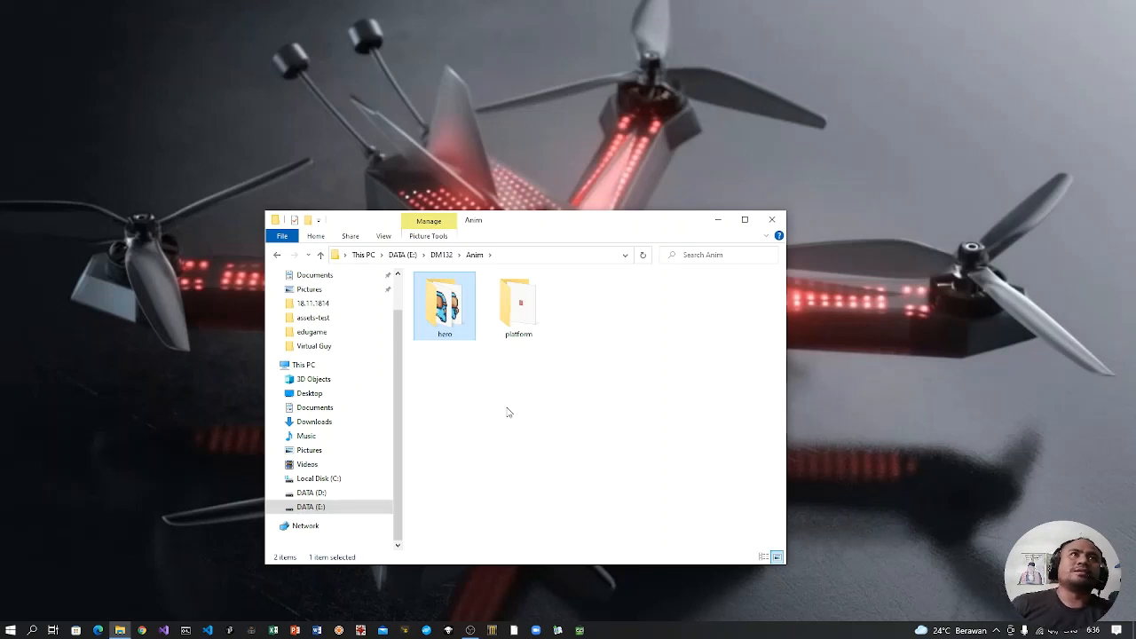
double_click(449, 328)
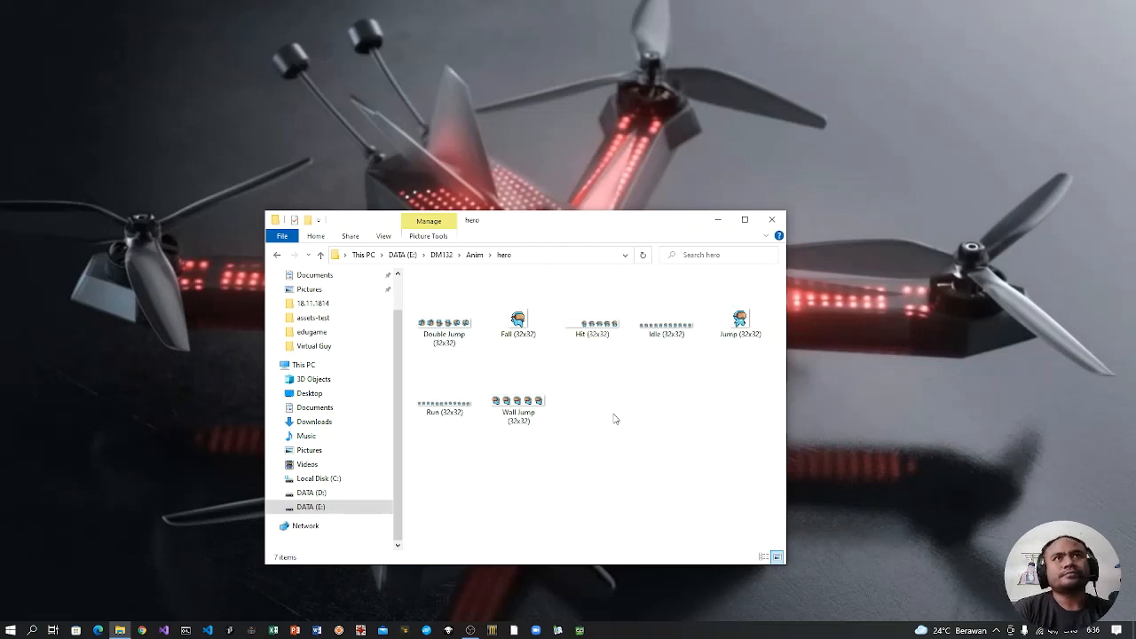
left_click(716, 219)
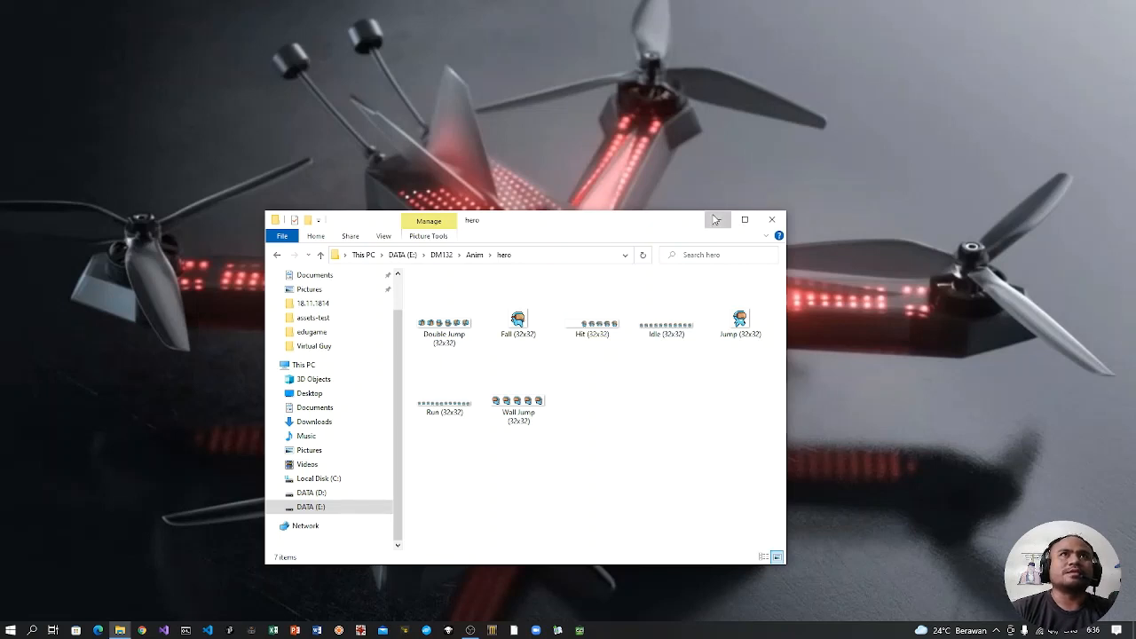
Step: Search Windows for Construct 2 and launch it
left_click(33, 630)
type("fon")
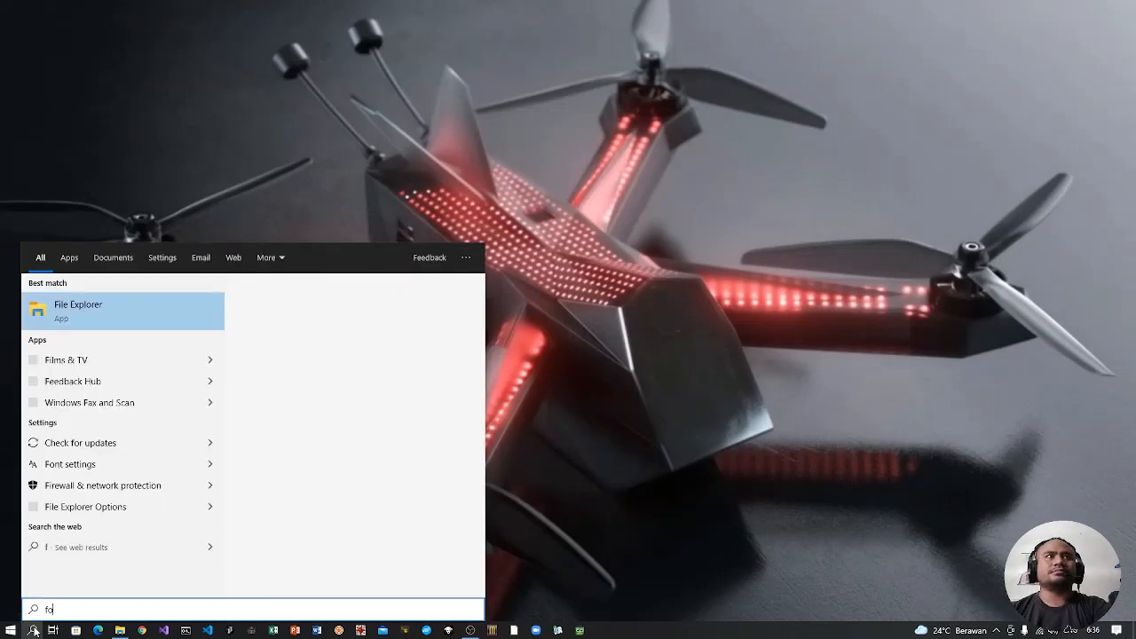
key("BackSpace")
key("BackSpace")
key("BackSpace")
type("constr")
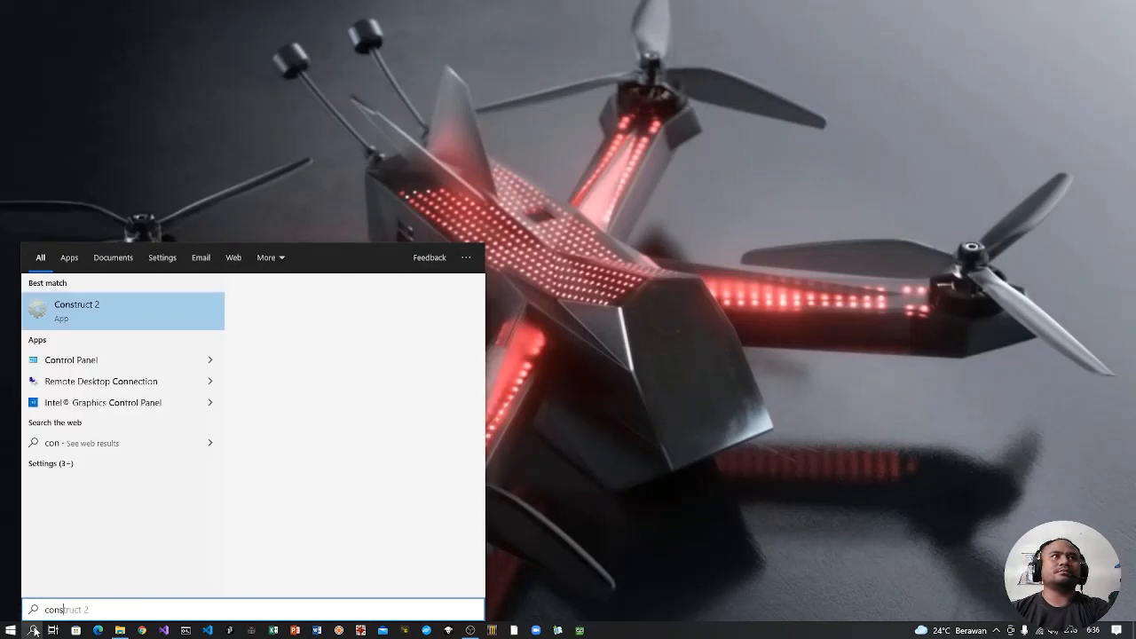
left_click(107, 310)
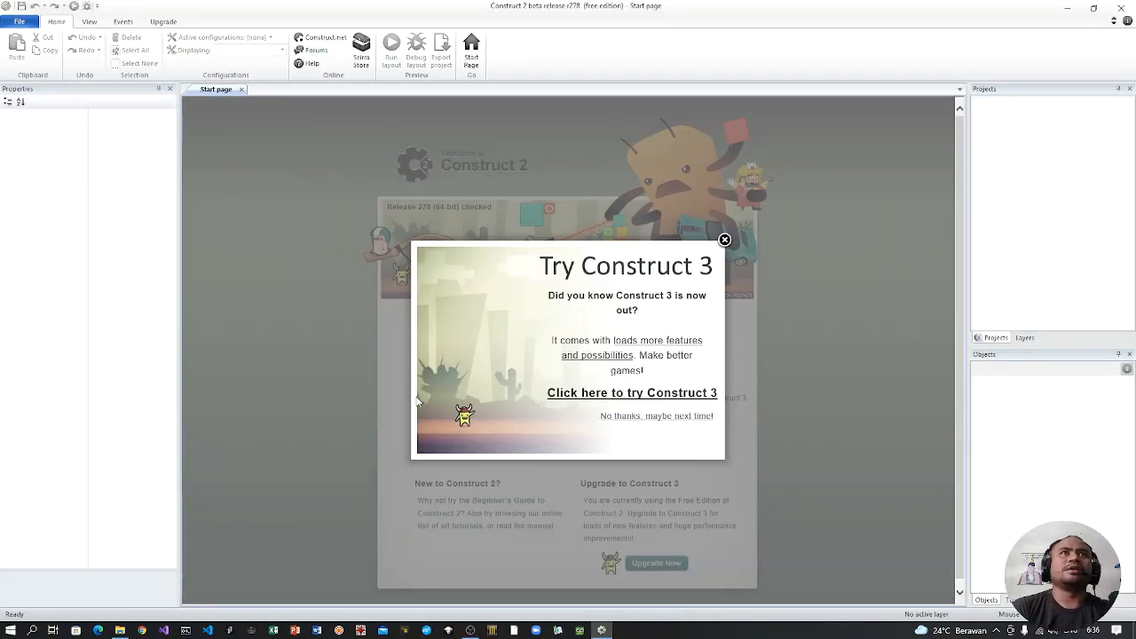
Step: Dismiss the Construct 3 promotion and create a project from the New empty project template
left_click(725, 240)
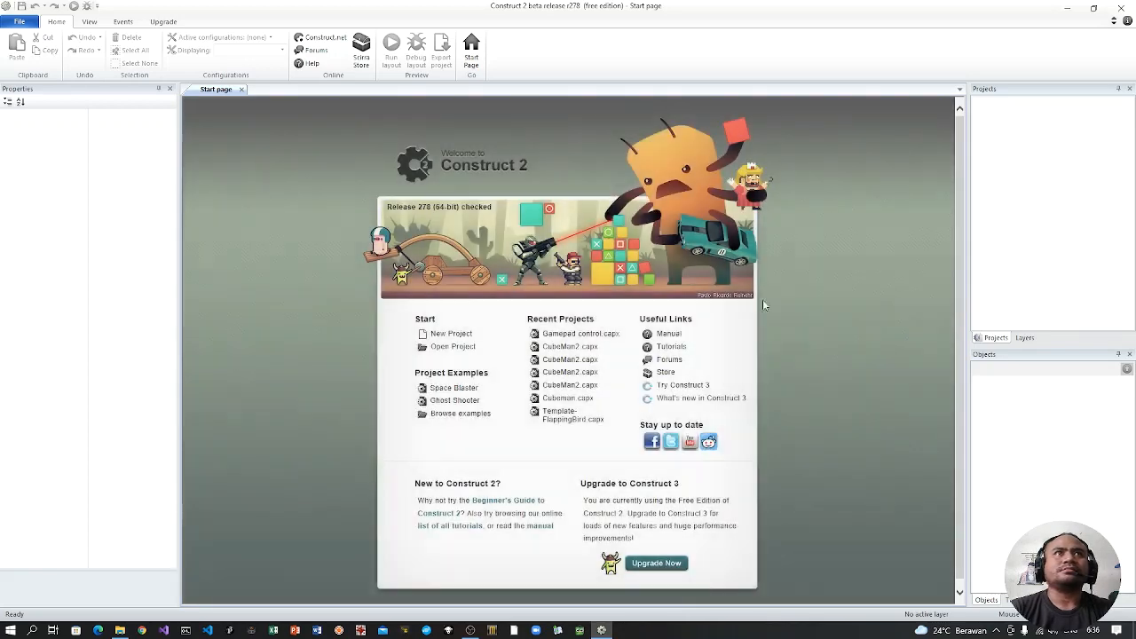
left_click(451, 334)
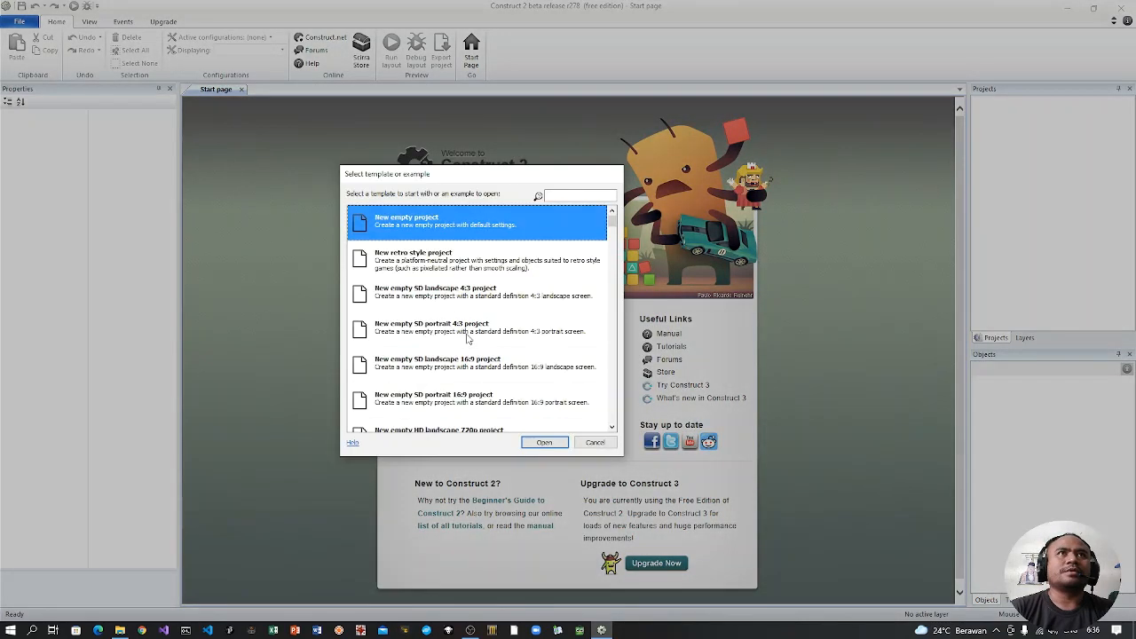
double_click(411, 230)
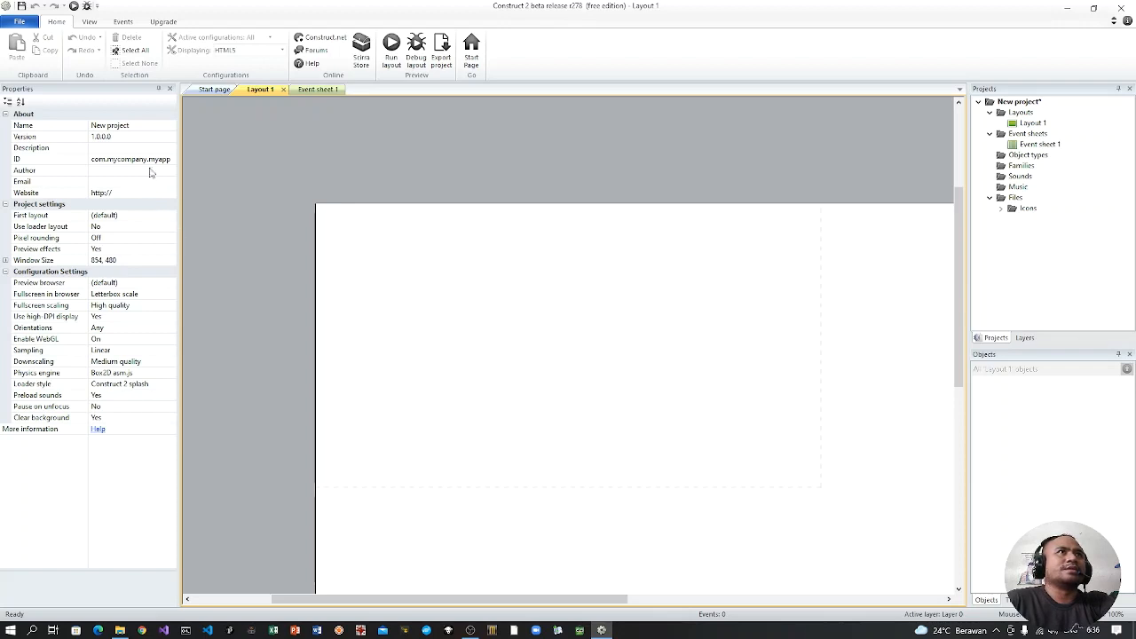
Step: Name the project AnimExample in its properties
left_click(134, 126)
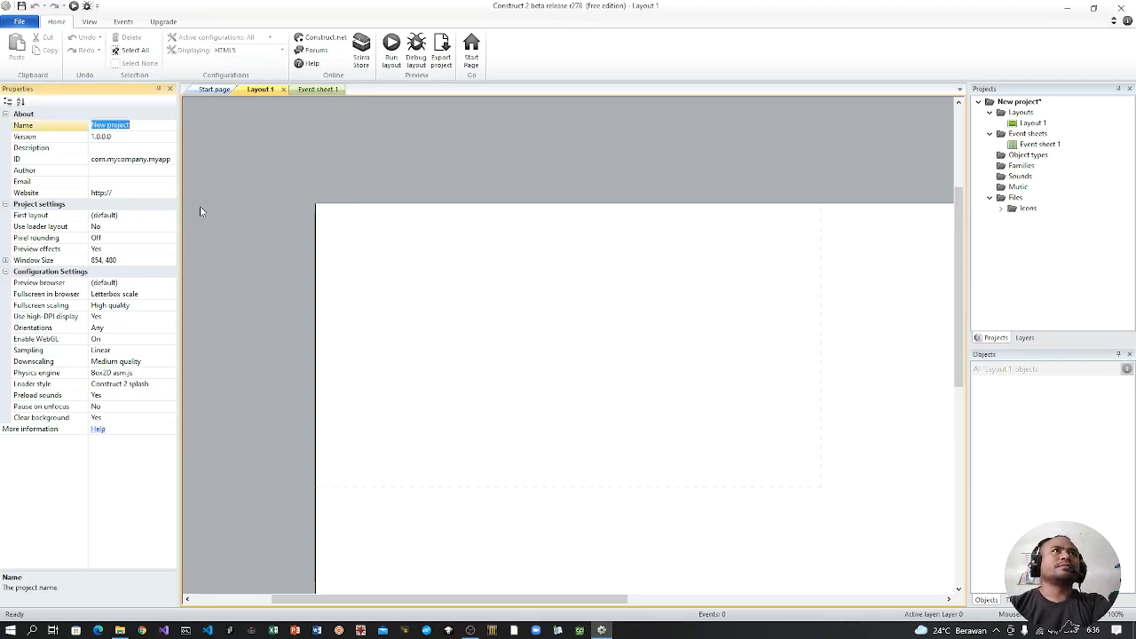
type("AnimF")
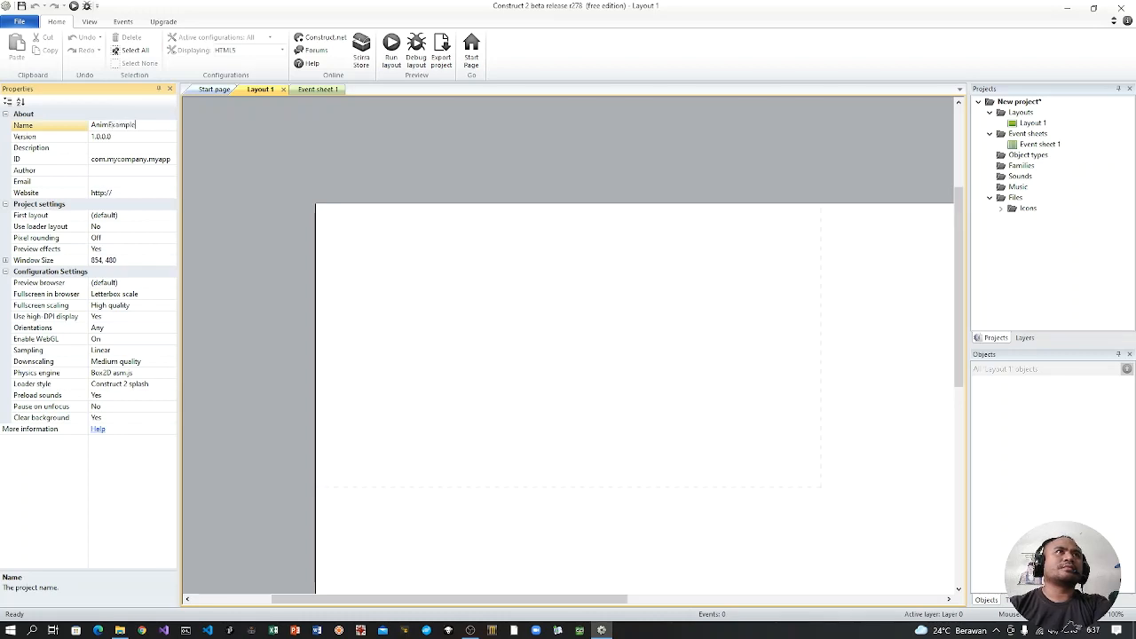
key("Return")
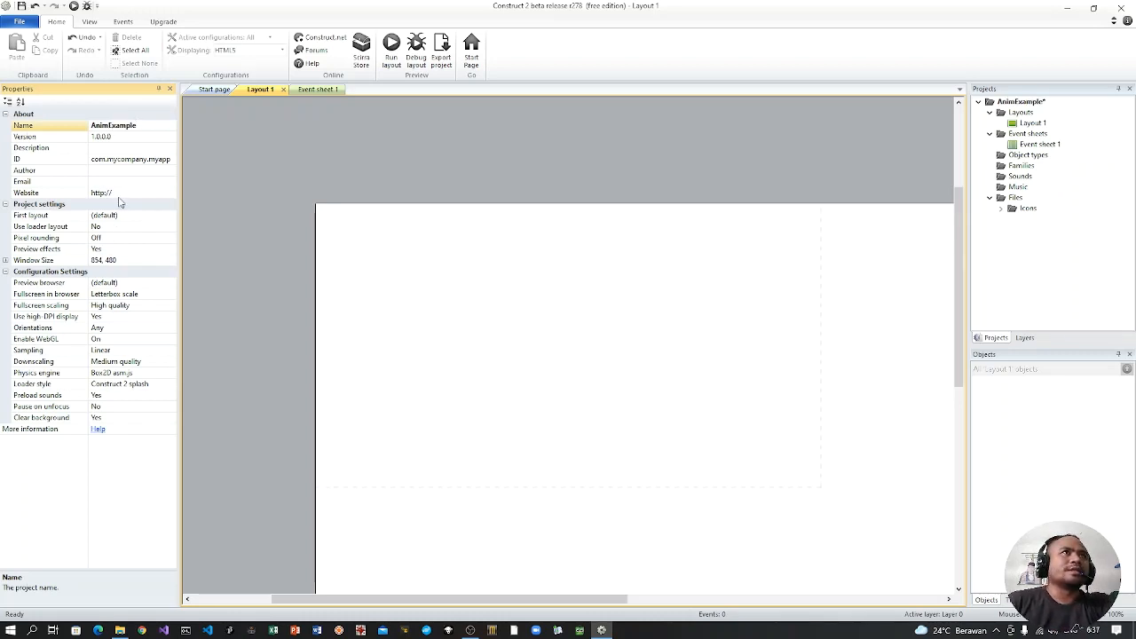
Step: Set the project's app ID to com.amikom.anim
left_click_drag(122, 160, 92, 159)
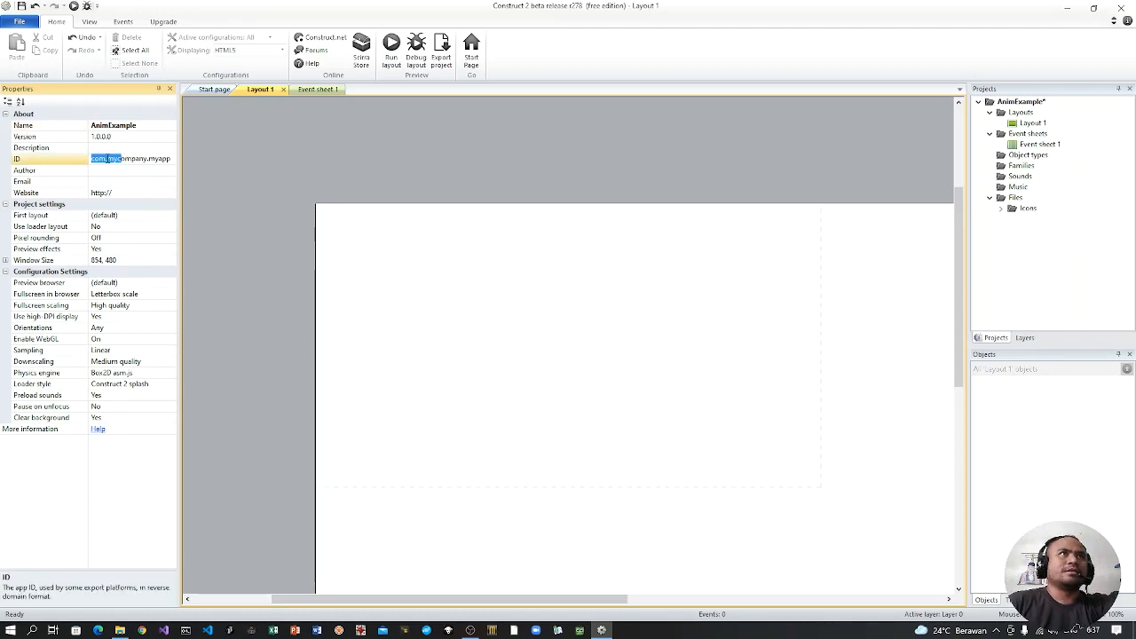
left_click_drag(107, 159, 140, 167)
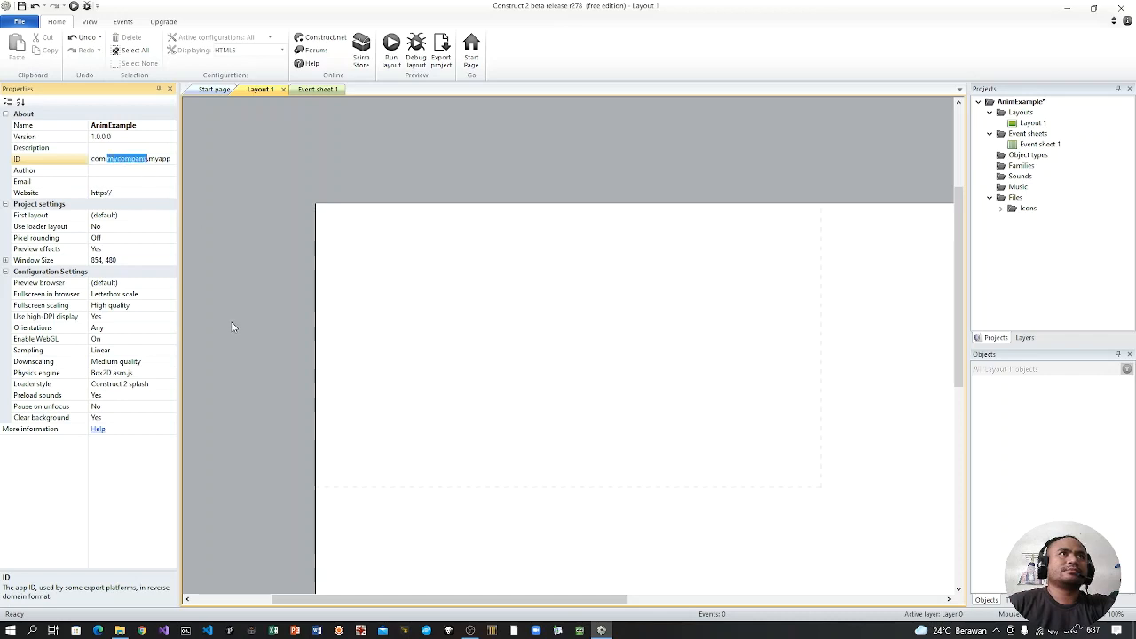
type("amikom.ani")
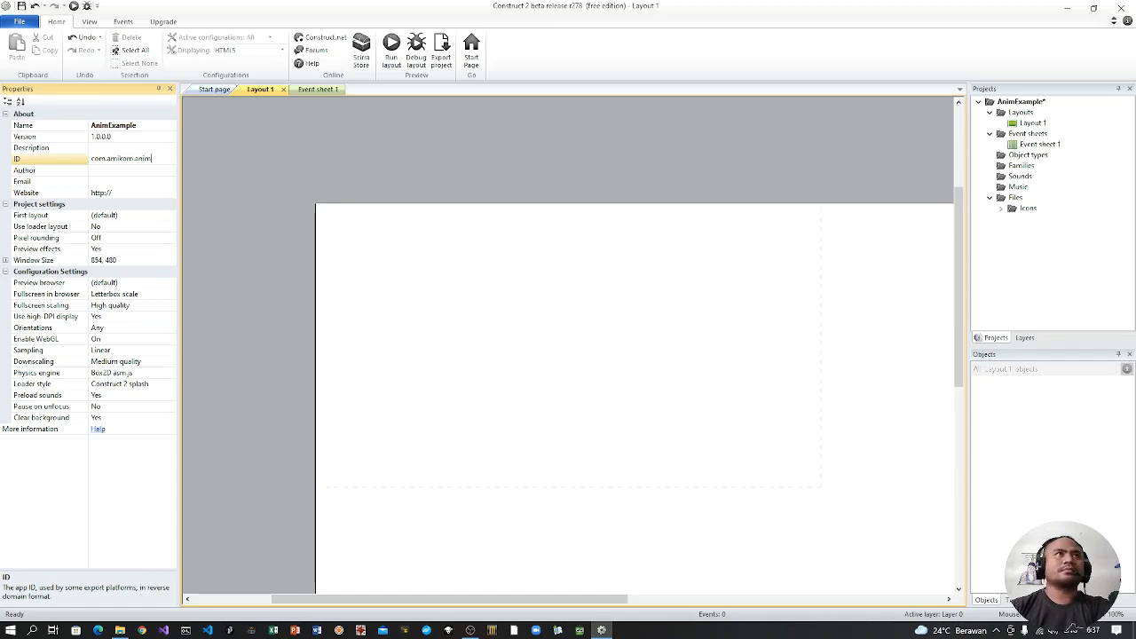
left_click(232, 327)
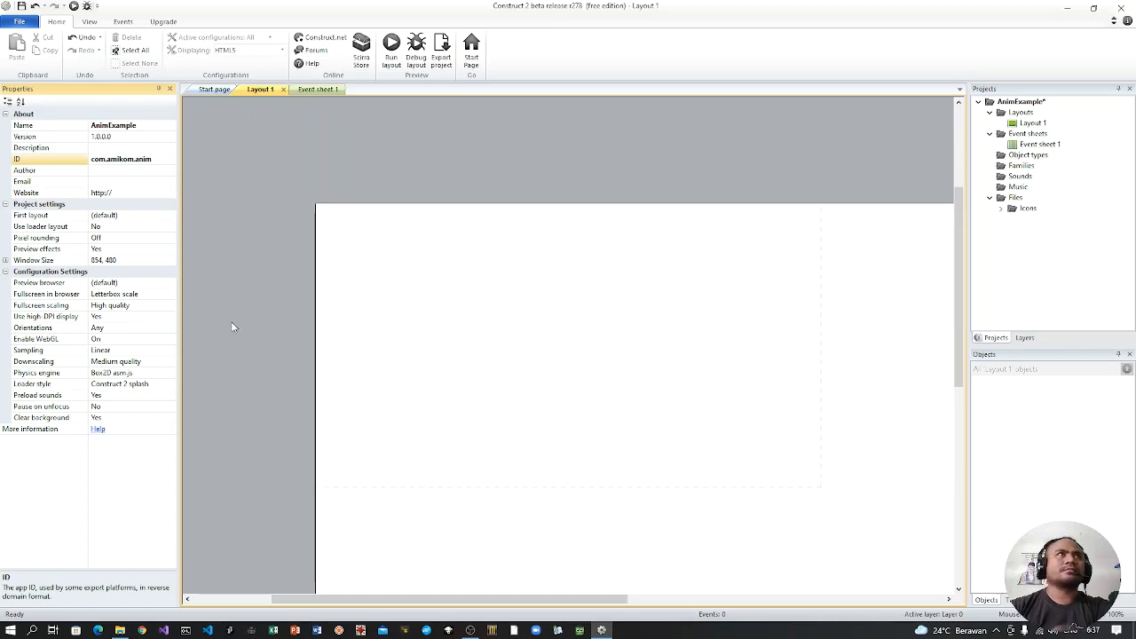
Step: Fill in the project's author name and contact email in its properties
left_click(108, 174)
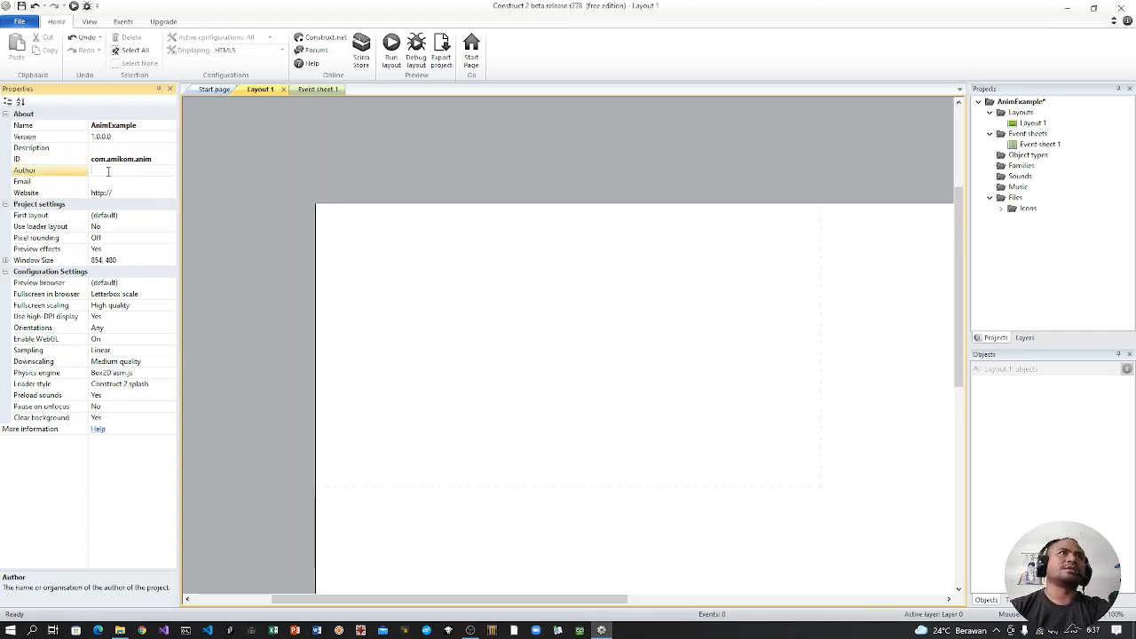
type("Bayu Setiaji")
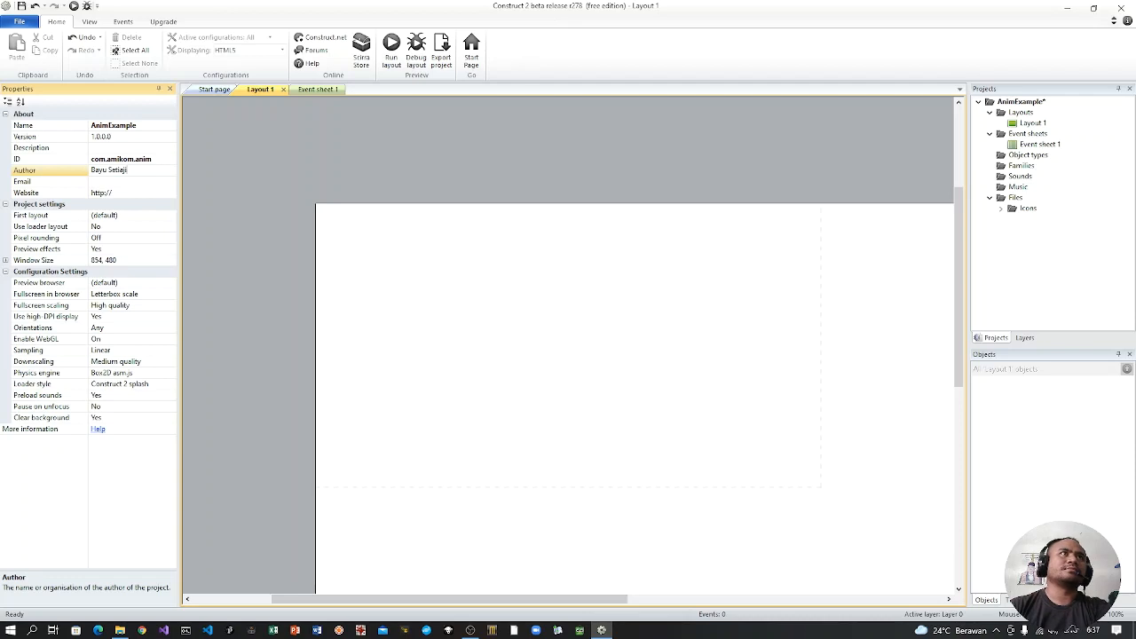
left_click(112, 182)
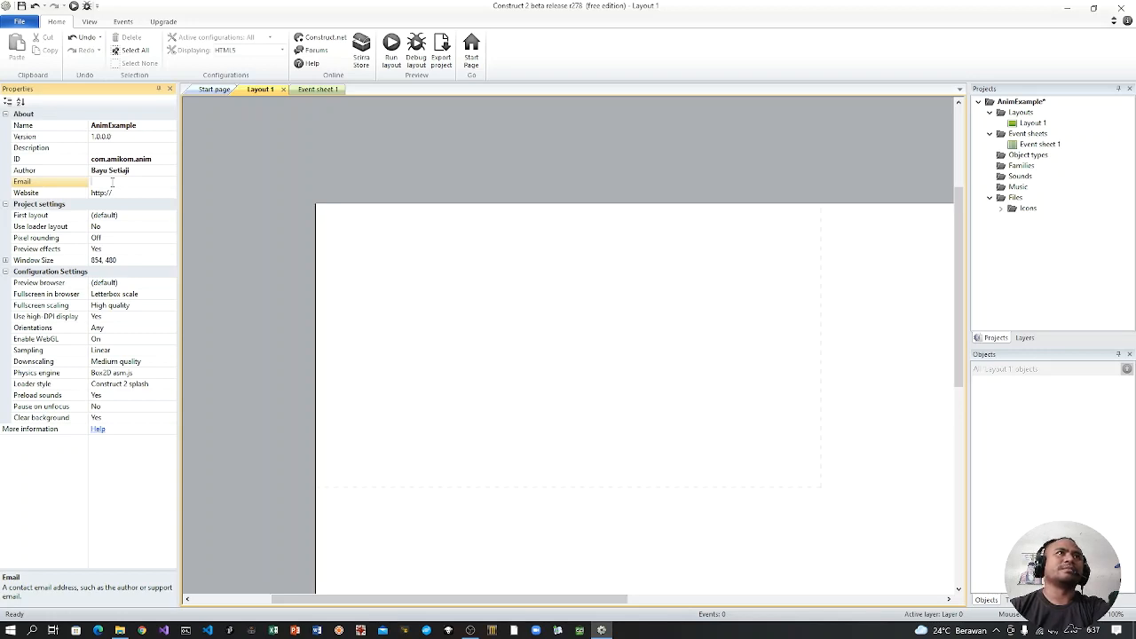
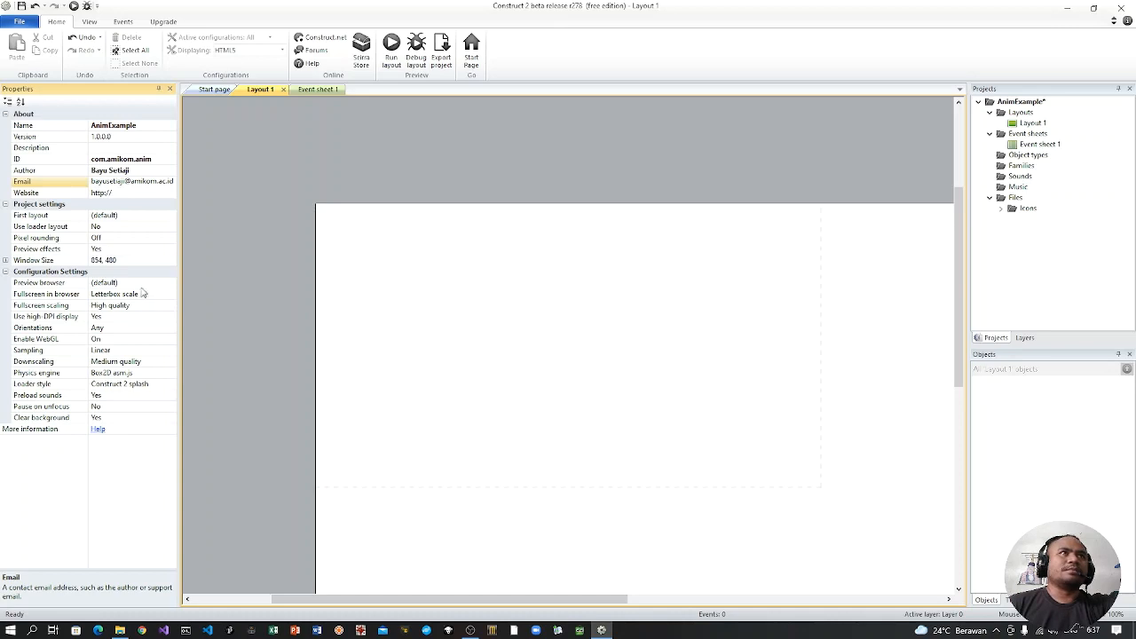
Step: Set the project's preview browser to Chrome
left_click(142, 283)
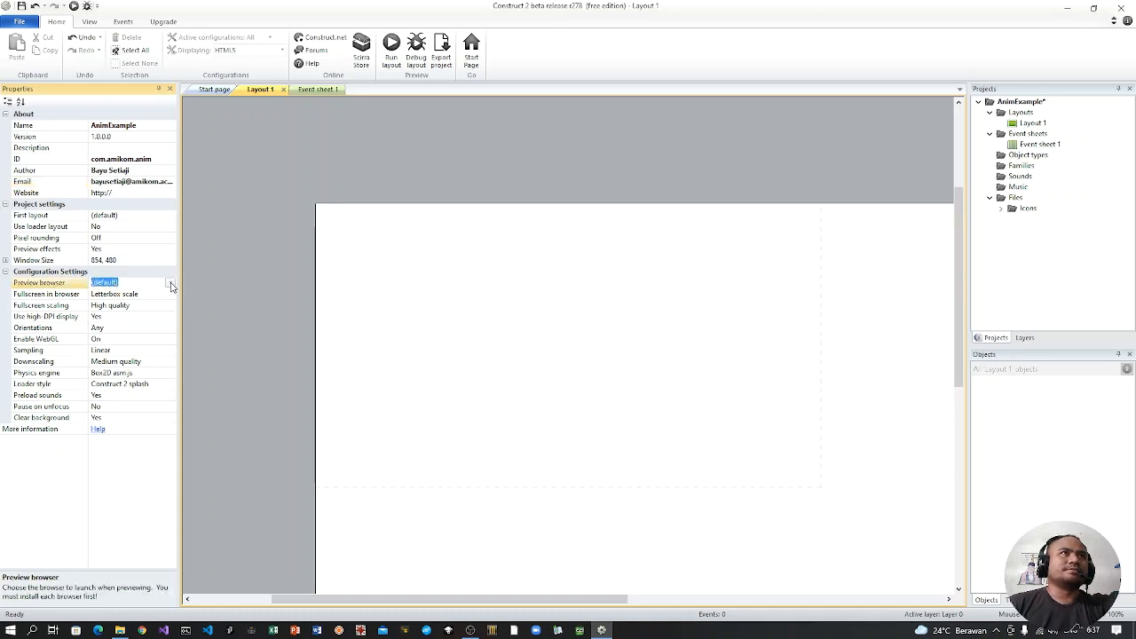
left_click(170, 283)
left_click(154, 307)
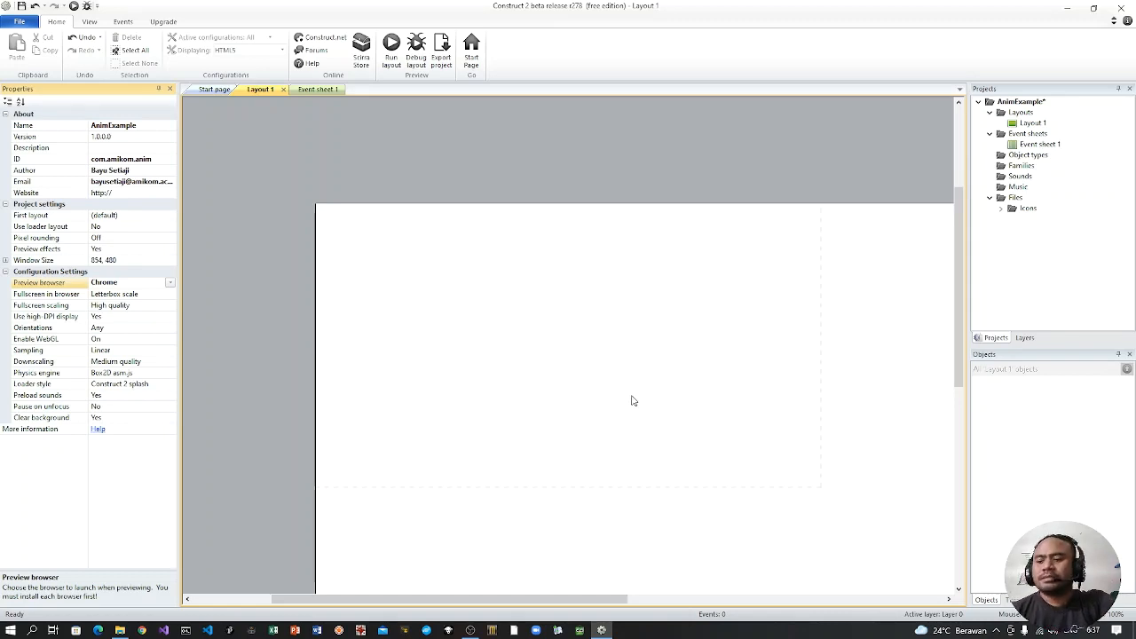
Step: Insert a new Sprite object near the upper-left corner of Layout 1
scroll(632, 400, "up", 3, "ctrl")
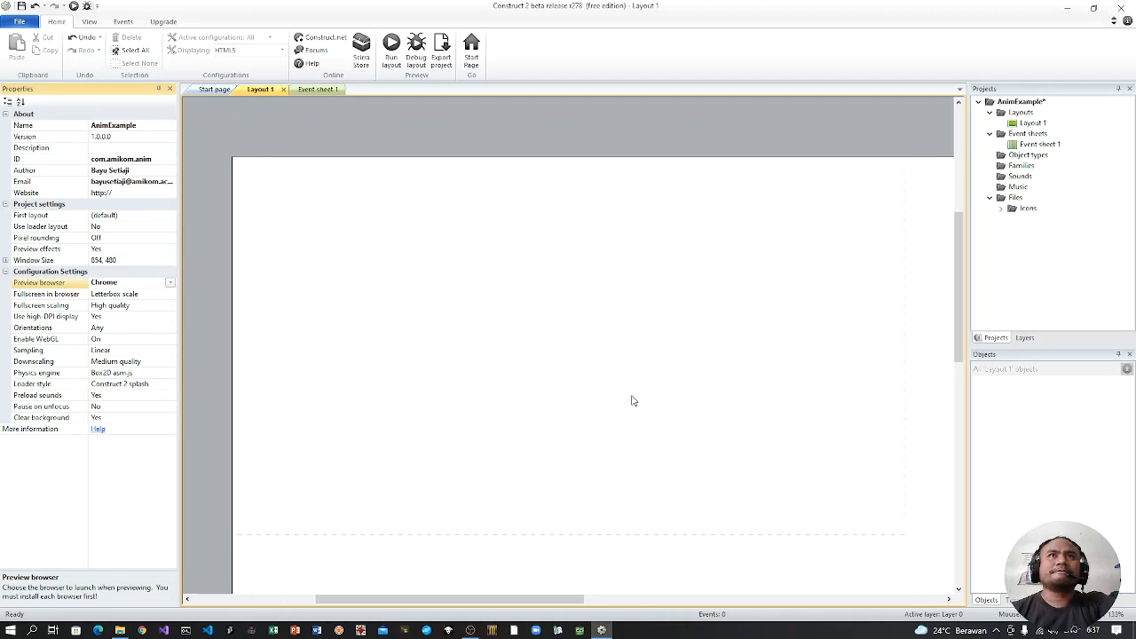
right_click(340, 254)
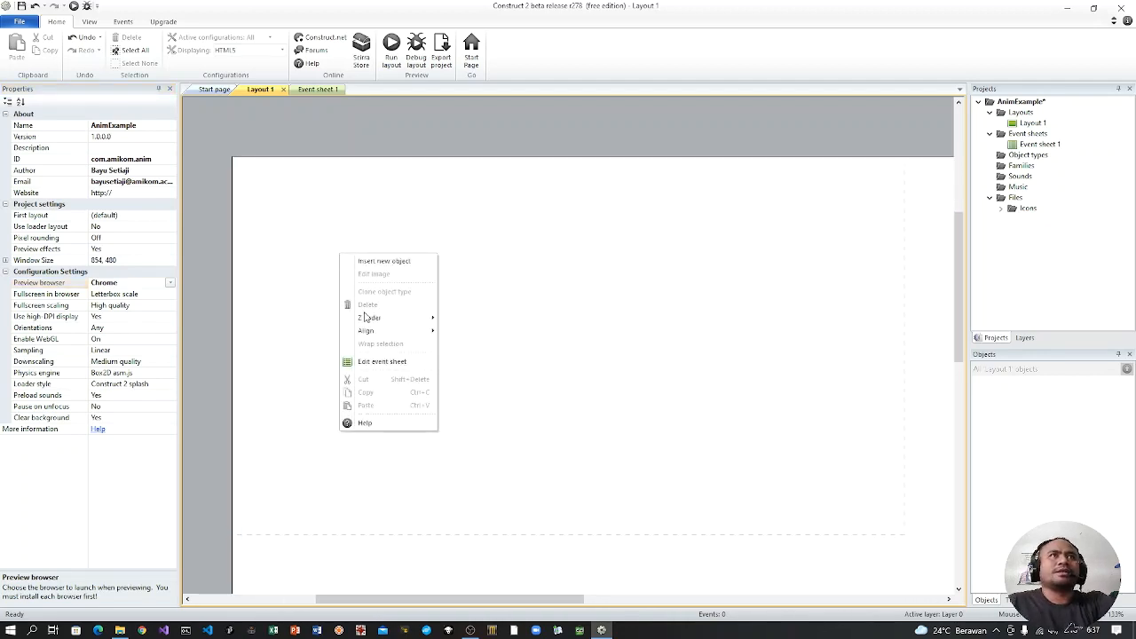
left_click(398, 263)
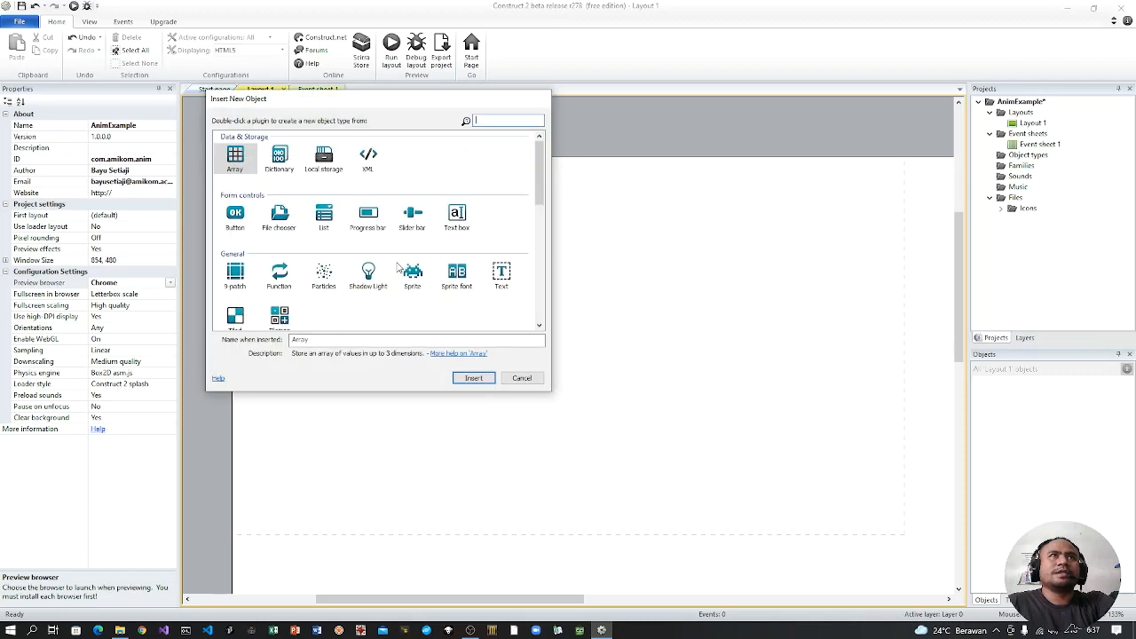
double_click(412, 275)
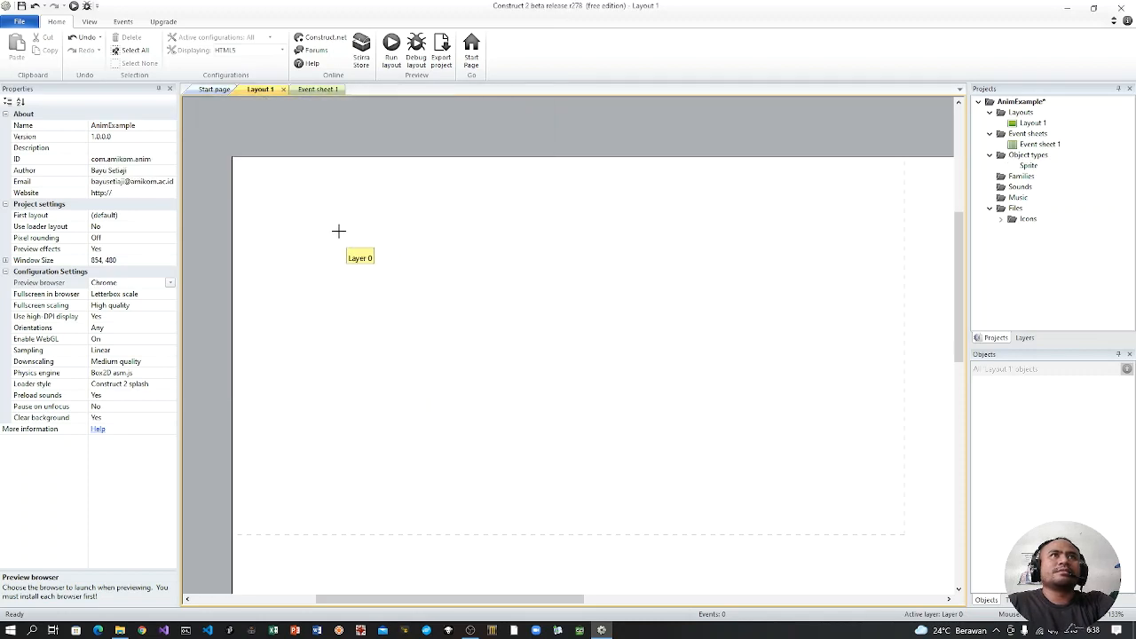
left_click(340, 237)
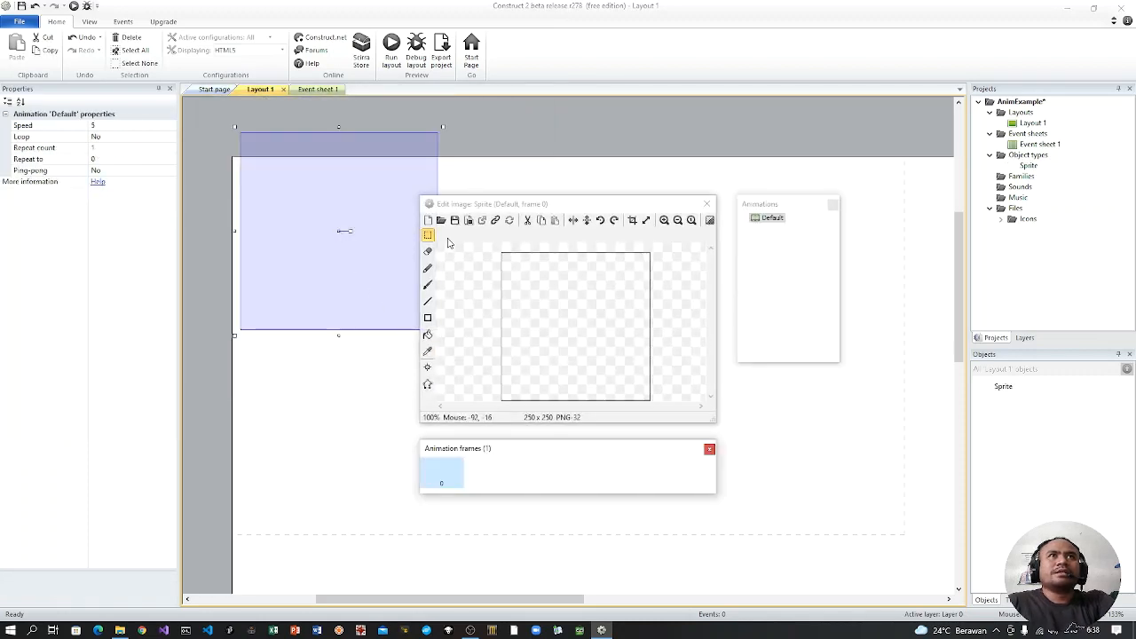
Step: Load the platform image from E:\DM132\Anim\platform as the sprite's default frame and close the image editor
left_click(441, 221)
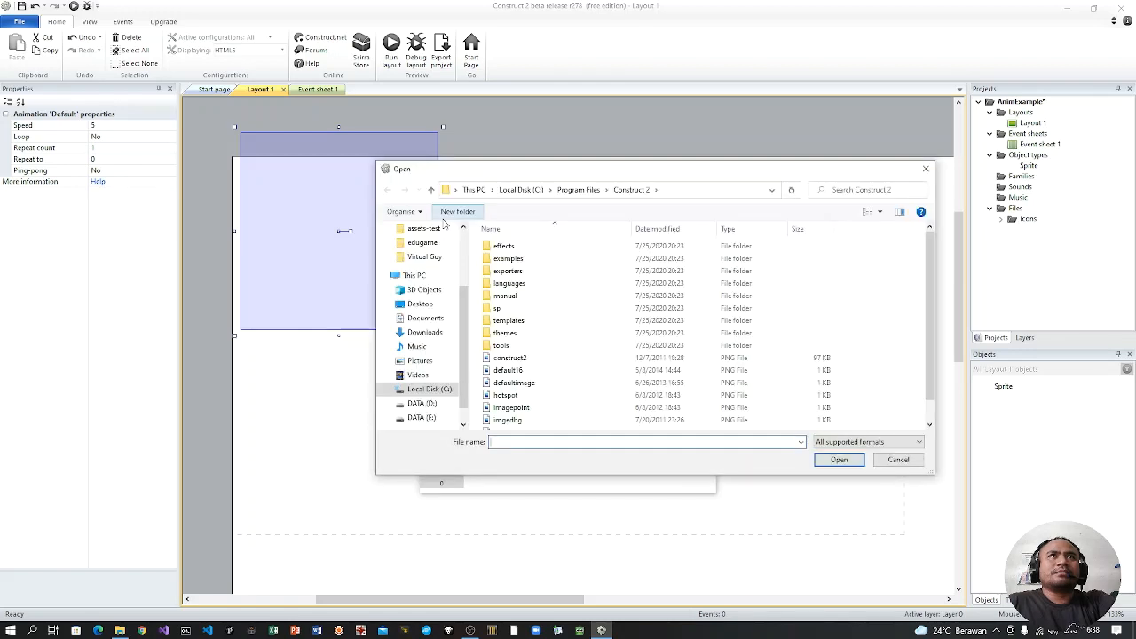
left_click(421, 417)
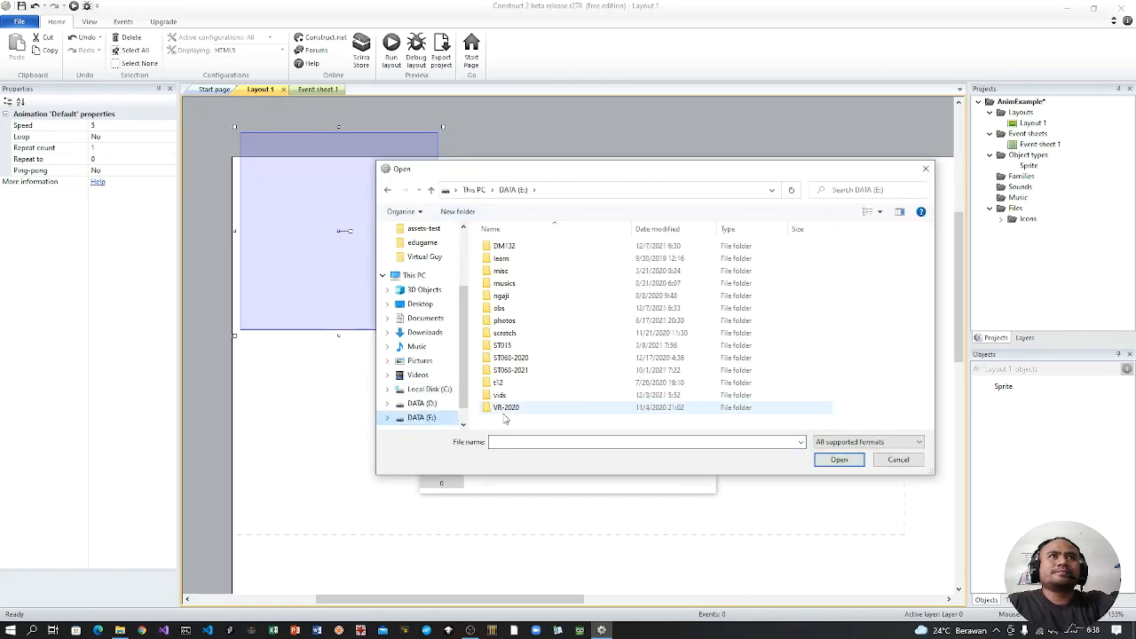
double_click(503, 246)
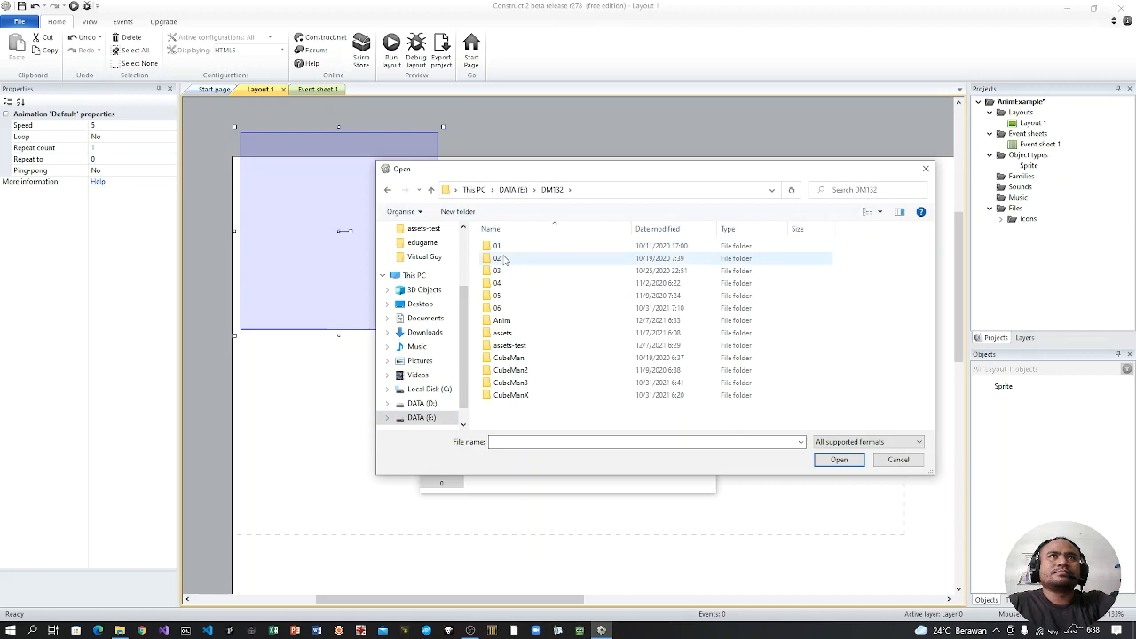
double_click(538, 327)
double_click(547, 270)
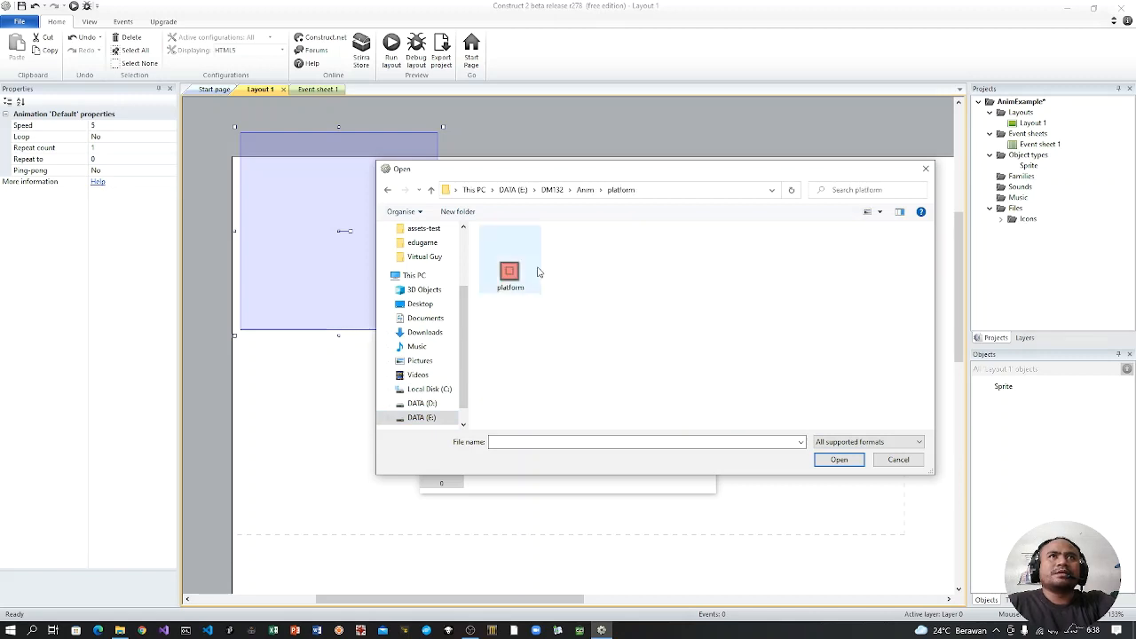
left_click(502, 272)
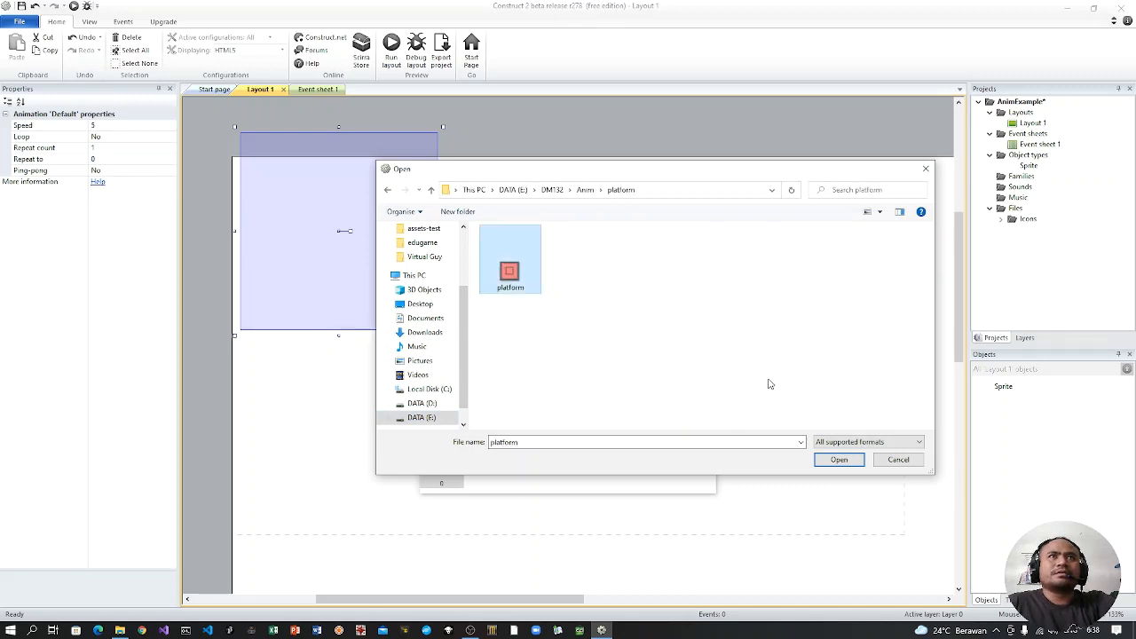
left_click(838, 460)
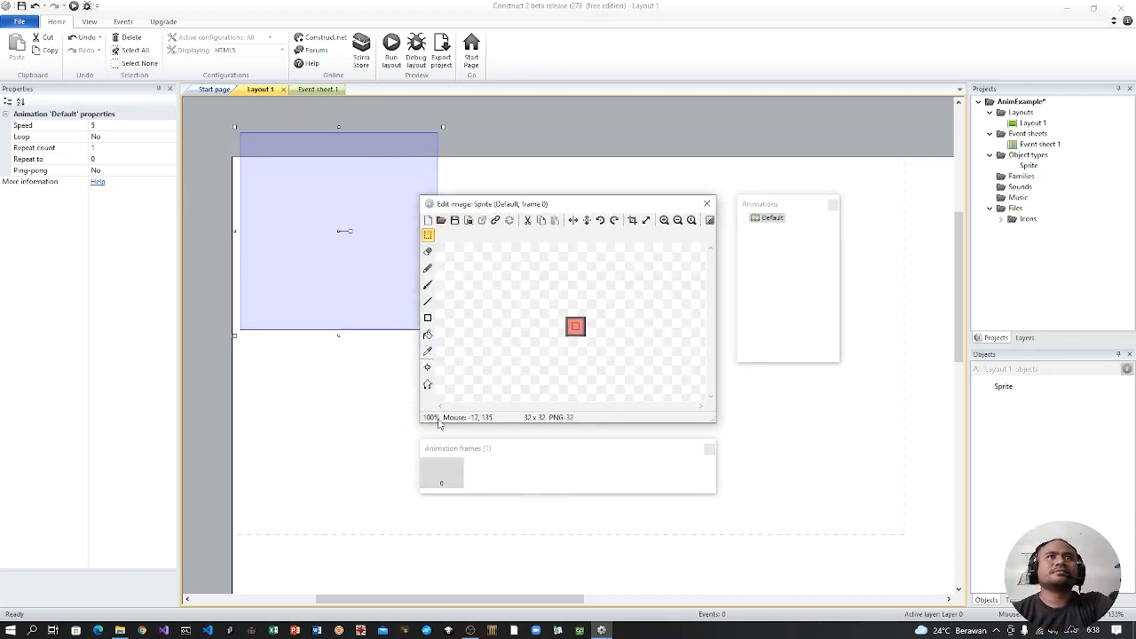
left_click(706, 203)
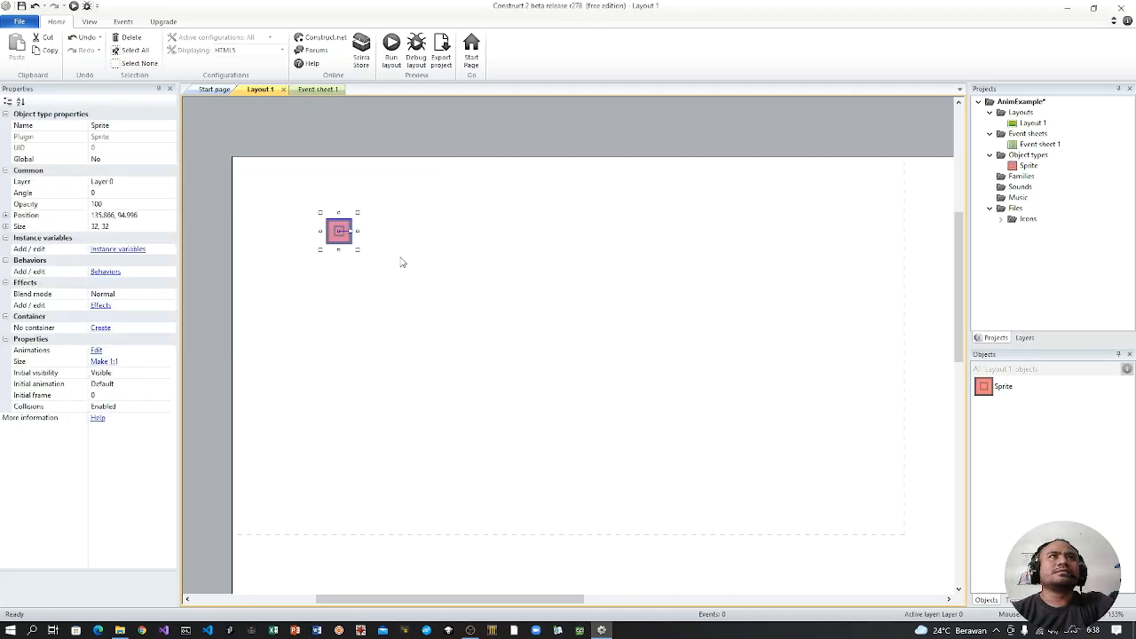
Step: Enable snapping to the grid and move the platform sprite to position 96, 384 near the layout window's lower-left area
left_click_drag(347, 237, 316, 476)
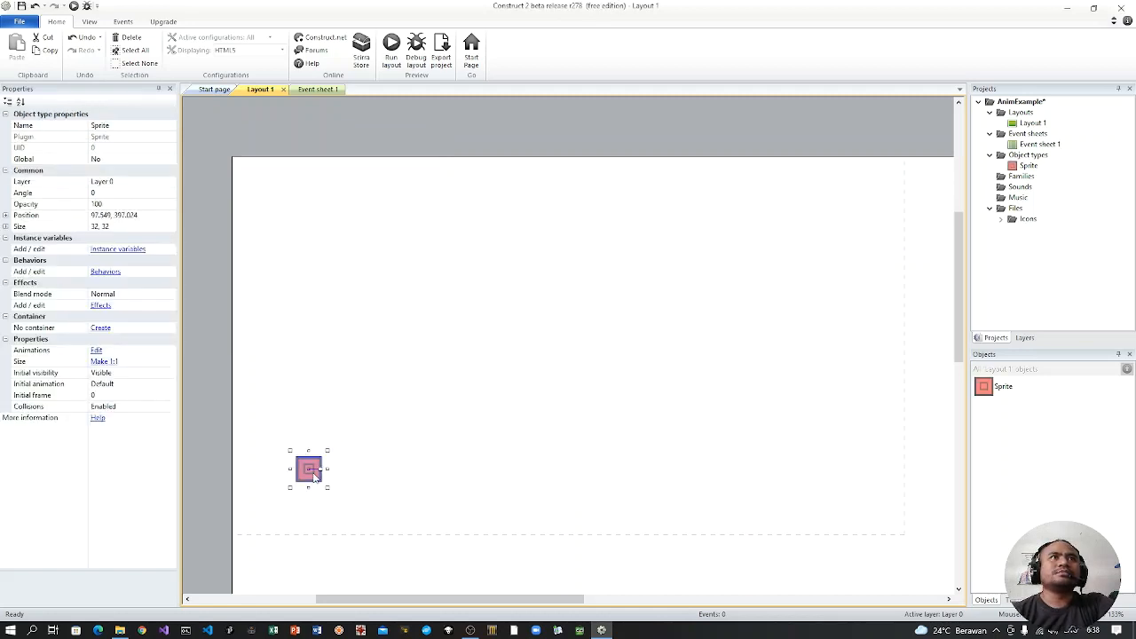
left_click(92, 24)
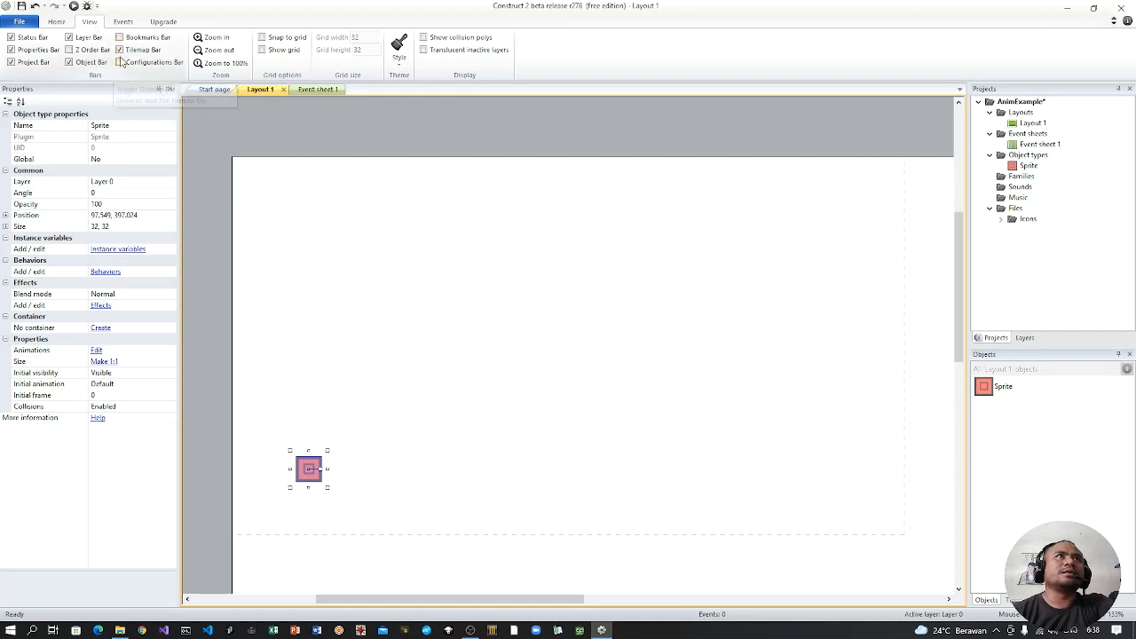
left_click(270, 38)
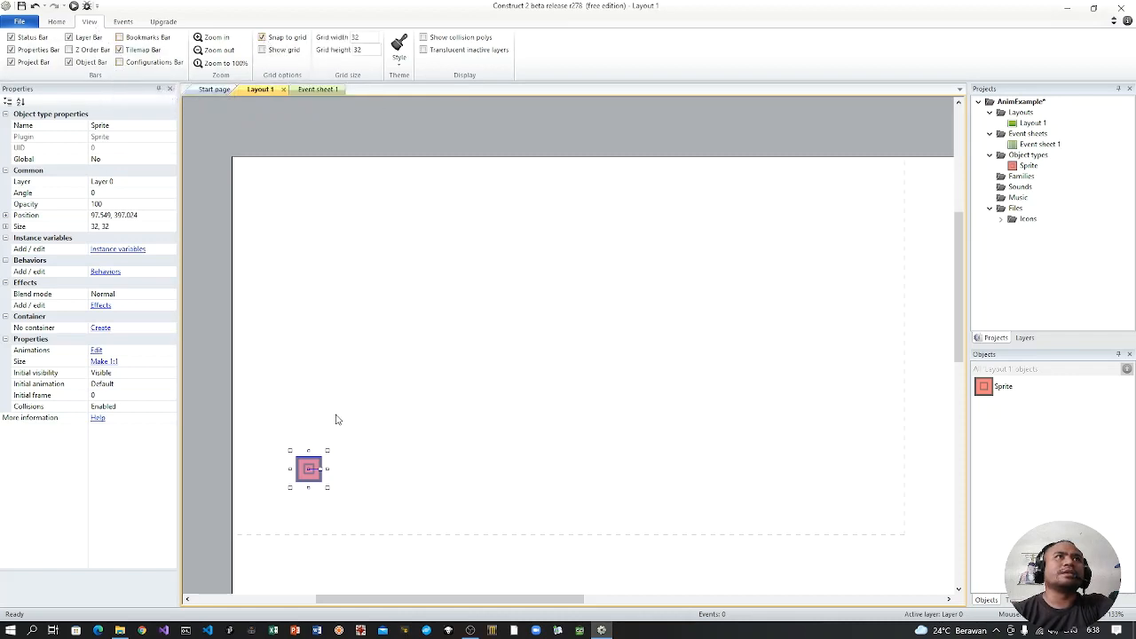
mouse_move(310, 468)
left_mouse_down()
mouse_move(357, 483)
mouse_move(306, 463)
left_mouse_up()
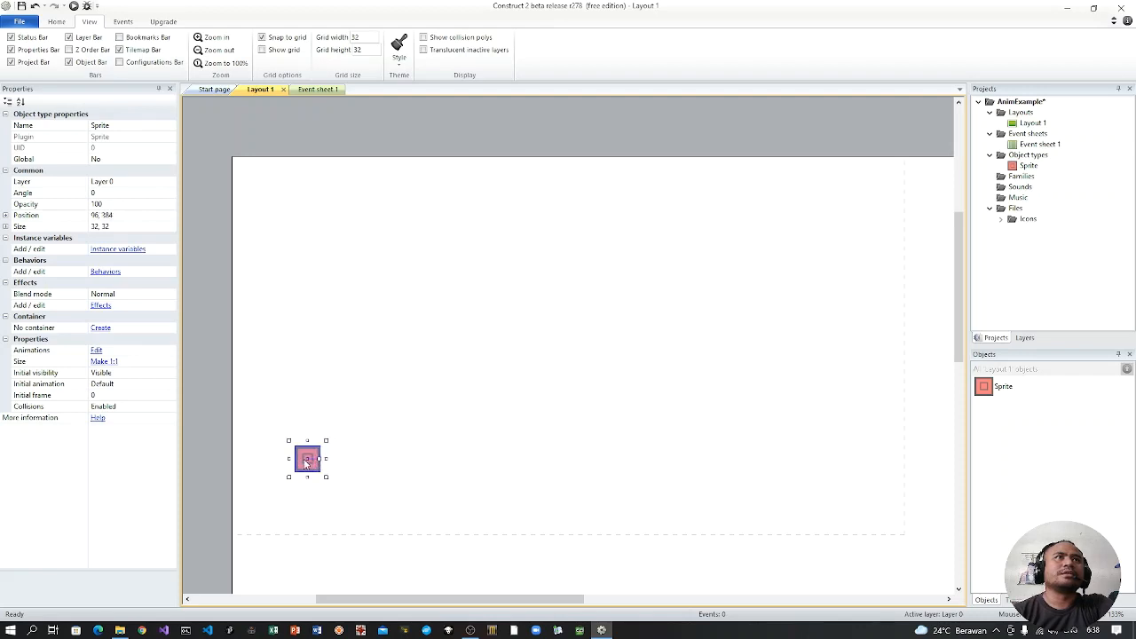
Step: Add the Solid behavior to the platform sprite
left_click(103, 274)
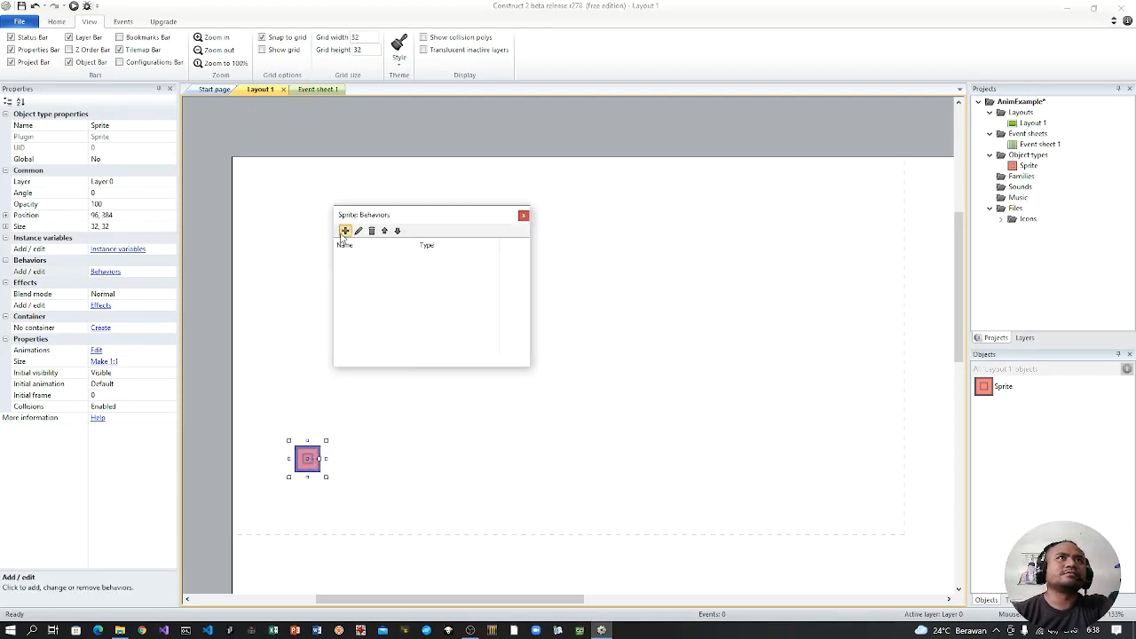
left_click(344, 232)
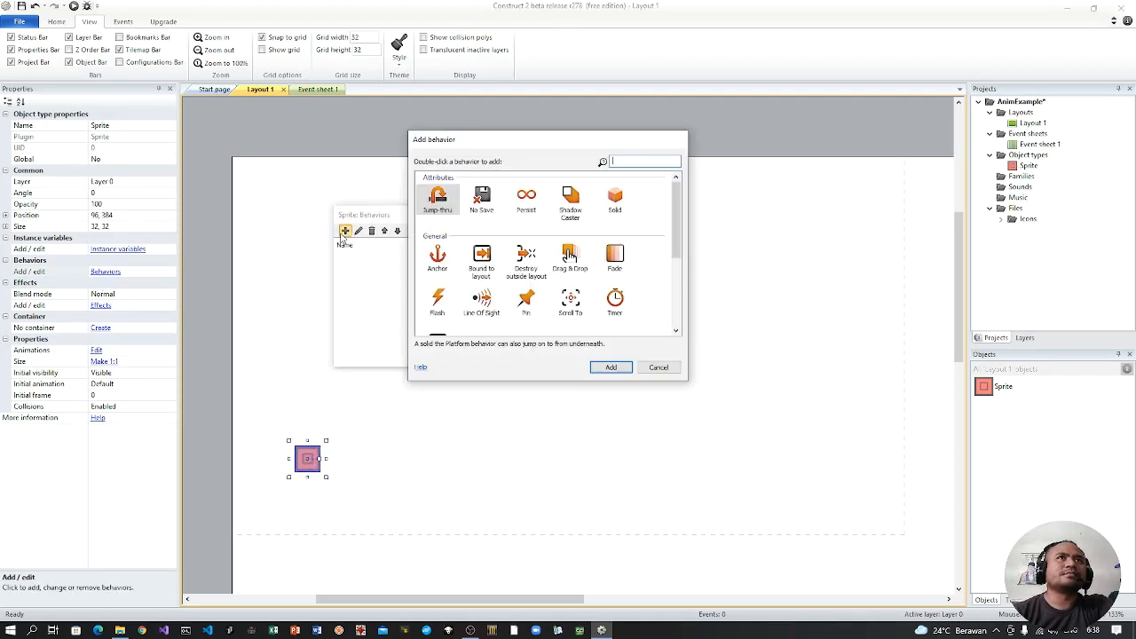
left_click(617, 201)
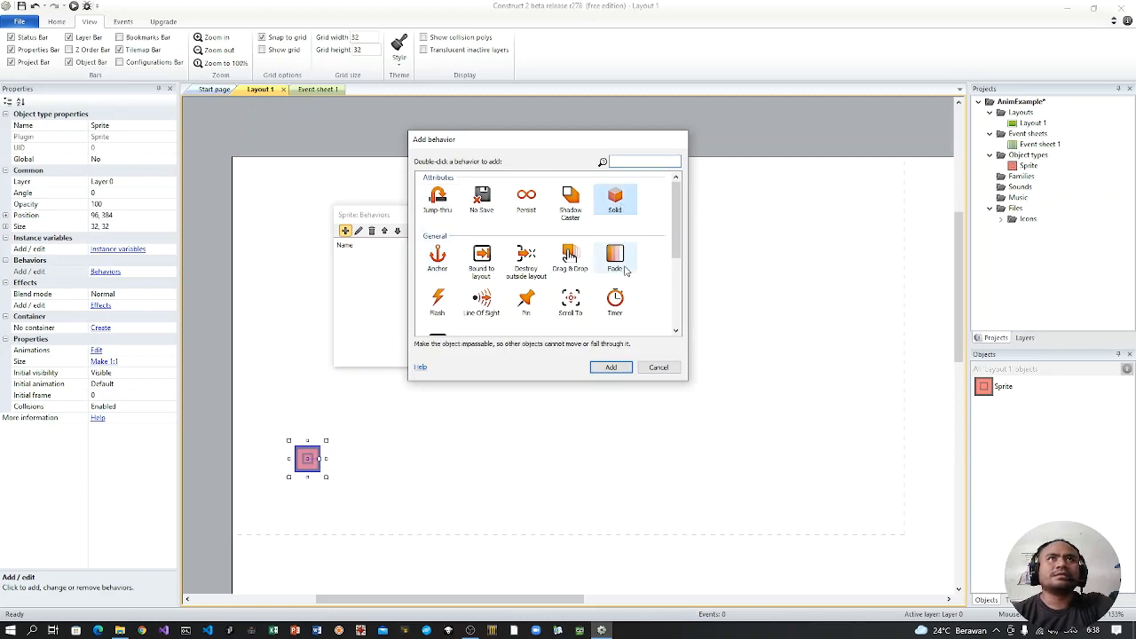
left_click(613, 368)
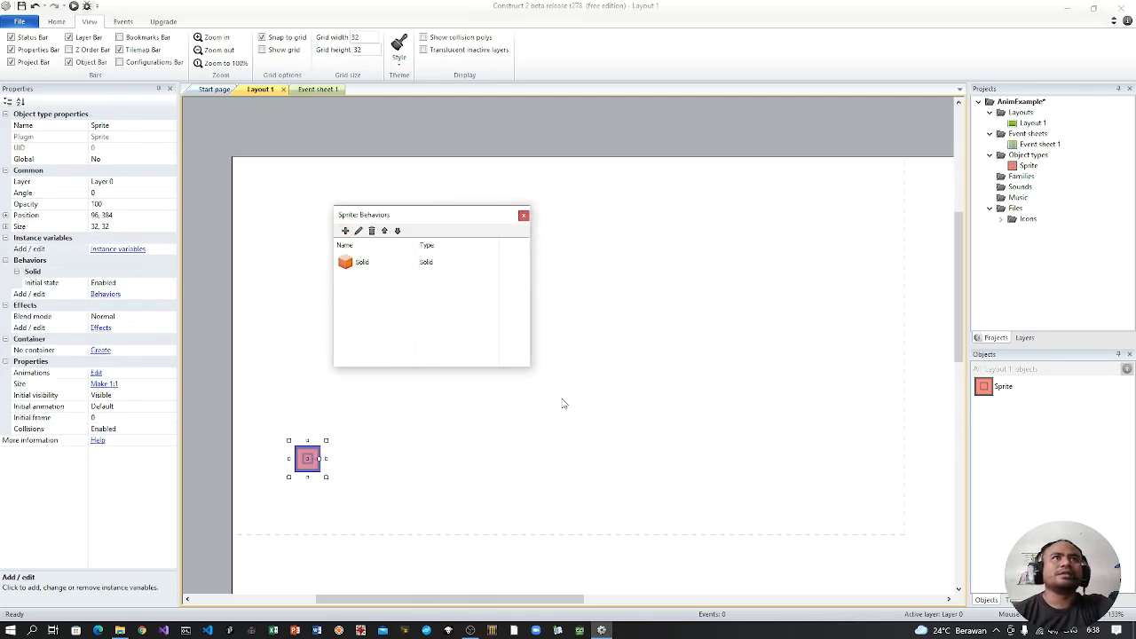
left_click(524, 217)
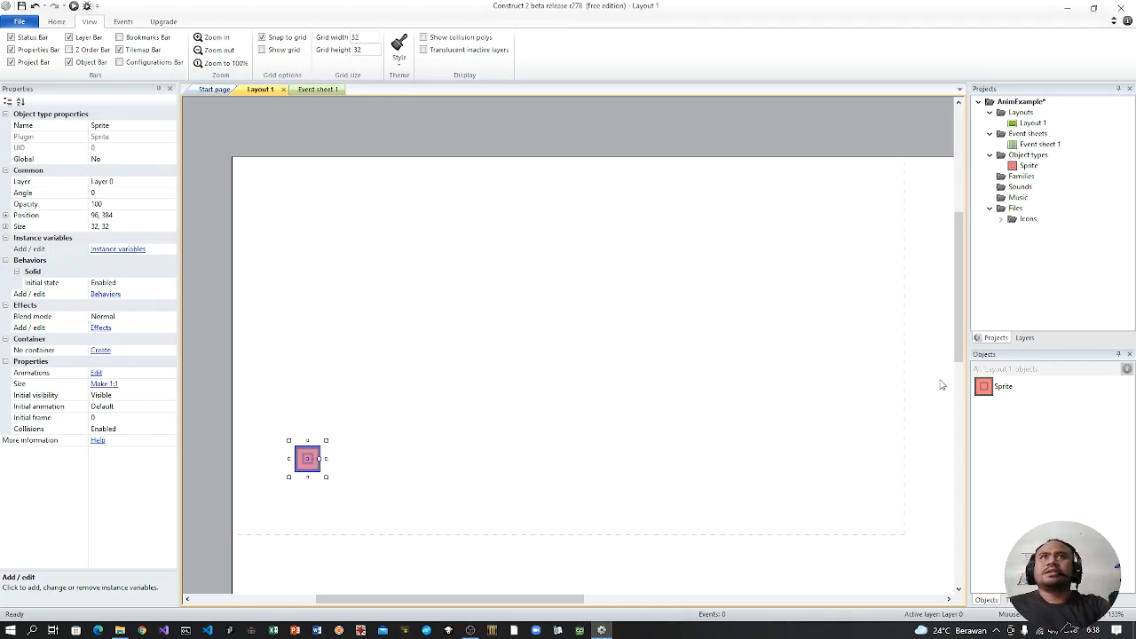
Step: Rename the Sprite object type to platform in the project
left_click(1027, 167)
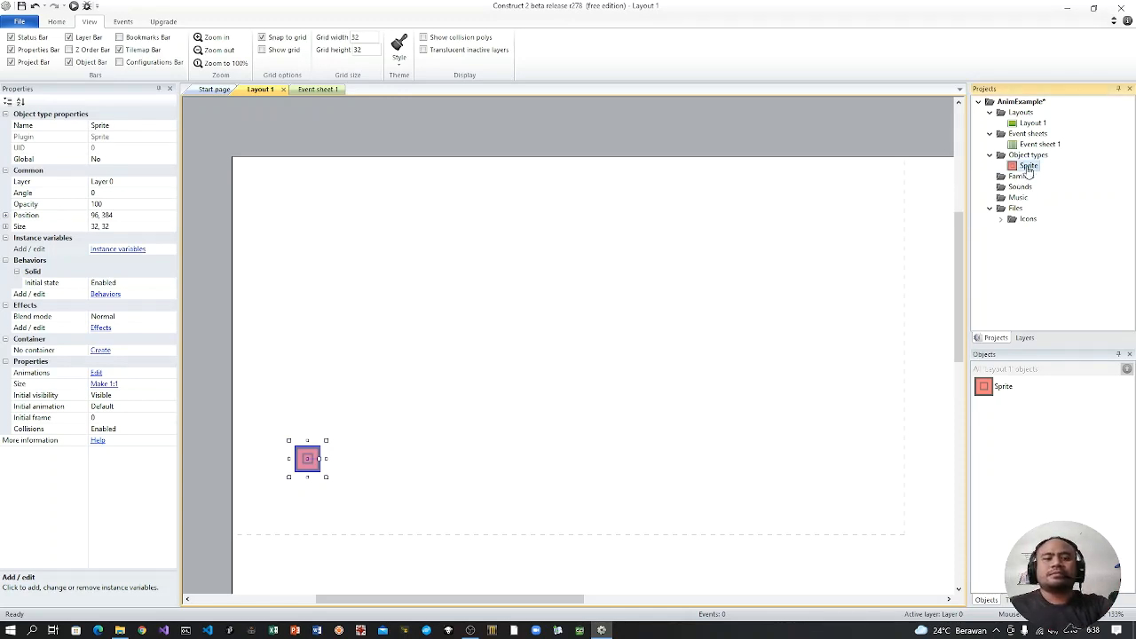
right_click(1027, 168)
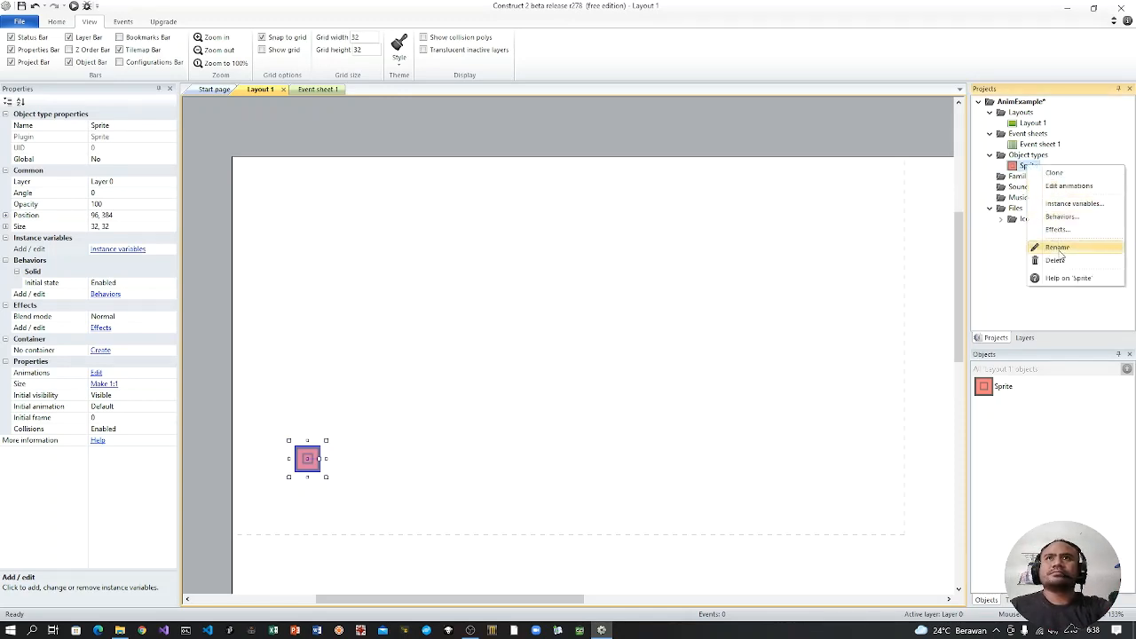
left_click(1059, 251)
type("platform")
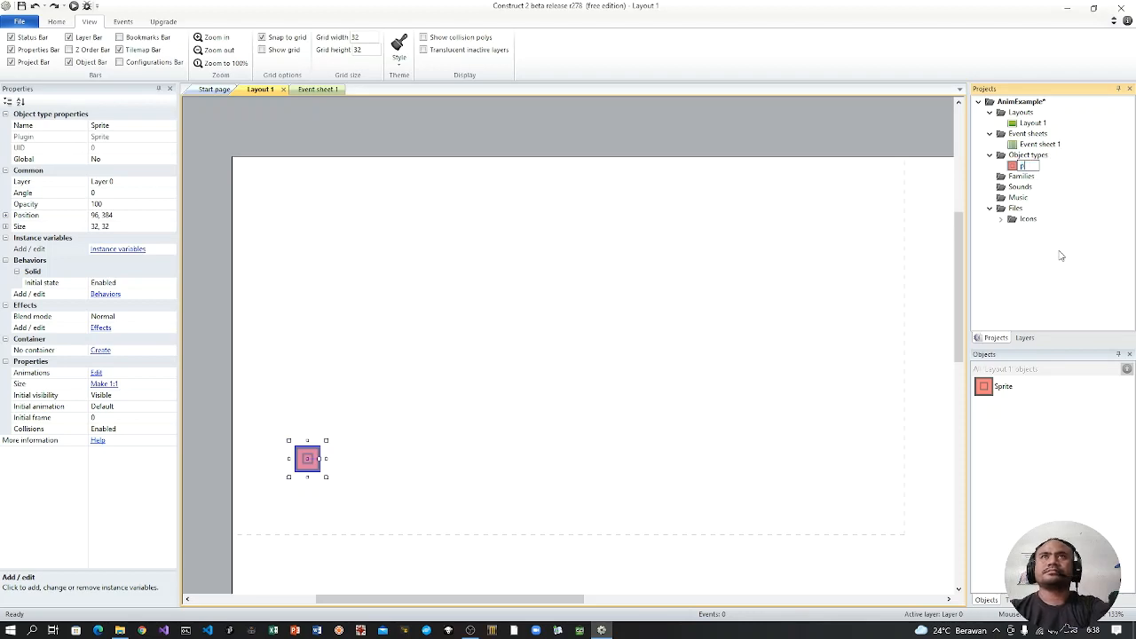
key("Return")
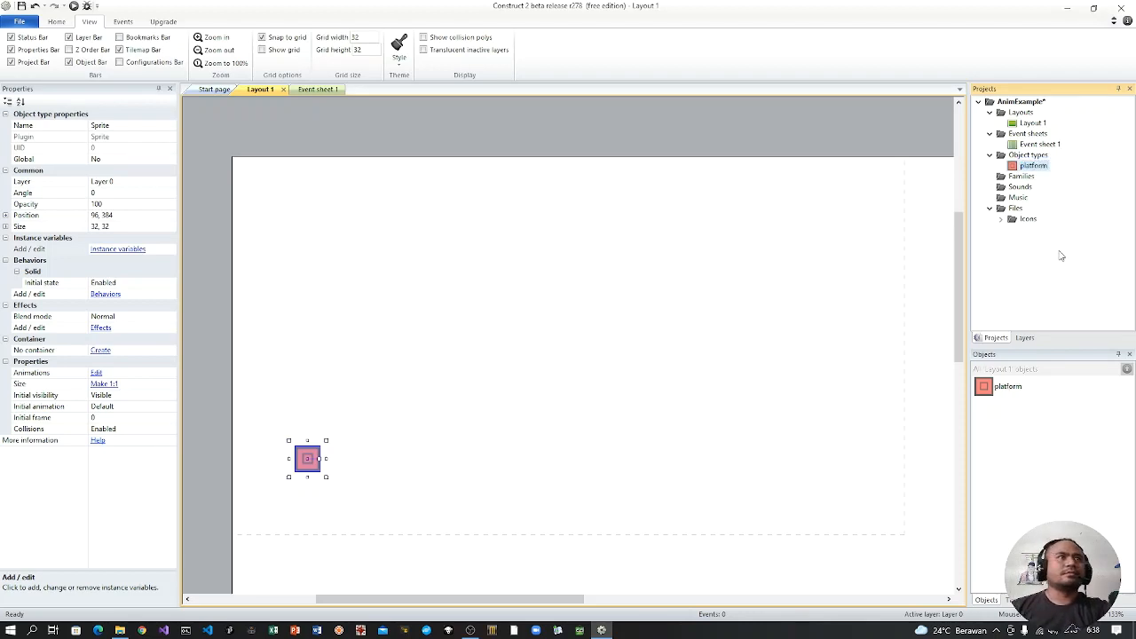
Step: Search Windows for magnifier and launch the Magnifier
left_click(32, 630)
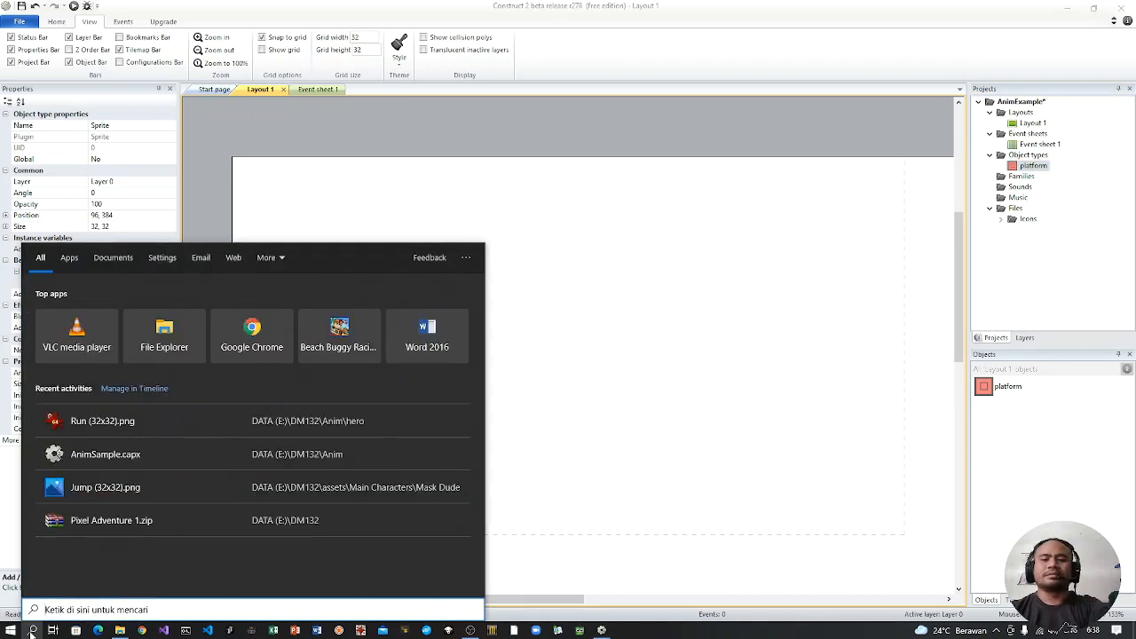
type("magnifier")
key("Return")
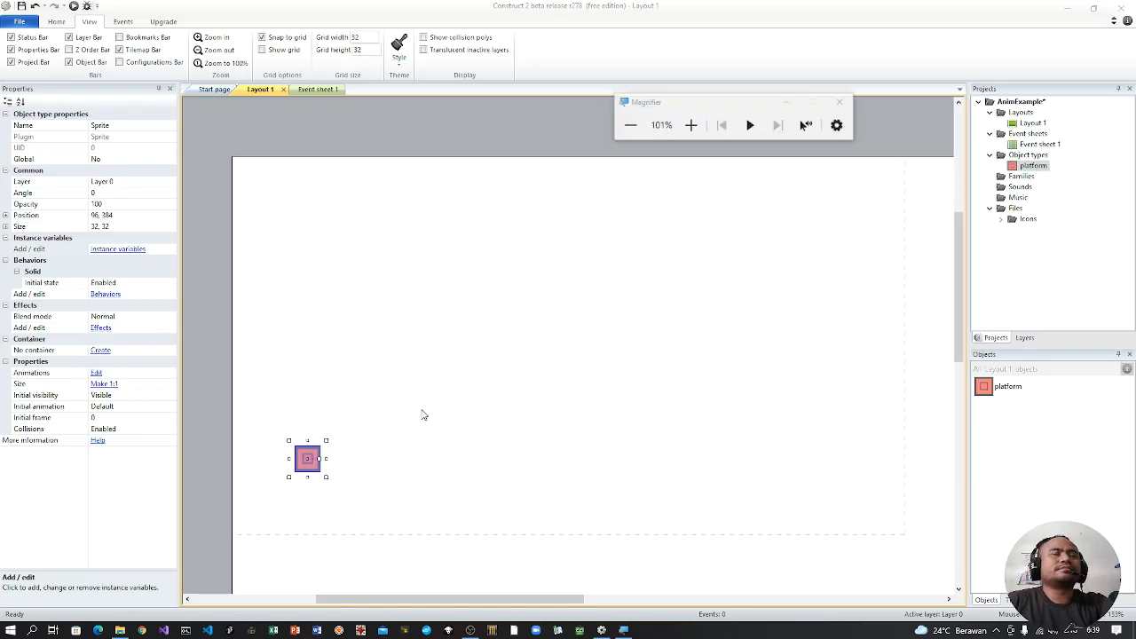
Step: Minimize the Magnifier window and test zooming in on the project and back out
left_click(786, 102)
key("super+plus")
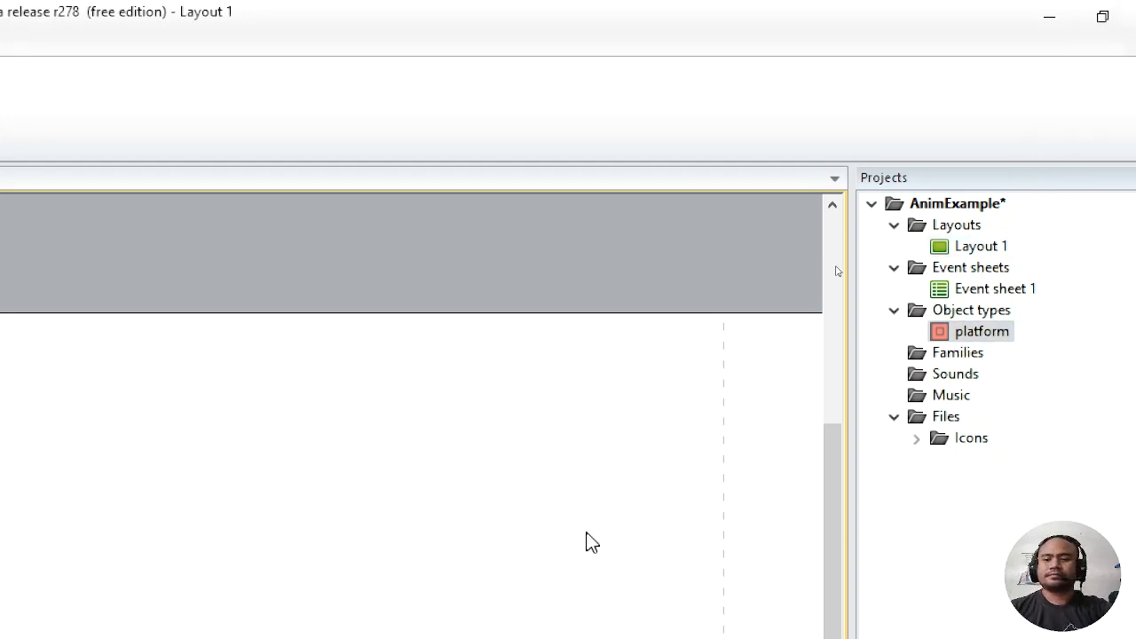
key("super+minus")
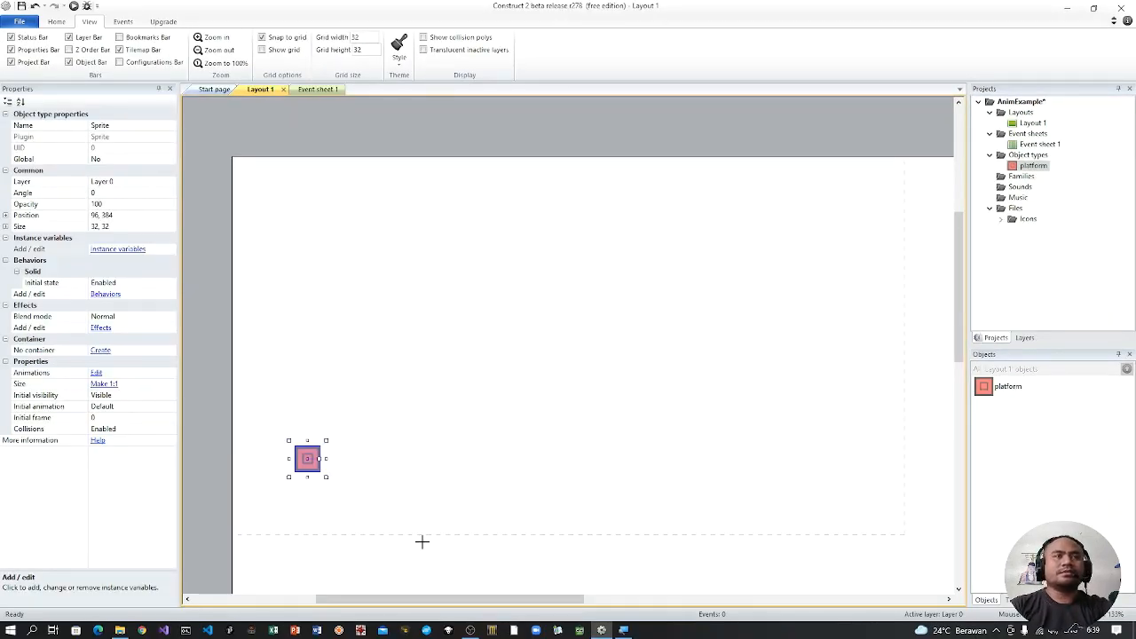
Step: Place two copies of the platform tile beside the original to form a row of three at the same height
left_click(417, 436)
left_click_drag(419, 444, 342, 471)
left_click(526, 476)
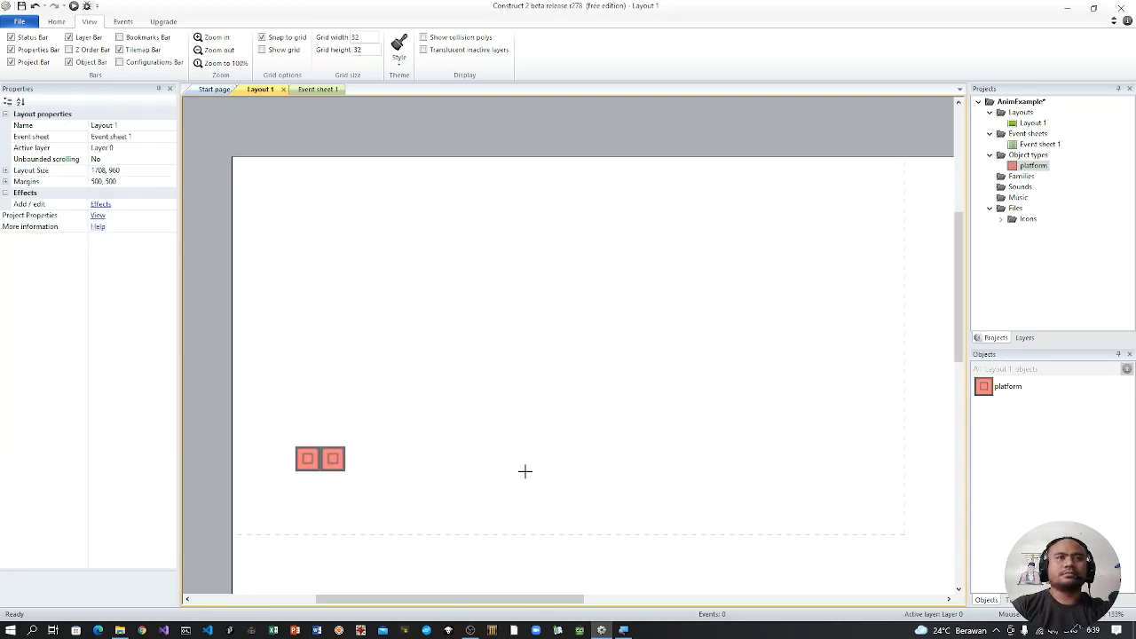
left_click(525, 471)
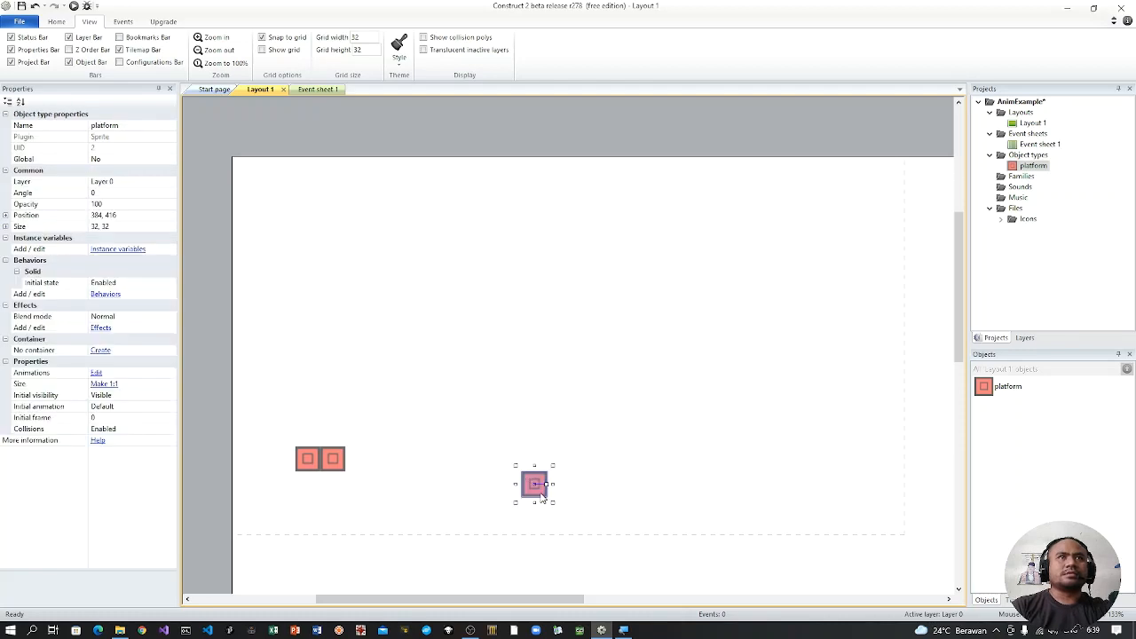
left_click_drag(542, 497, 365, 470)
left_click(391, 496)
Step: Duplicate the three-tile row, join both into a six-tile platform, and shift it toward the layout's left edge
left_click_drag(439, 513, 270, 421)
key("ctrl+v")
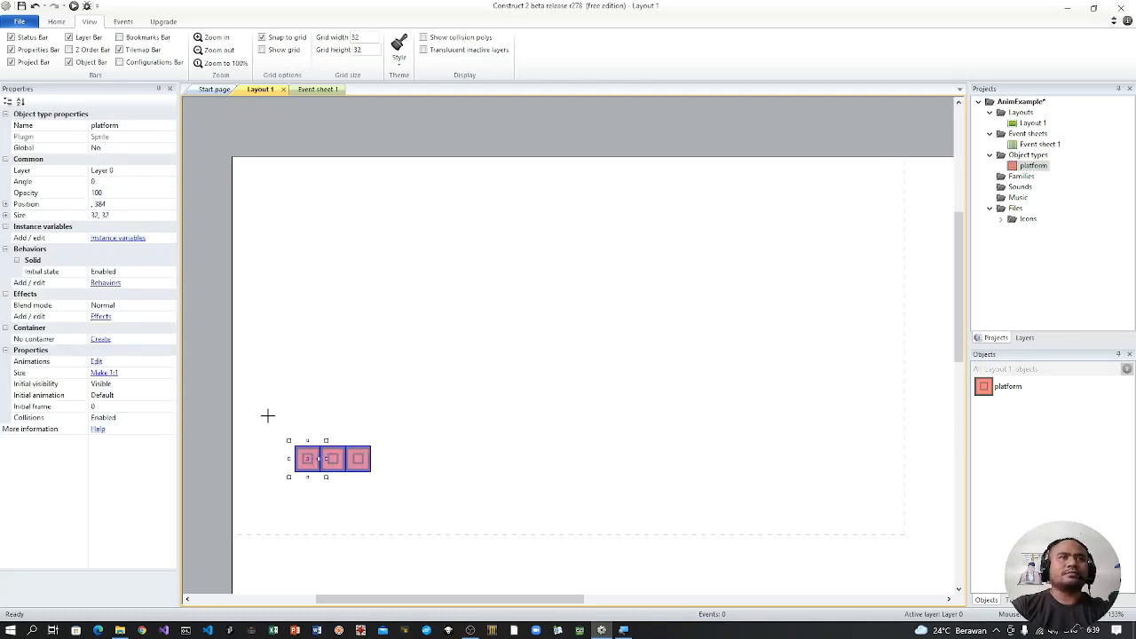
left_click(466, 437)
left_click_drag(490, 443, 444, 457)
left_click_drag(491, 489, 300, 449)
left_click_drag(421, 461, 360, 458)
left_click(496, 439)
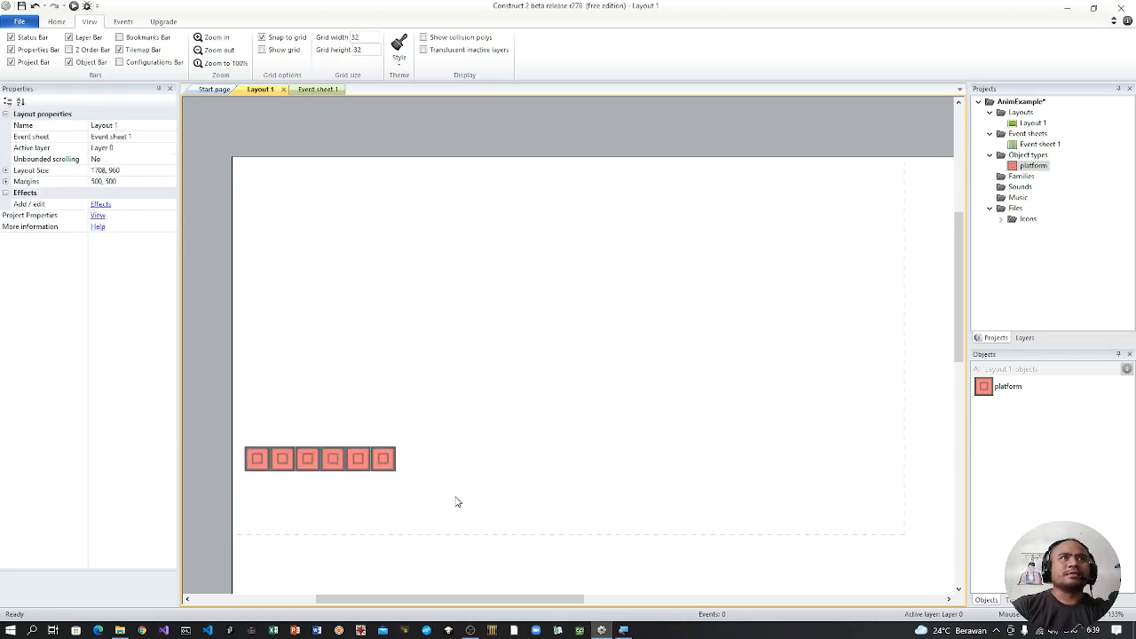
Step: Copy the six-tile platform and place the copy higher and to its right, at Y position 320
left_click_drag(456, 496, 238, 417)
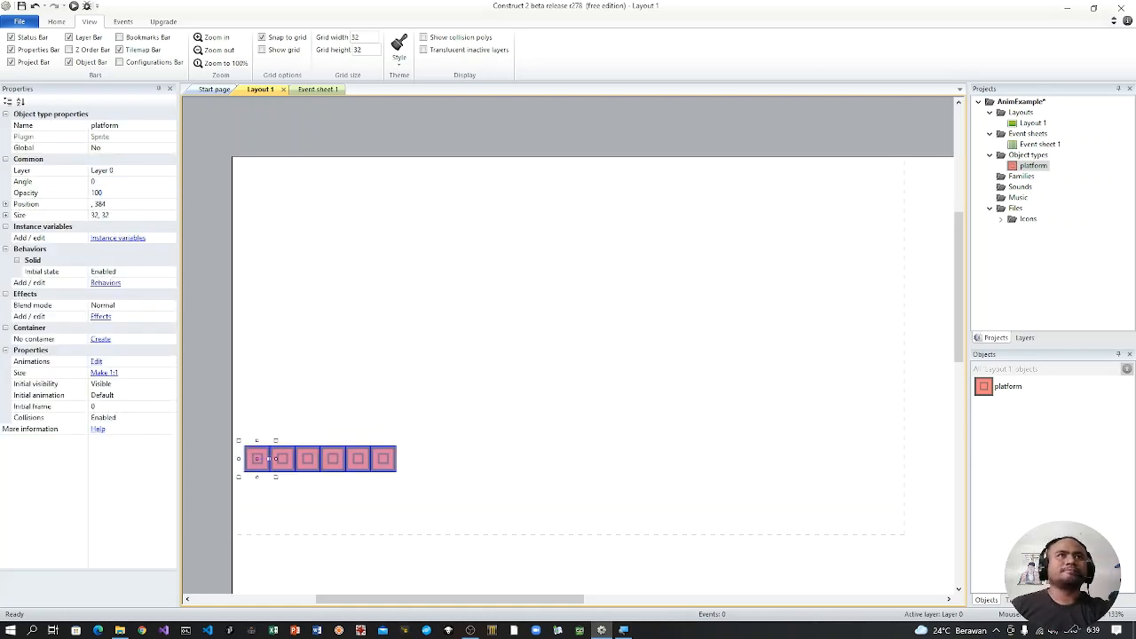
key("ctrl+c")
key("ctrl+v")
left_click(521, 447)
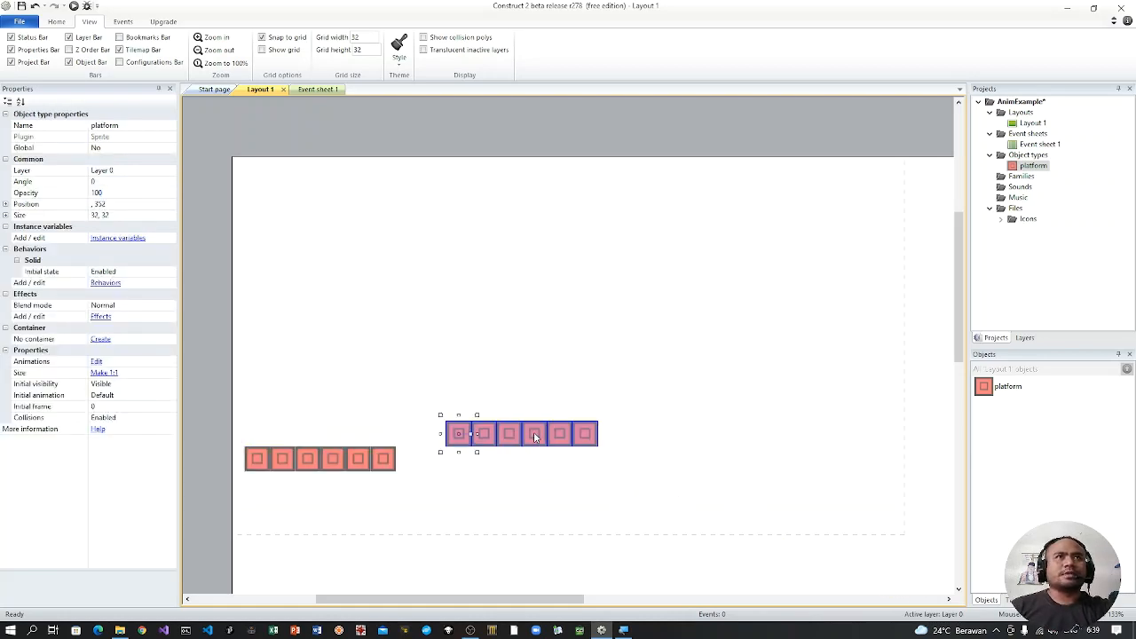
left_click_drag(534, 436, 503, 401)
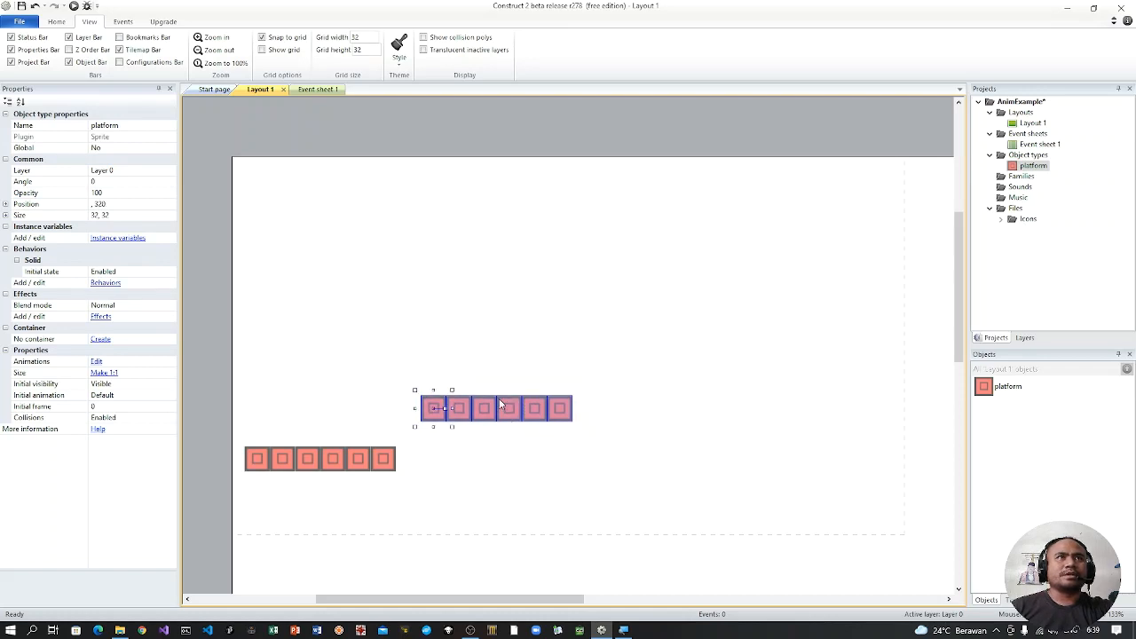
left_click(618, 480)
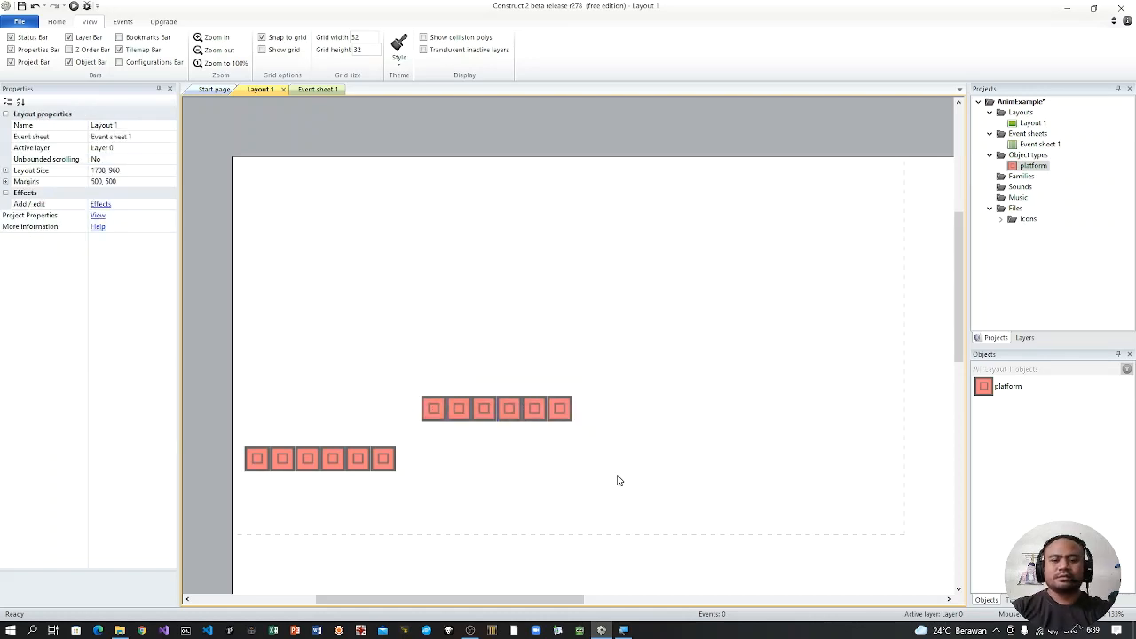
Step: Paste the six-tile platform twice, end to end, in the layout's lower-right area at Y 448, forming a twelve-tile platform
left_click(617, 475)
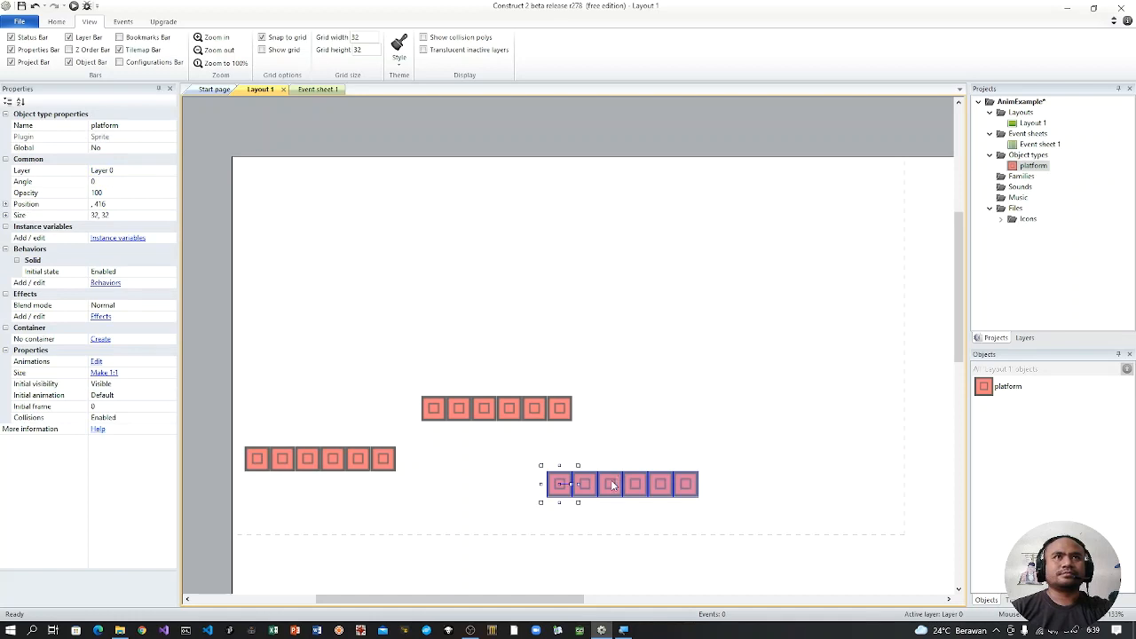
left_click_drag(617, 475, 657, 508)
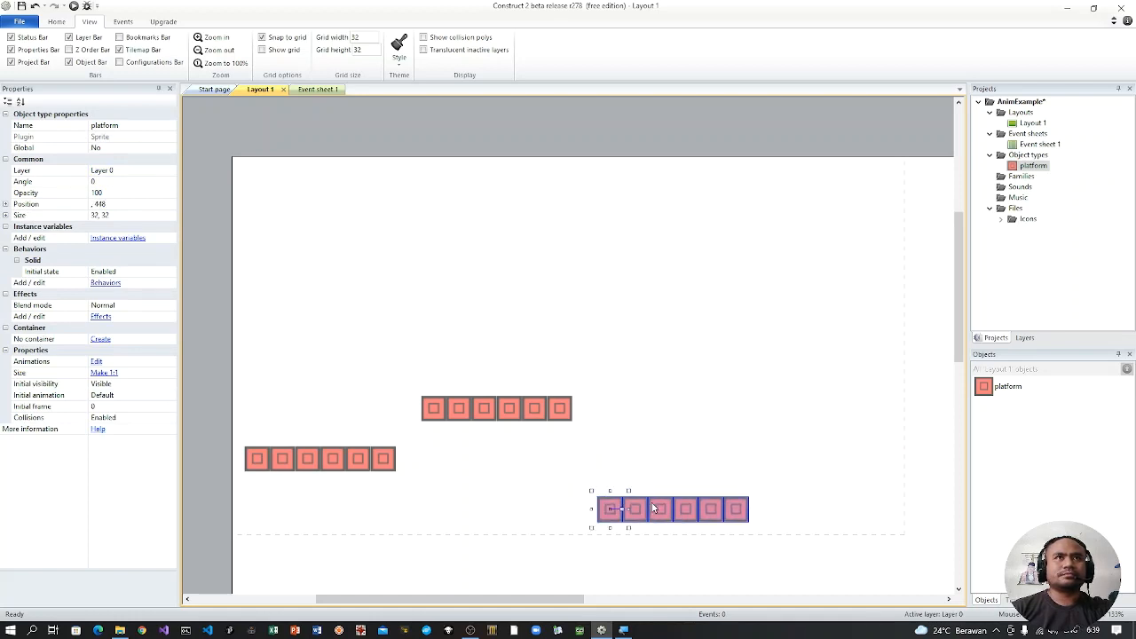
left_click(807, 506)
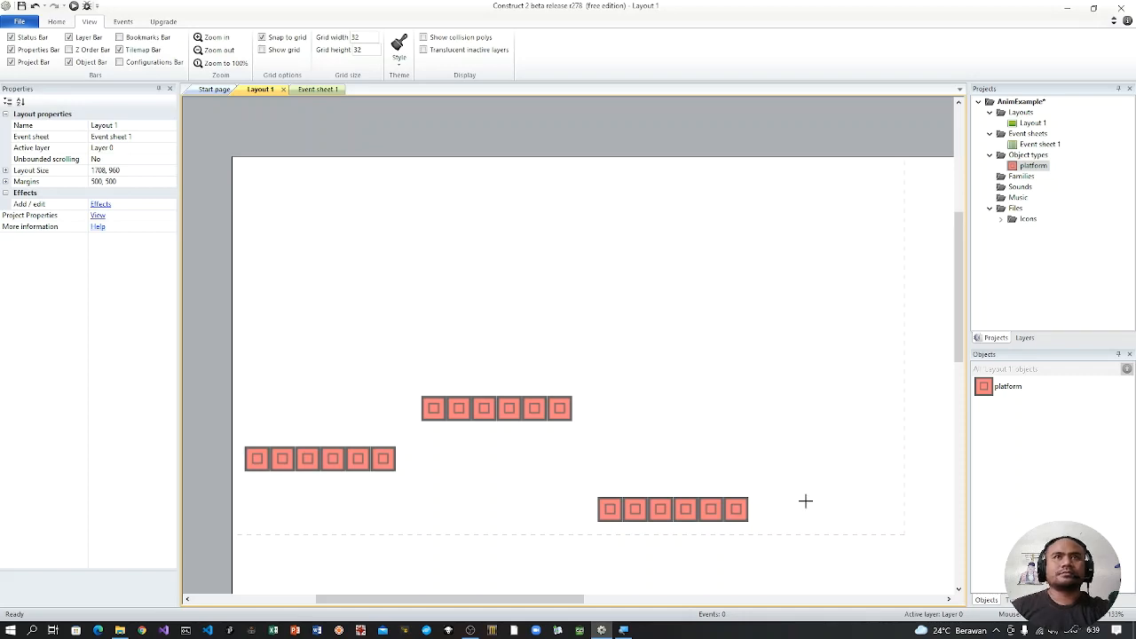
left_click(806, 503)
left_click_drag(831, 511, 856, 513)
left_click(734, 345)
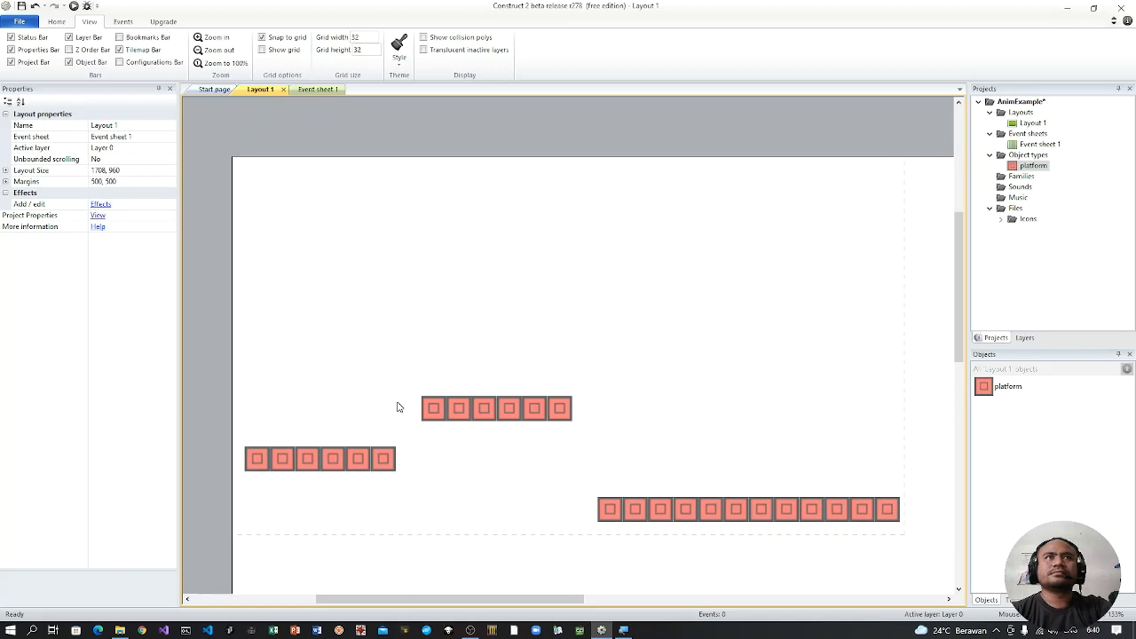
Step: Raise the twelve-tile platform so it is level with the leftmost six-tile platform
left_click_drag(404, 384, 580, 427)
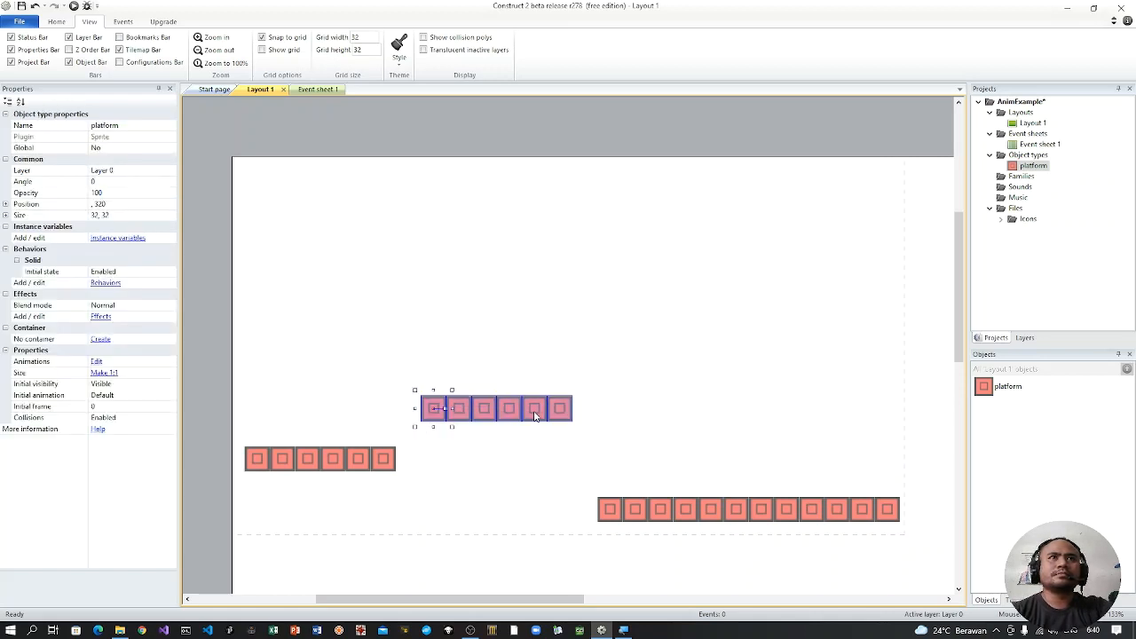
mouse_move(535, 416)
left_mouse_down()
mouse_move(545, 451)
mouse_move(542, 427)
left_mouse_up()
left_click_drag(569, 468, 912, 544)
left_click_drag(882, 499, 878, 472)
left_click(717, 530)
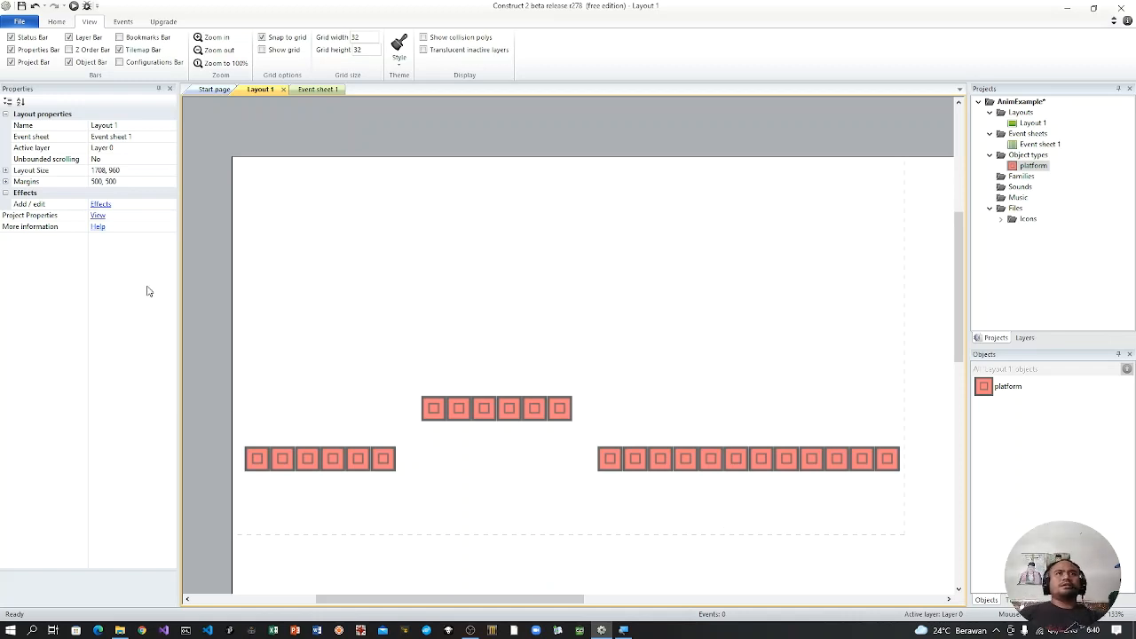
Step: Insert a new Sprite object above the leftmost platform, near the layout's upper-left corner
right_click(282, 245)
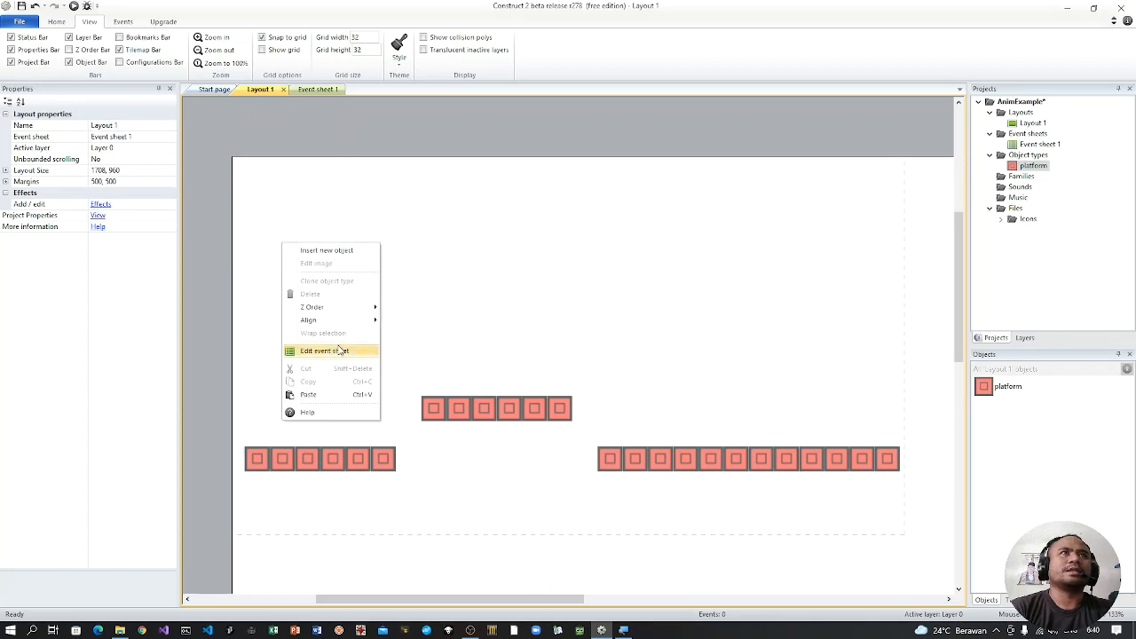
left_click(333, 251)
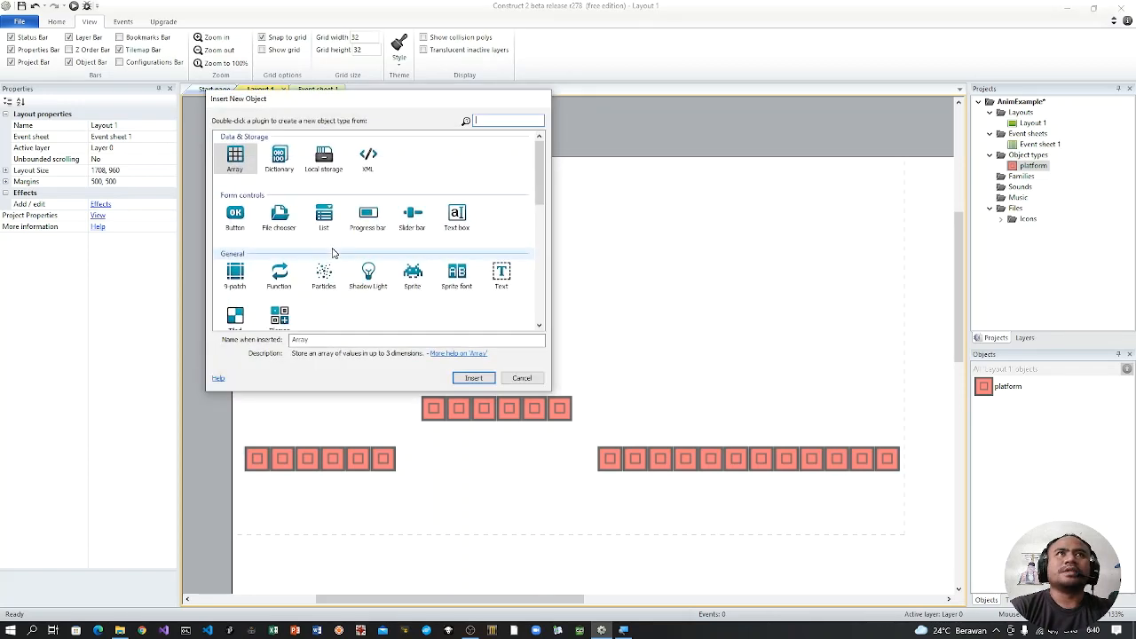
double_click(411, 282)
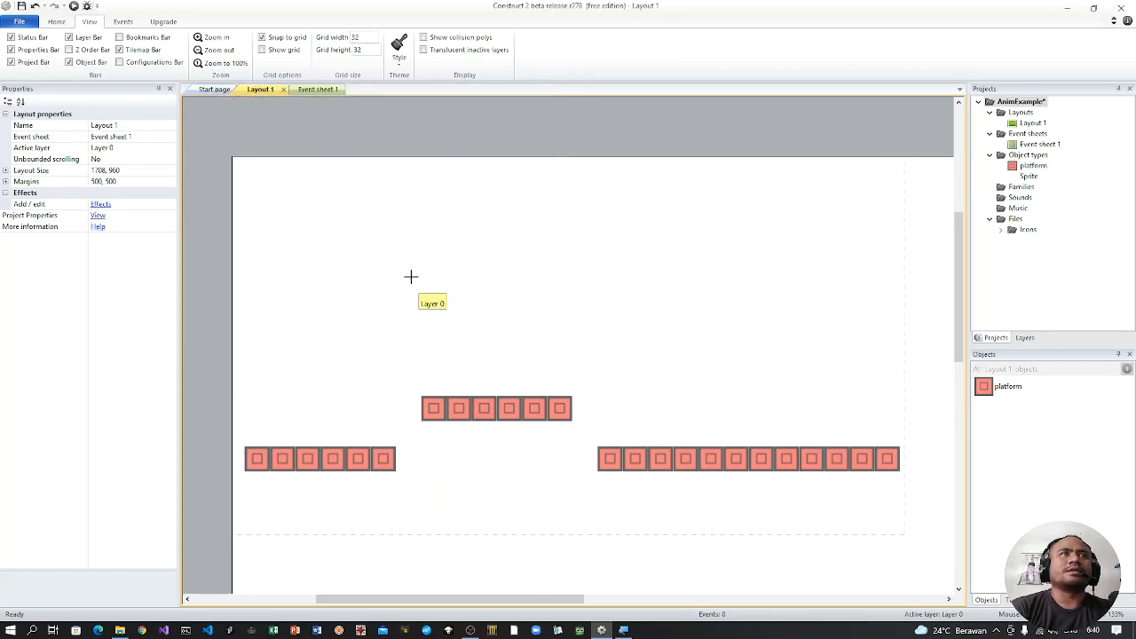
left_click(295, 220)
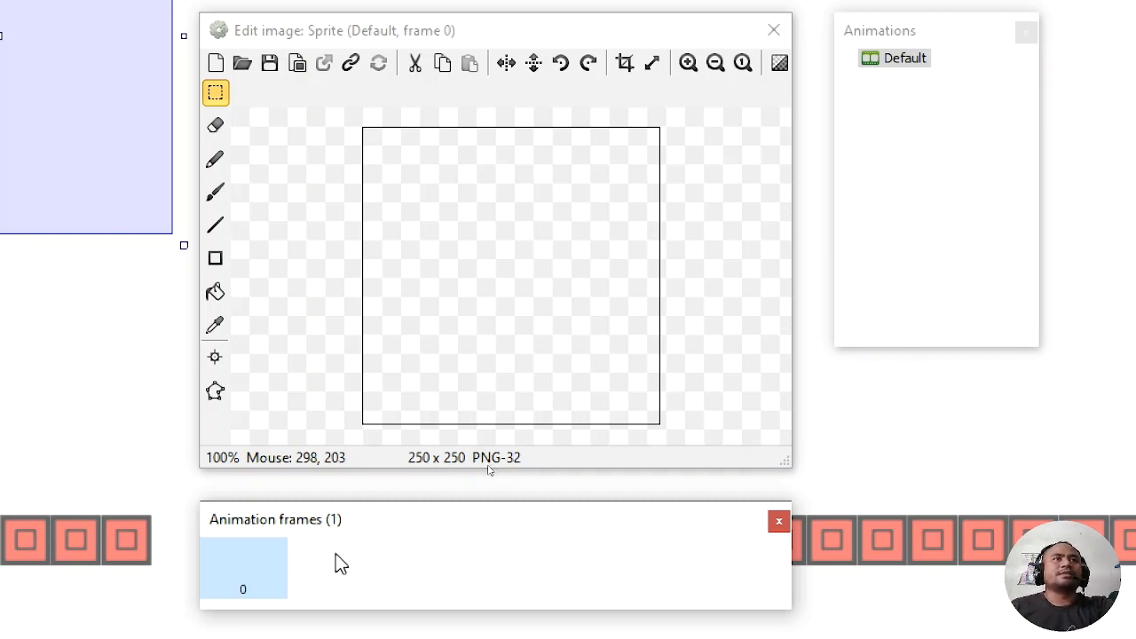
Step: Import the Idle (32x32) sprite strip from the hero folder as animation frames, using 11 horizontal cells and 1 vertical cell
right_click(338, 561)
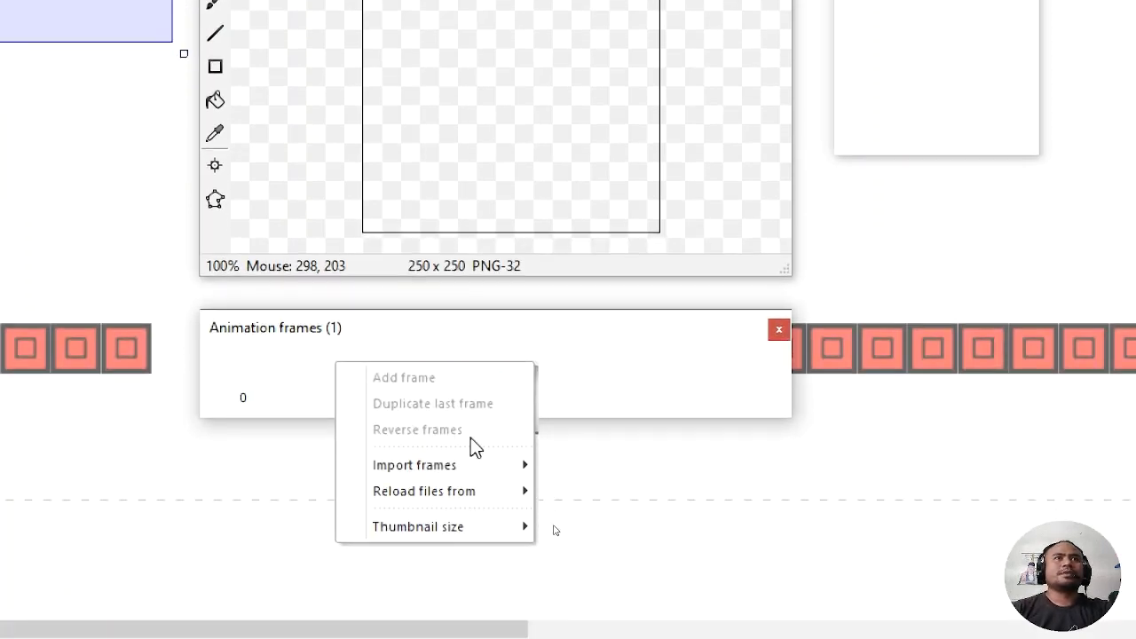
mouse_move(453, 465)
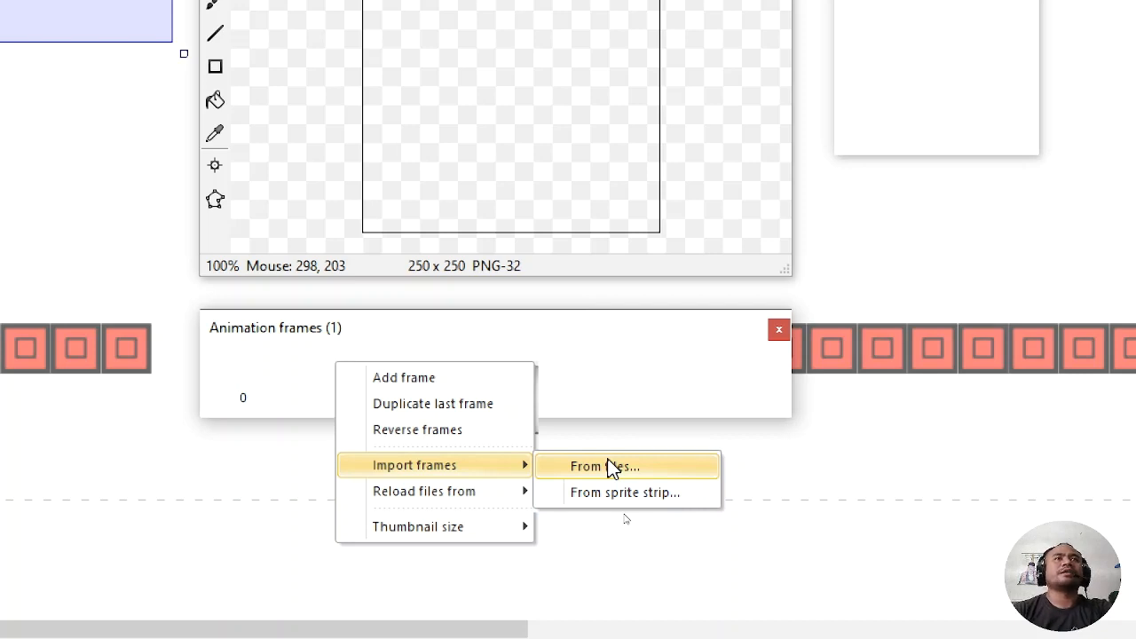
left_click(619, 492)
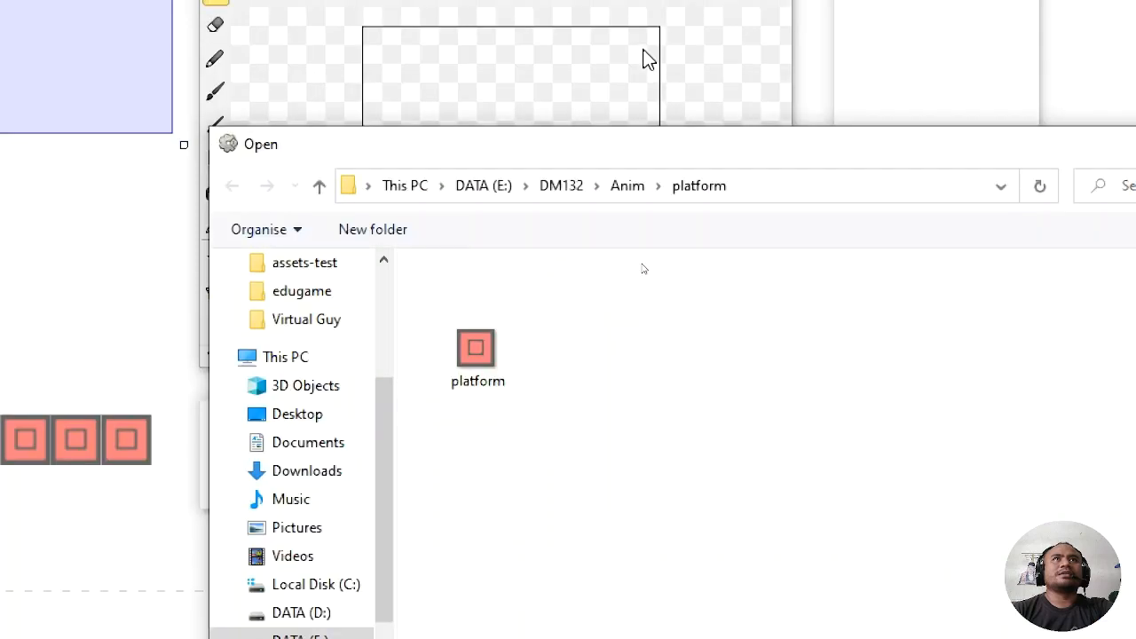
left_click(625, 188)
double_click(458, 377)
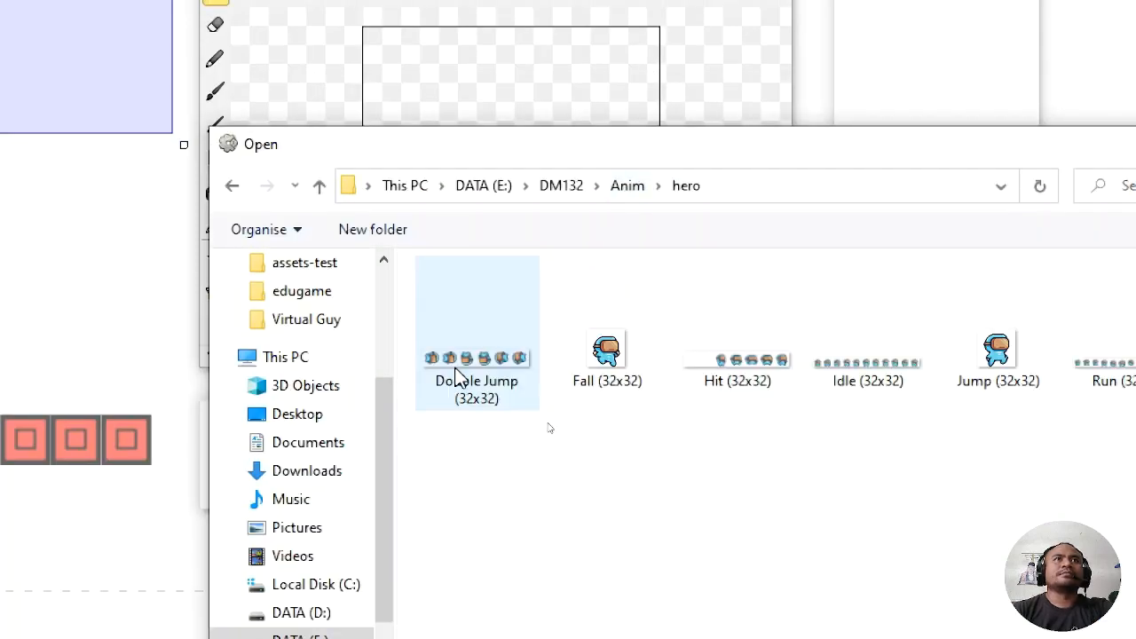
double_click(867, 371)
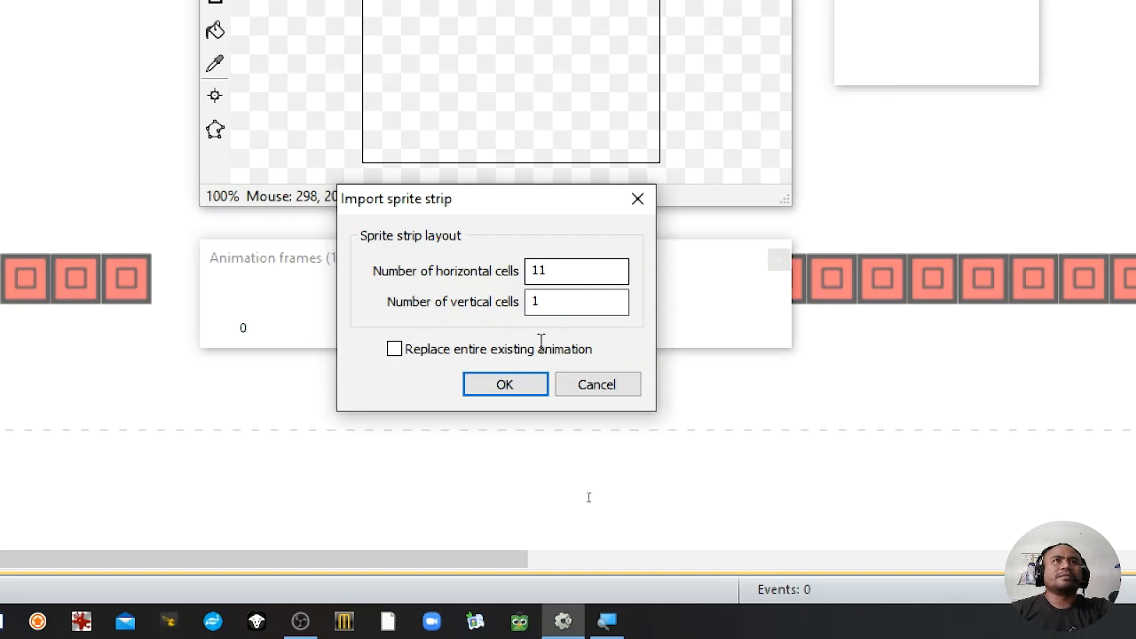
left_click(505, 385)
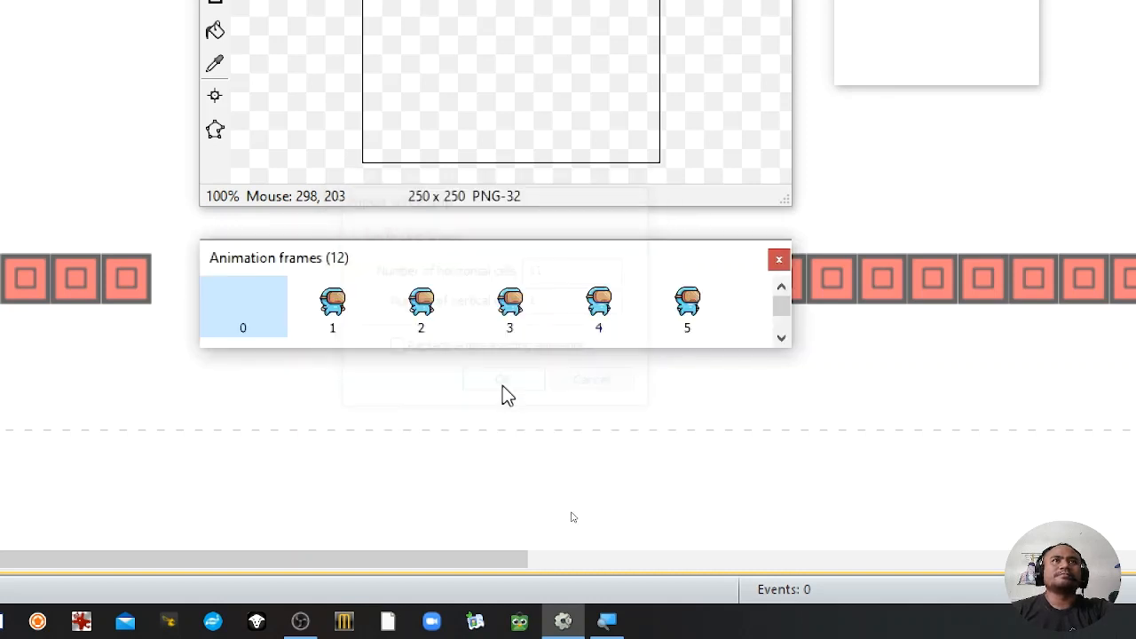
Step: Delete the empty frame 0 from the Default animation and close the image editor
right_click(258, 302)
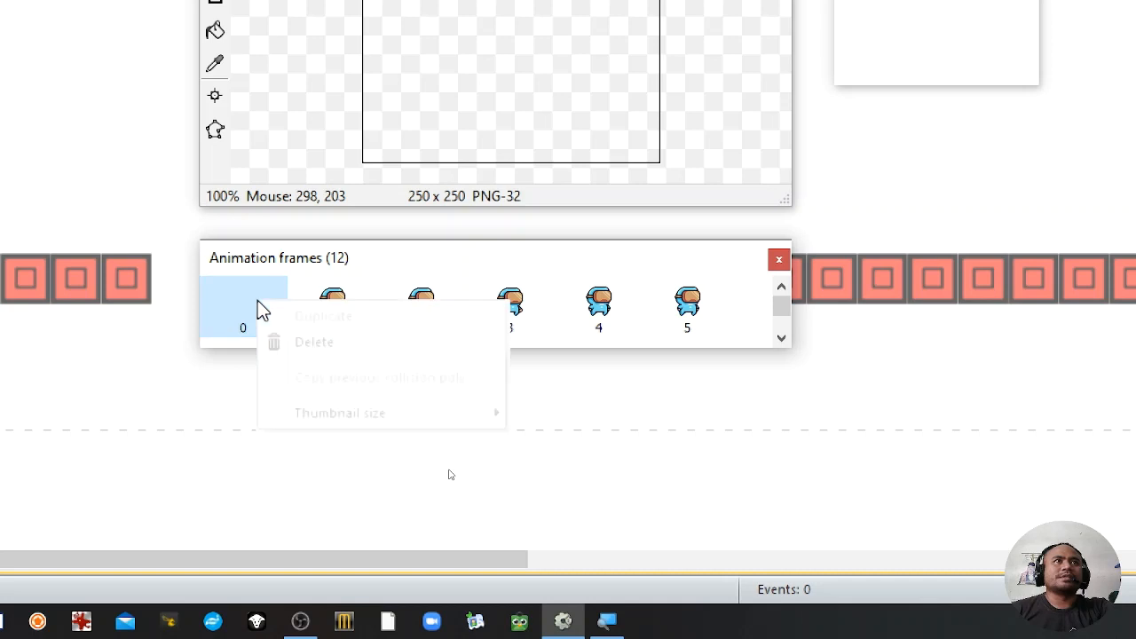
left_click(306, 344)
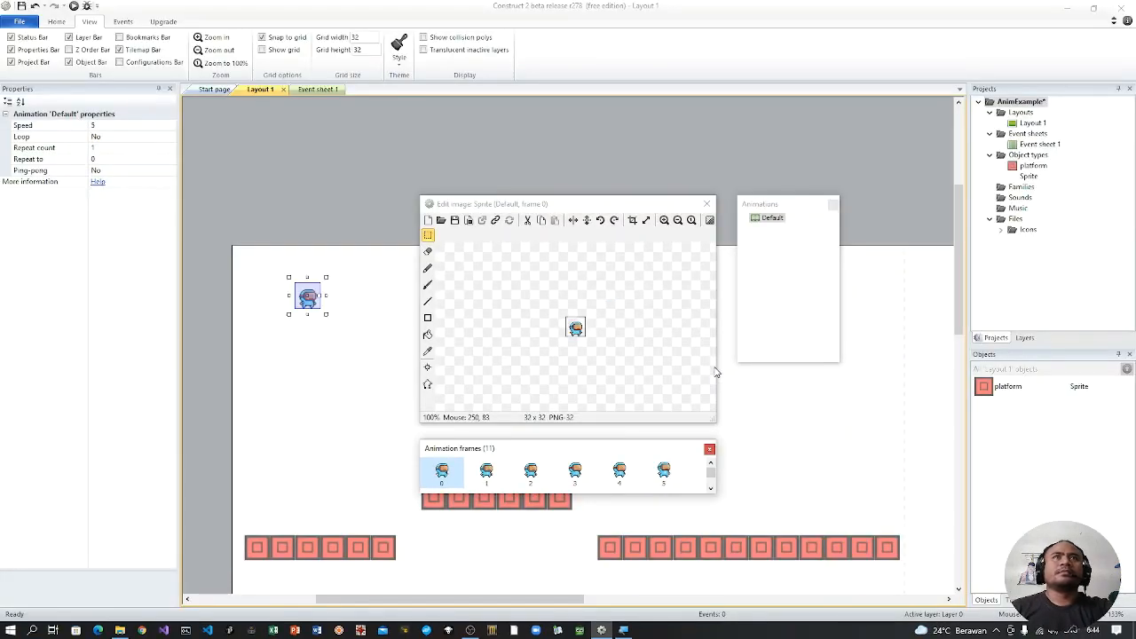
scroll(768, 438, "down", 3)
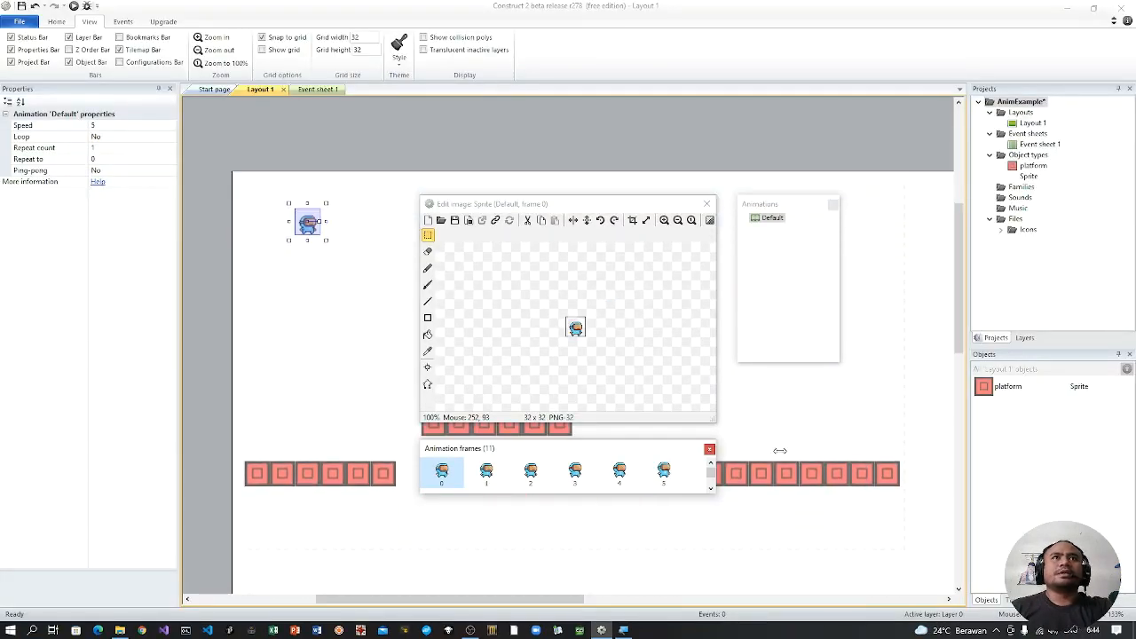
left_click(706, 203)
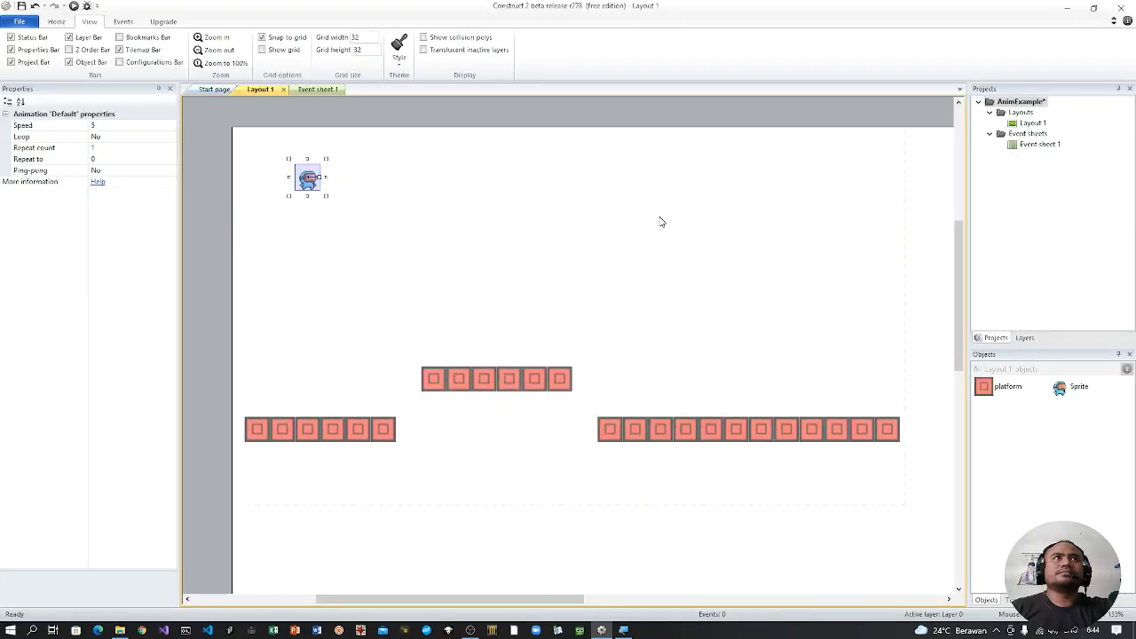
Step: View the Idle (32x32) image from the hero folder in File Explorer to examine its frames, and close the viewer
left_click(120, 630)
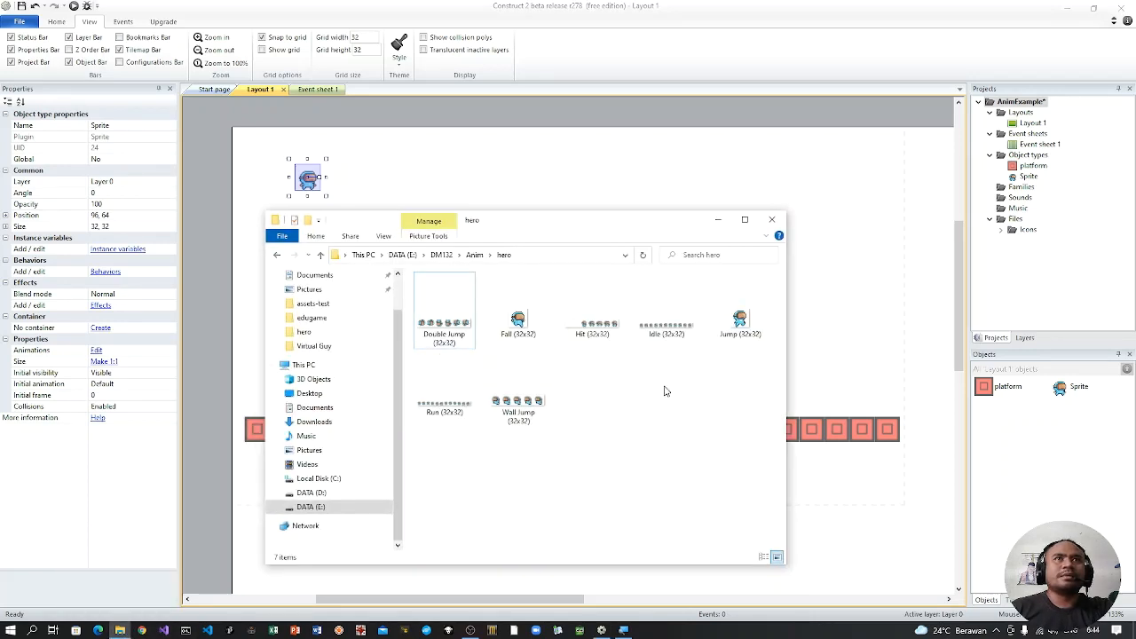
left_click(667, 333)
double_click(667, 333)
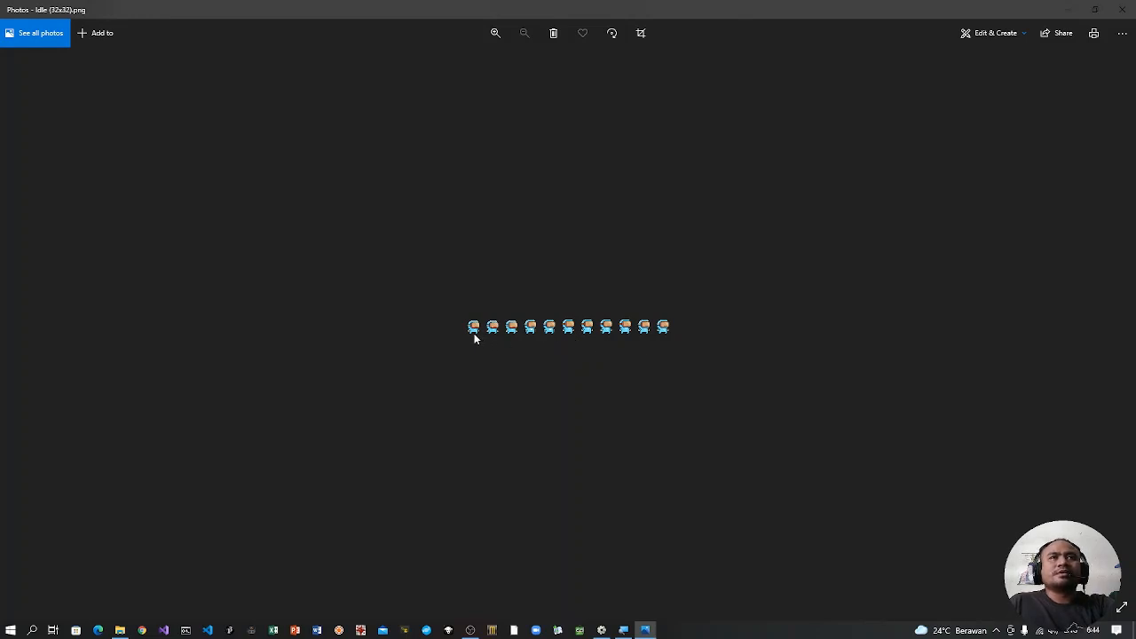
left_click(1122, 8)
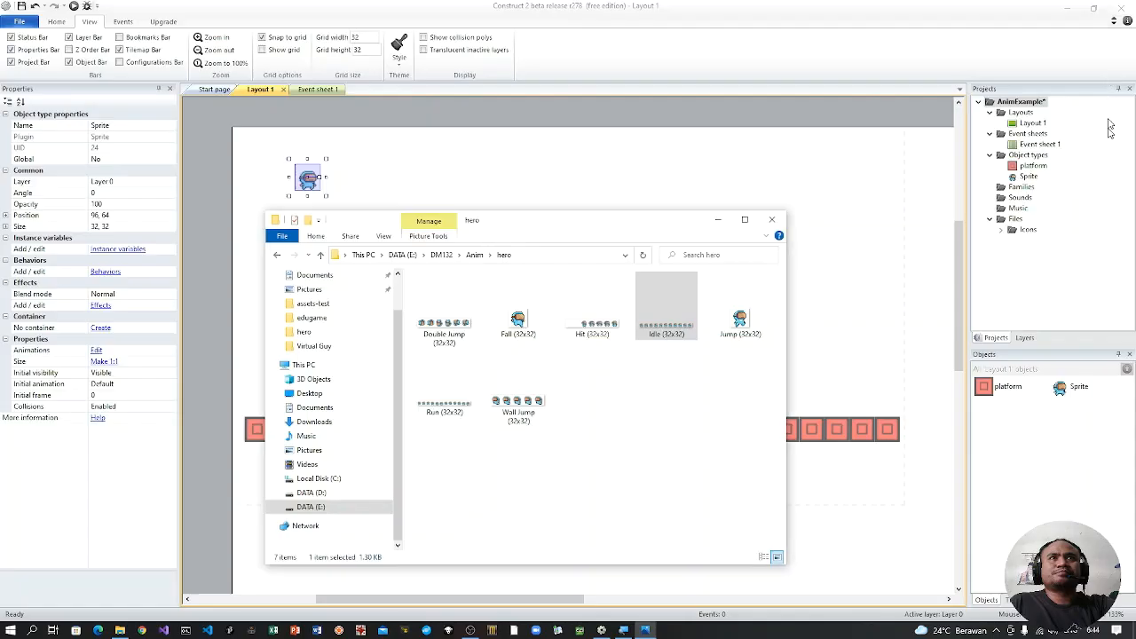
Step: Rename the sprite's Default animation to idle and close the image editor
left_click(709, 161)
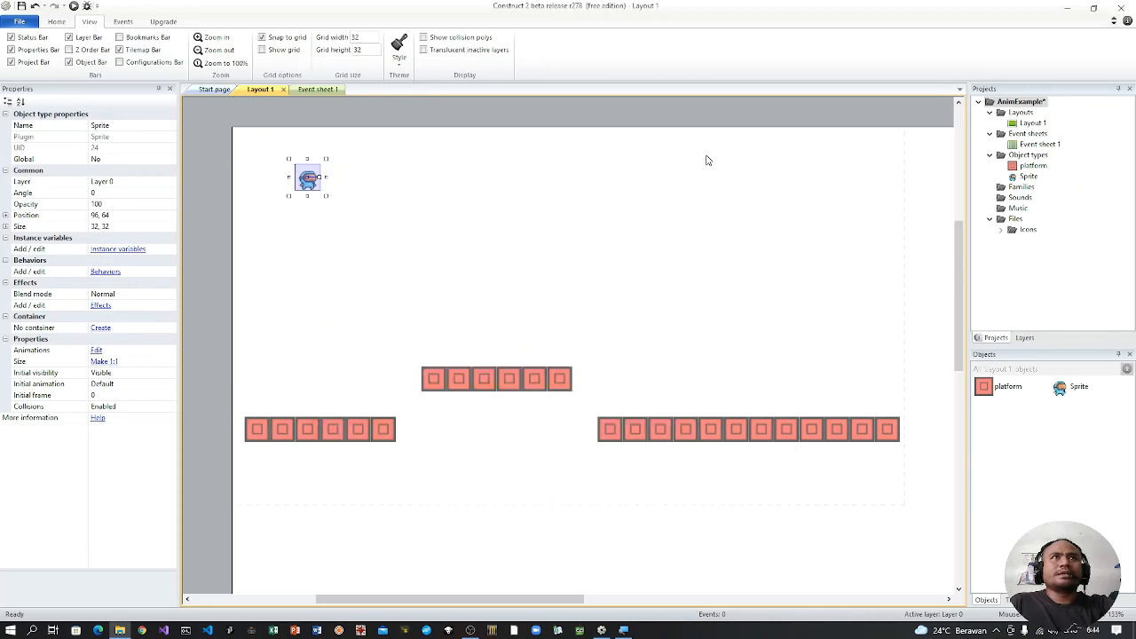
double_click(307, 180)
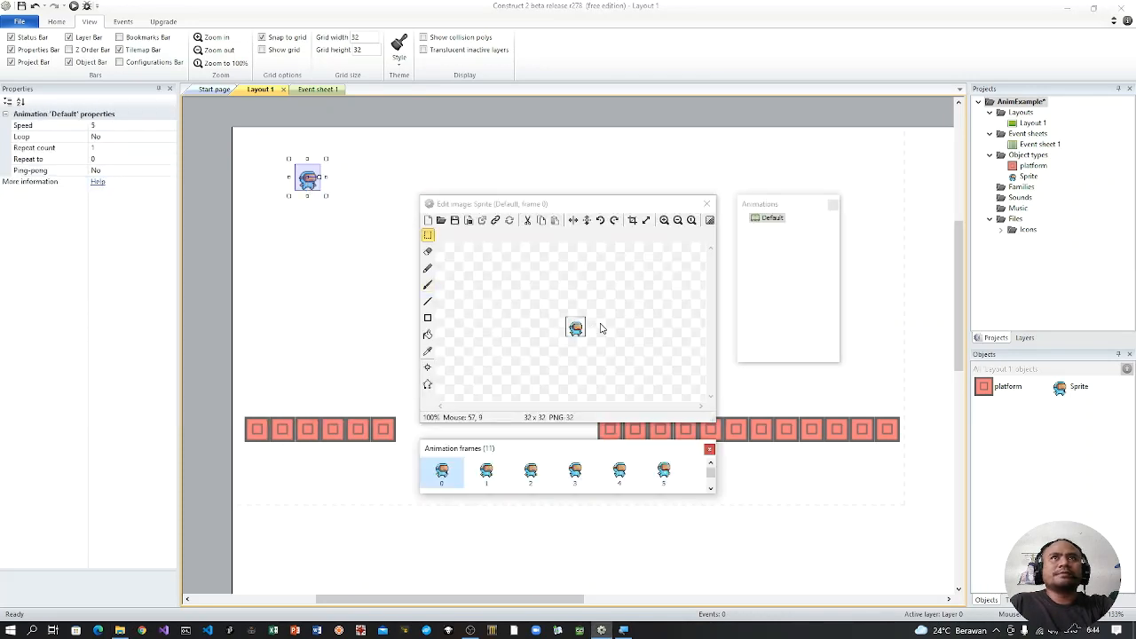
left_click(776, 219)
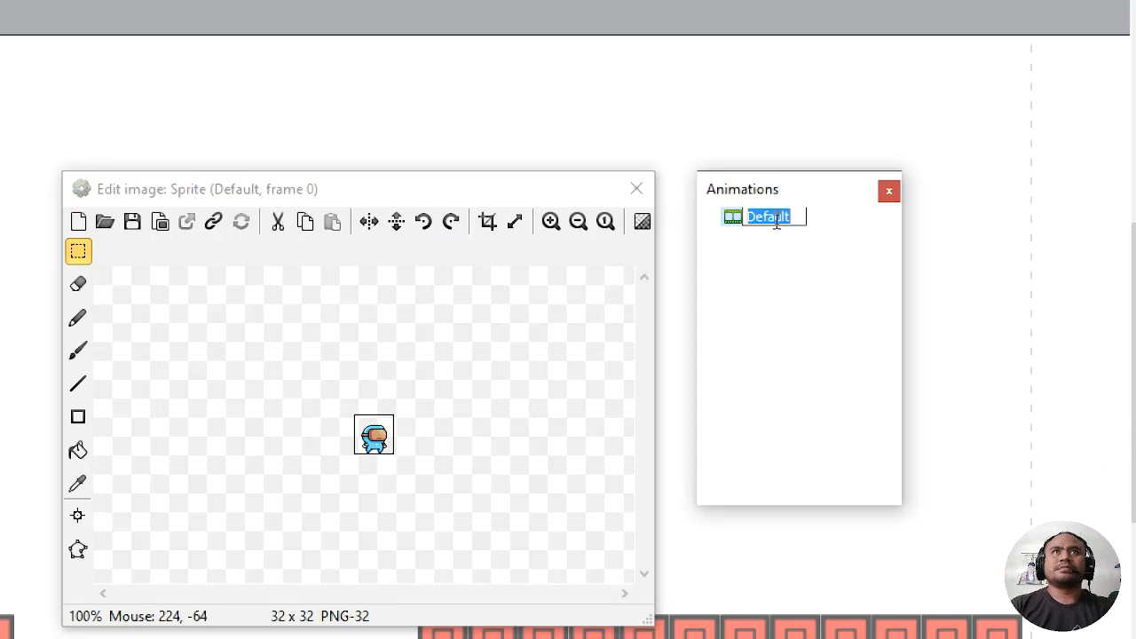
type("idle")
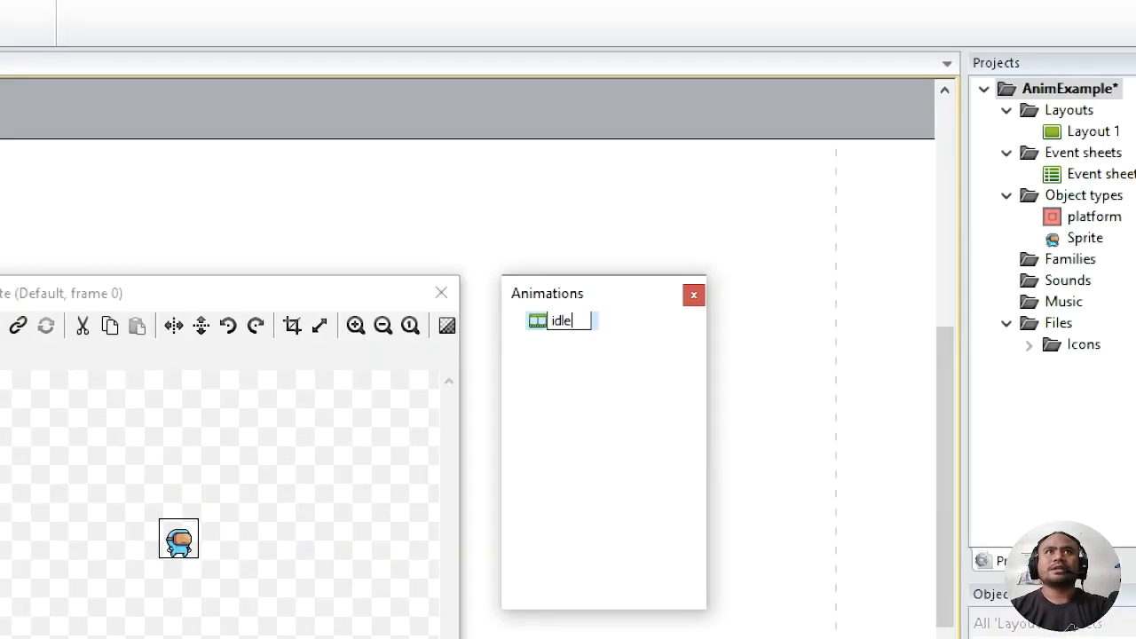
key("Return")
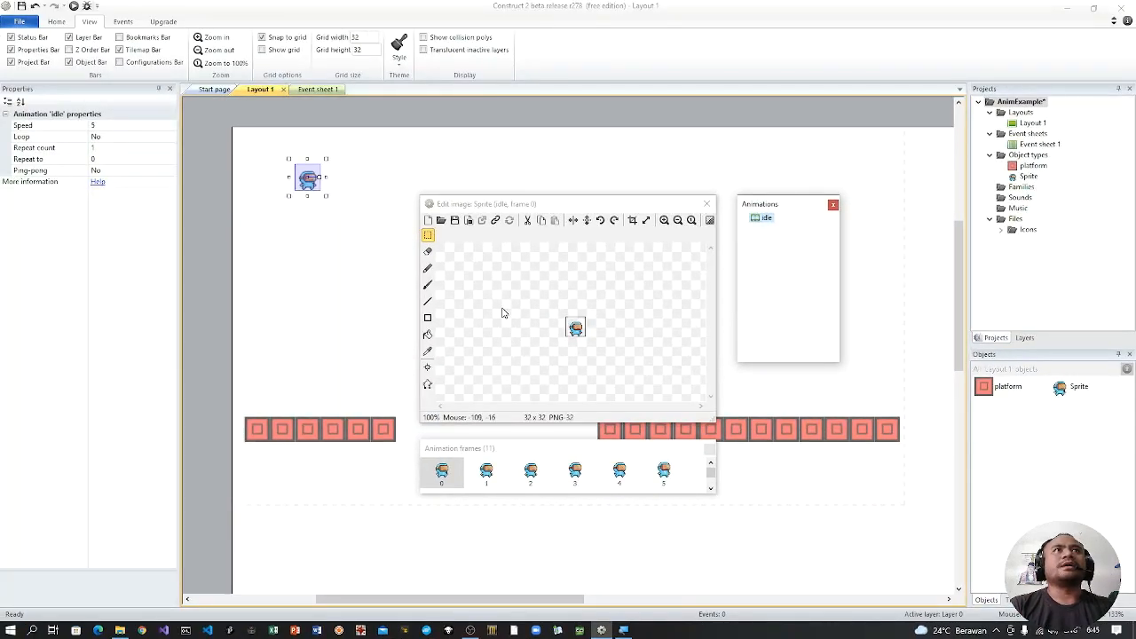
left_click(708, 205)
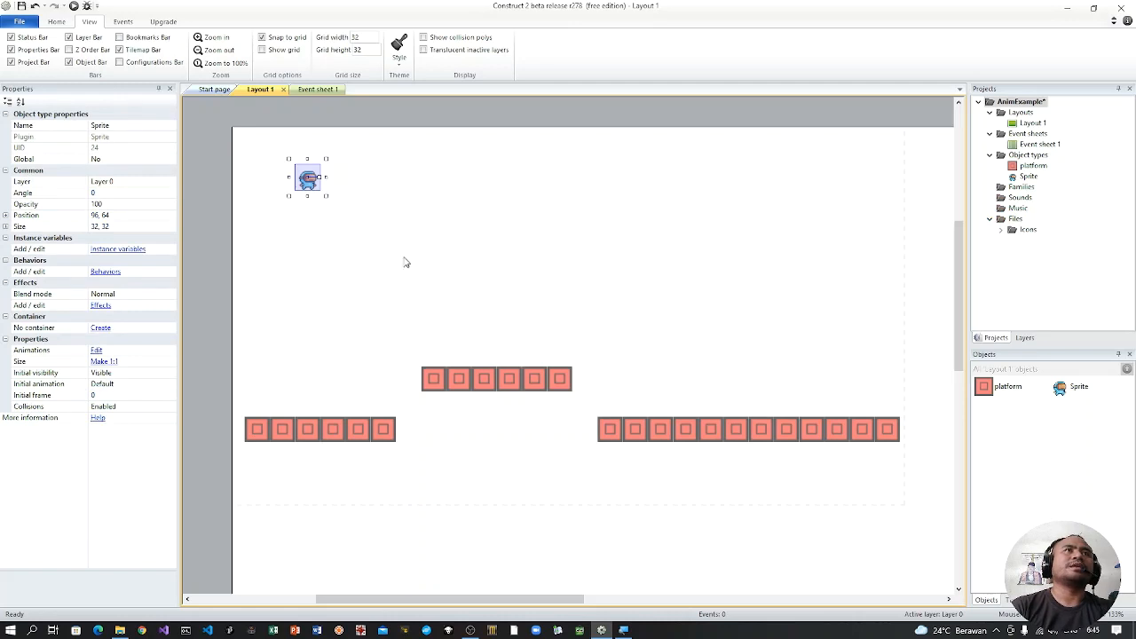
Step: Move the sprite down to position 96, 160 and preview the layout in the browser, reloading to replay its animation, and close the preview
left_click_drag(317, 188, 327, 274)
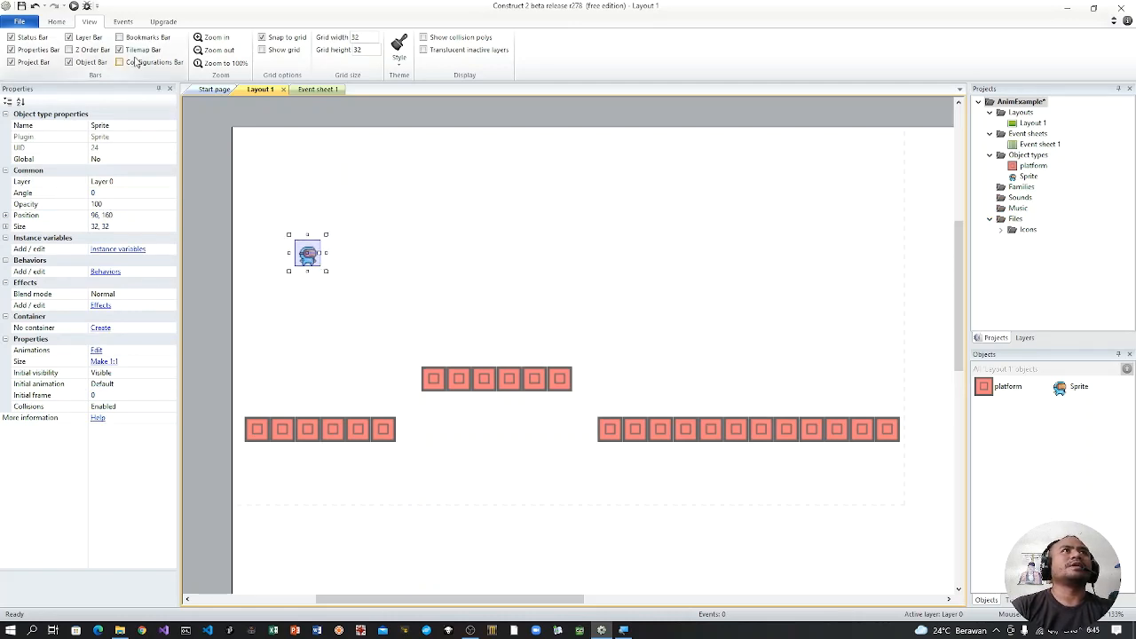
left_click(73, 6)
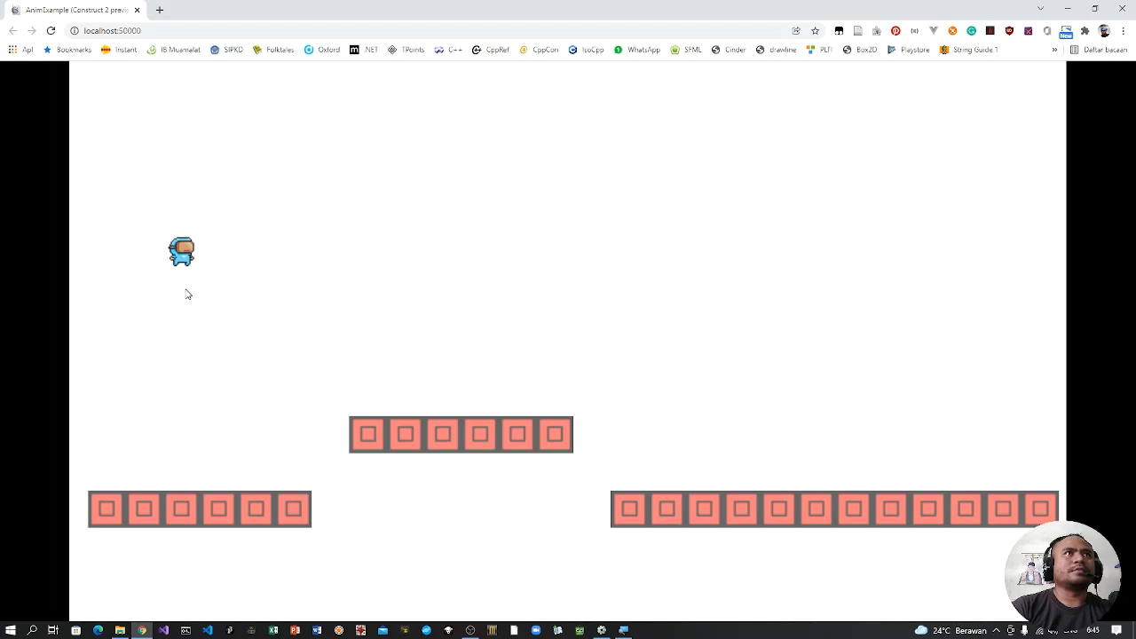
left_click(624, 631)
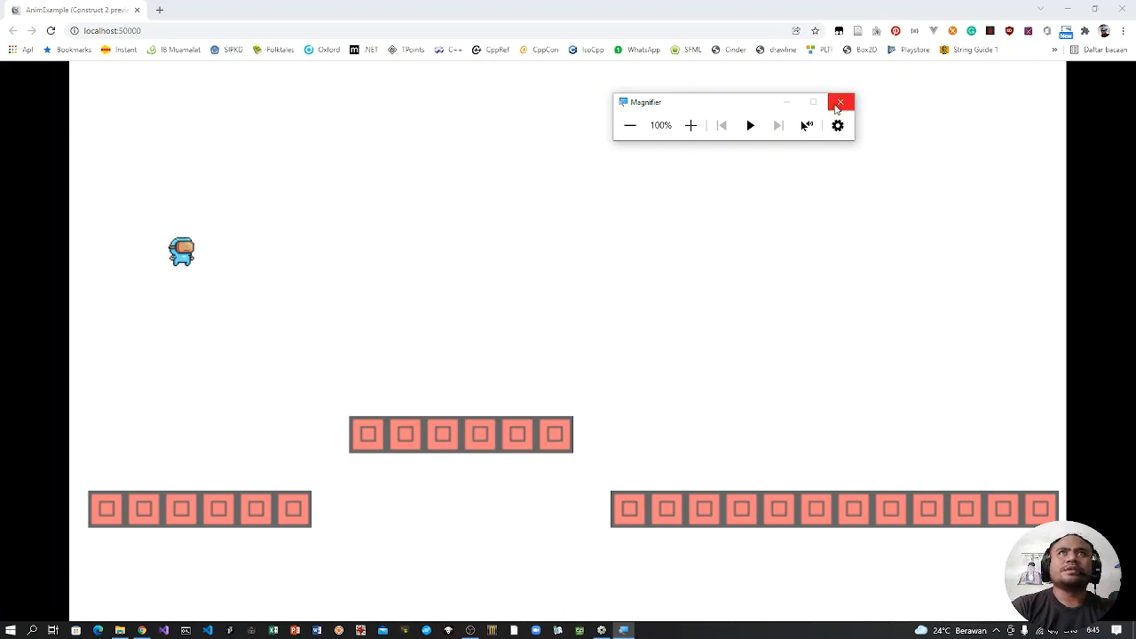
left_click(840, 103)
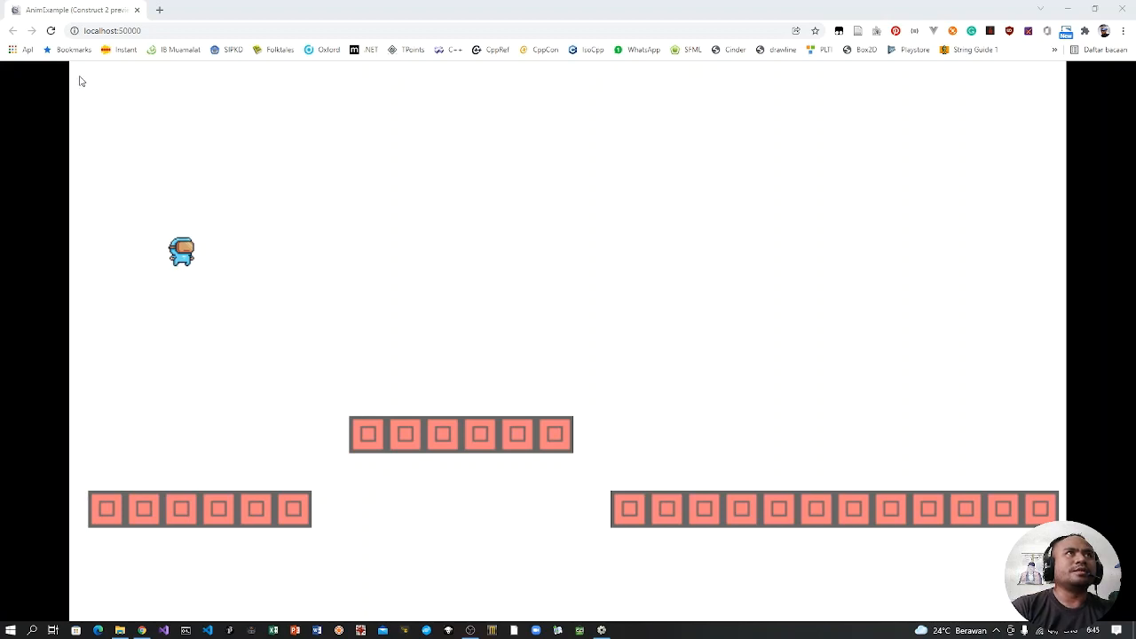
left_click(51, 31)
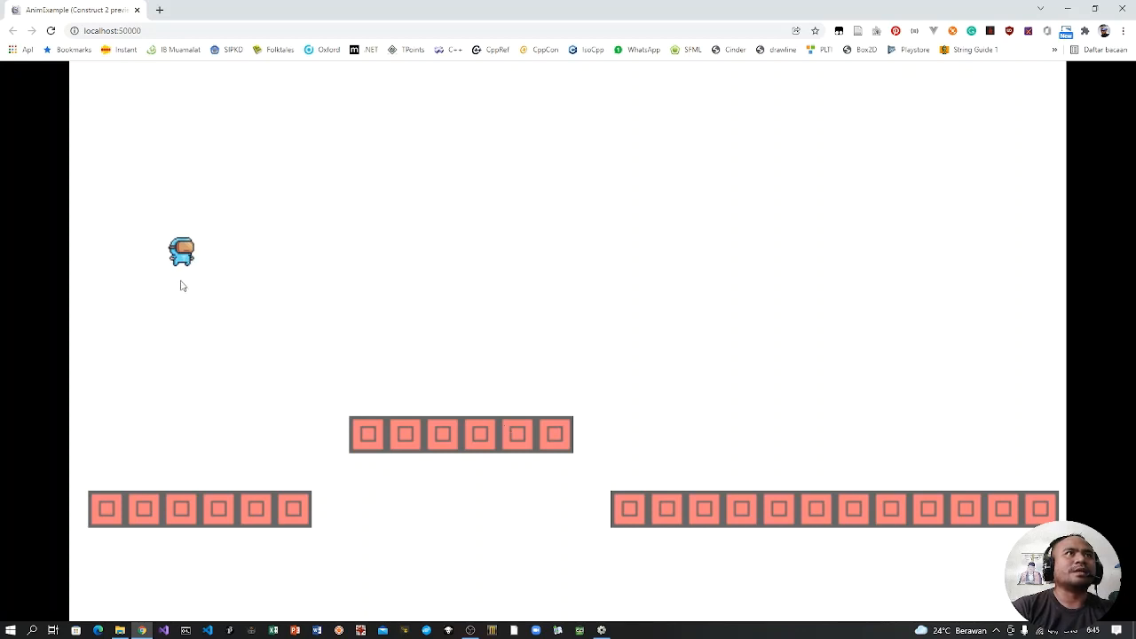
left_click(51, 31)
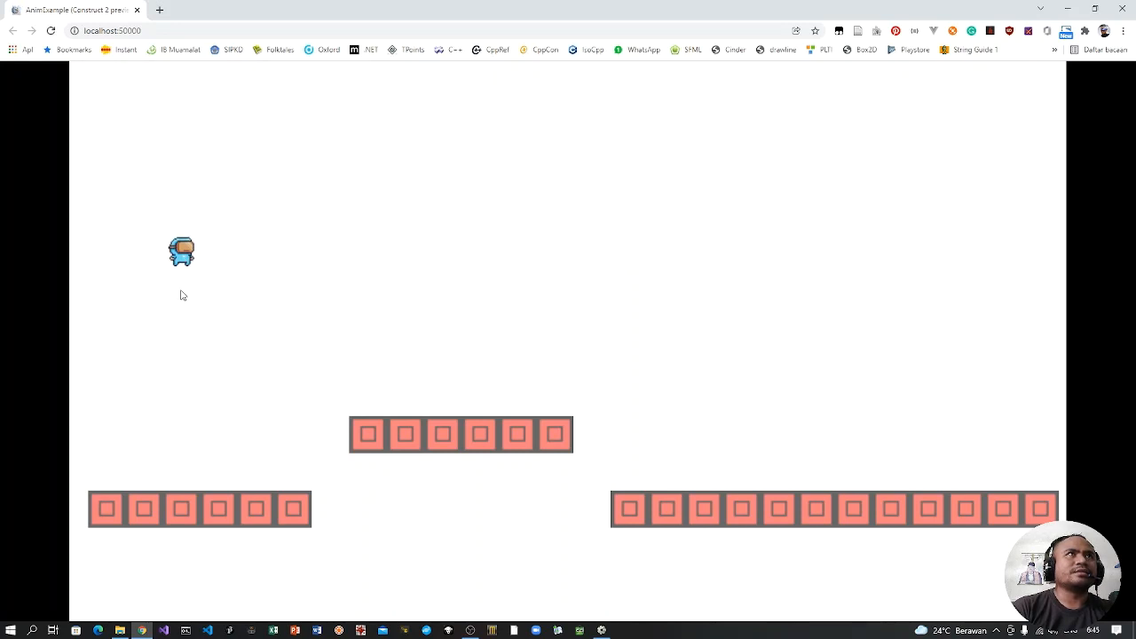
left_click(1127, 8)
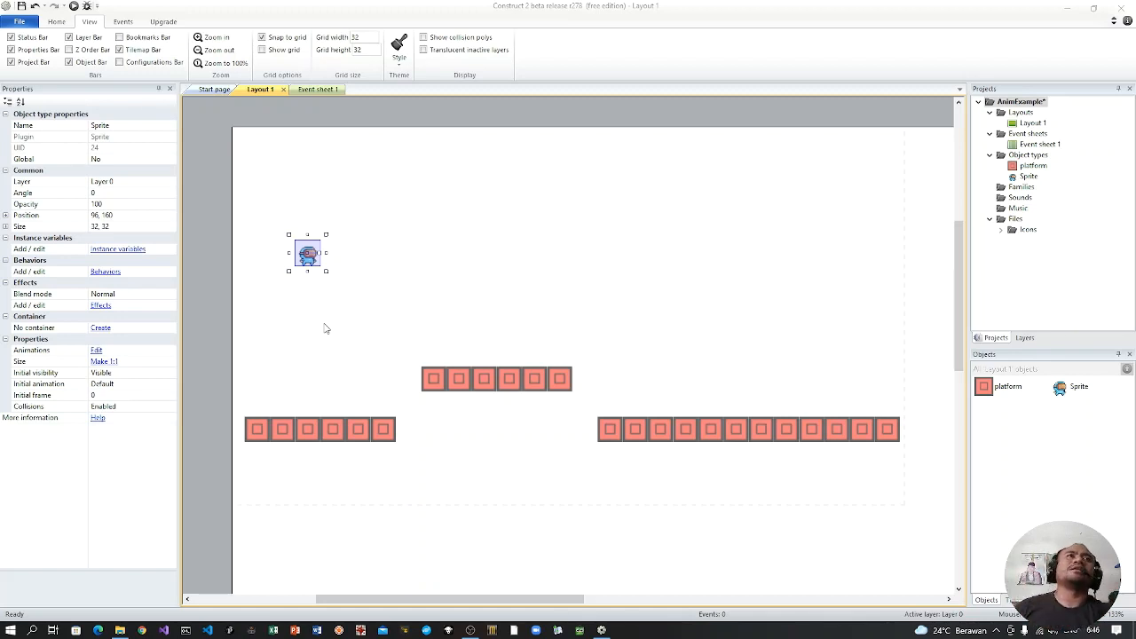
Step: Open the sprite's animation for editing and set the idle animation's Loop property to Yes
double_click(302, 251)
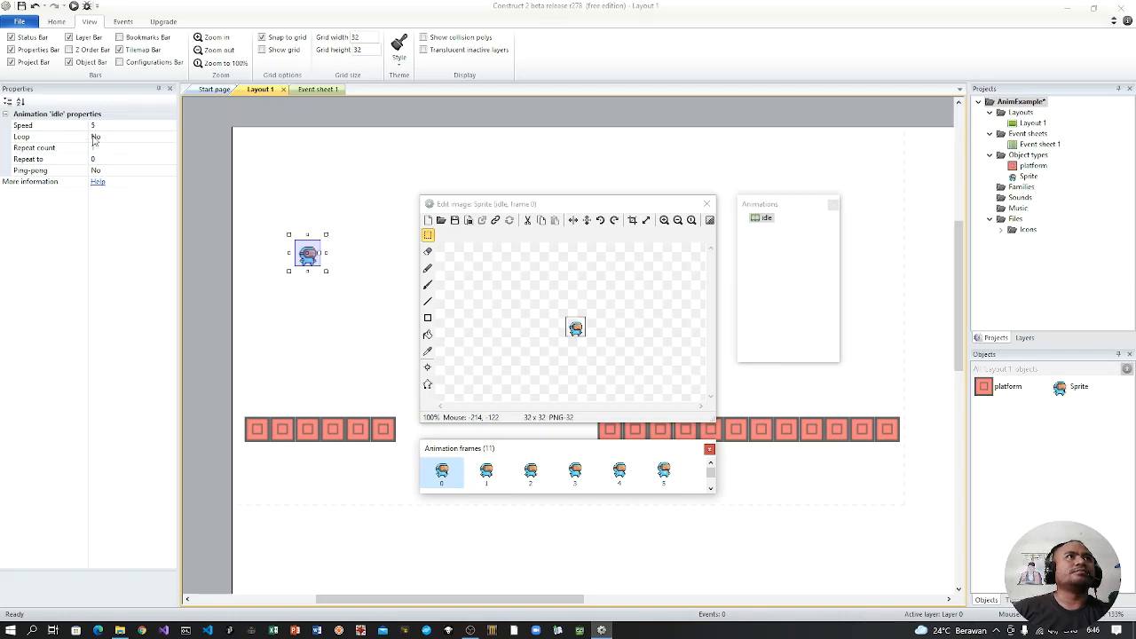
left_click(150, 138)
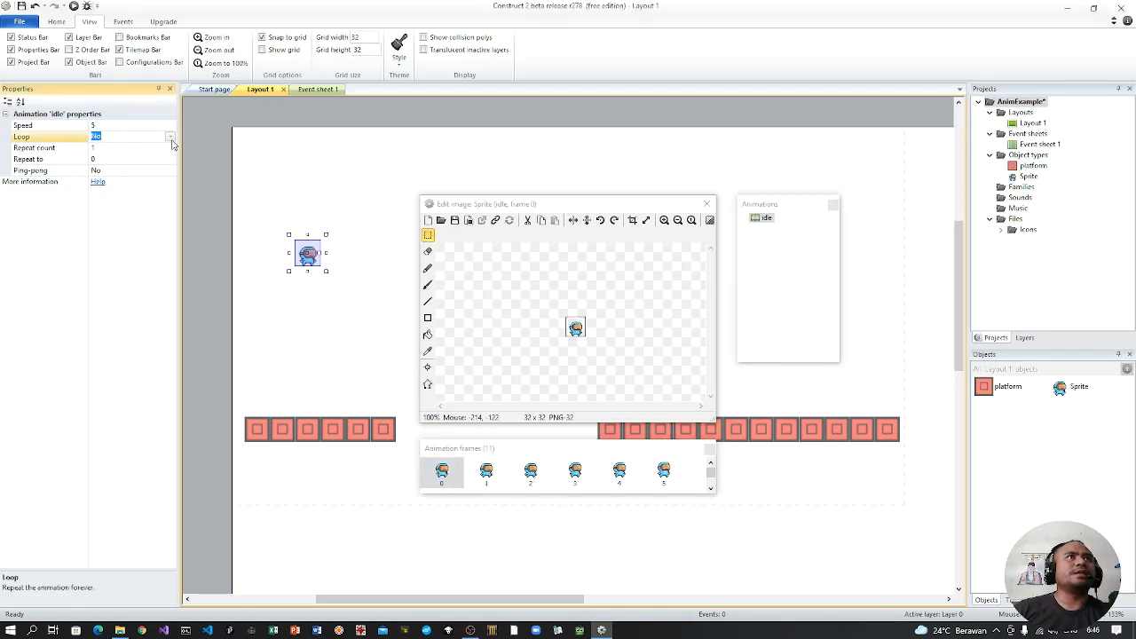
left_click(170, 137)
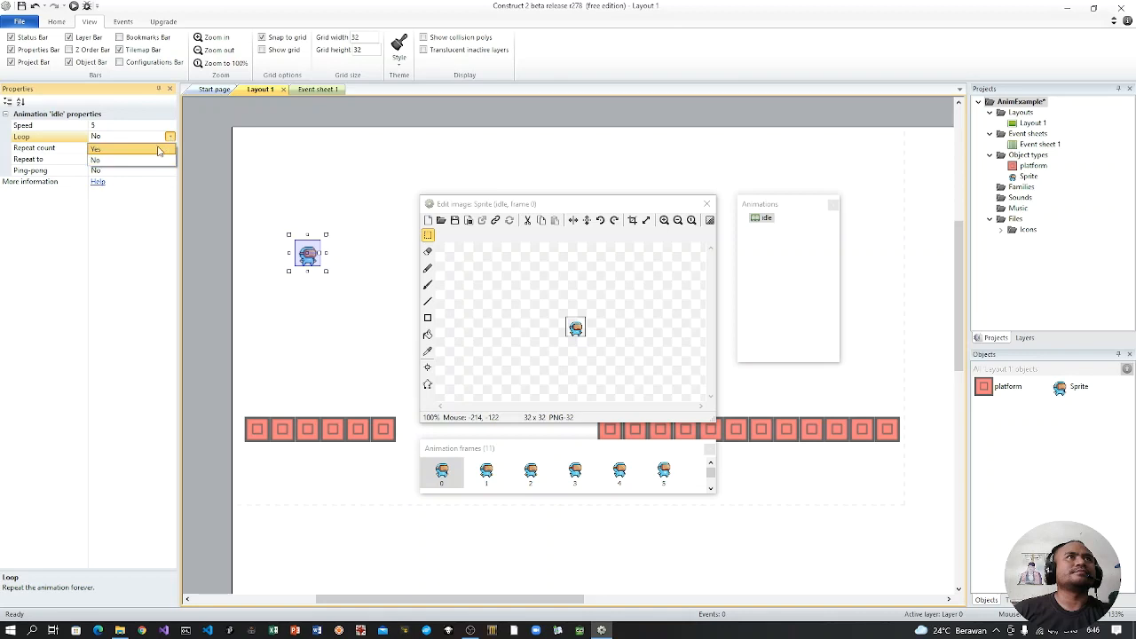
left_click(159, 150)
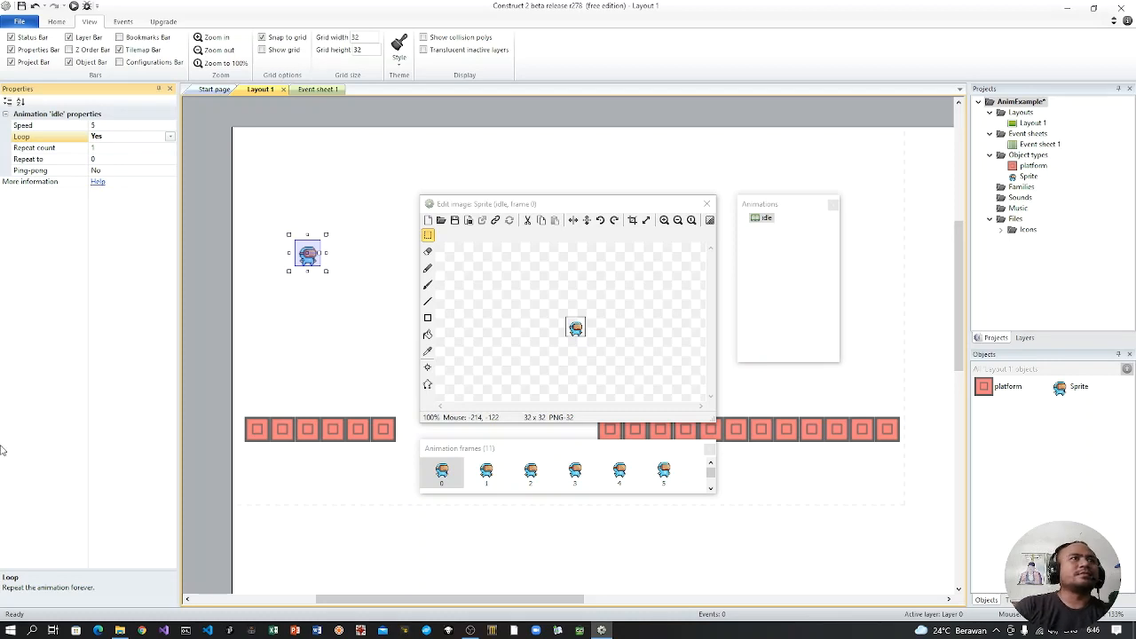
left_click(31, 630)
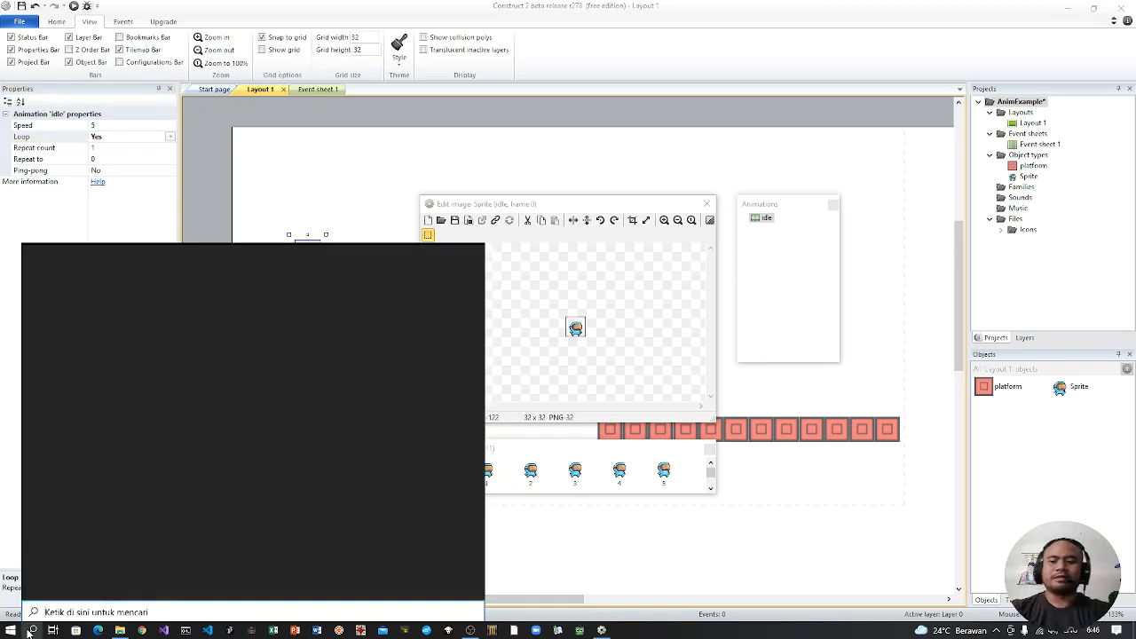
type("magnifier")
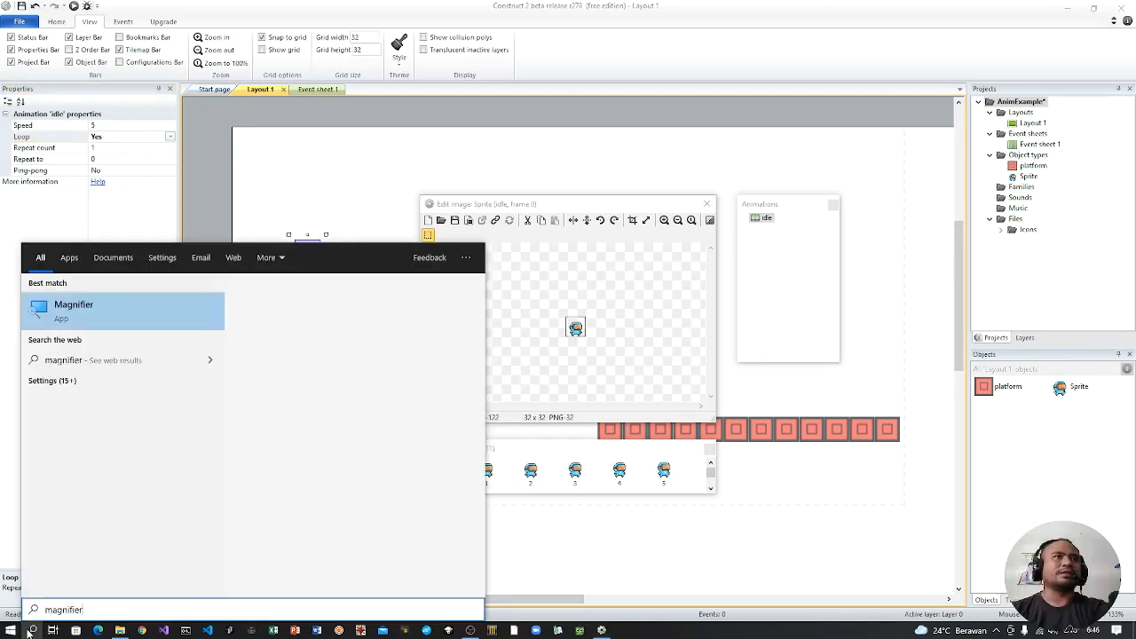
key("Return")
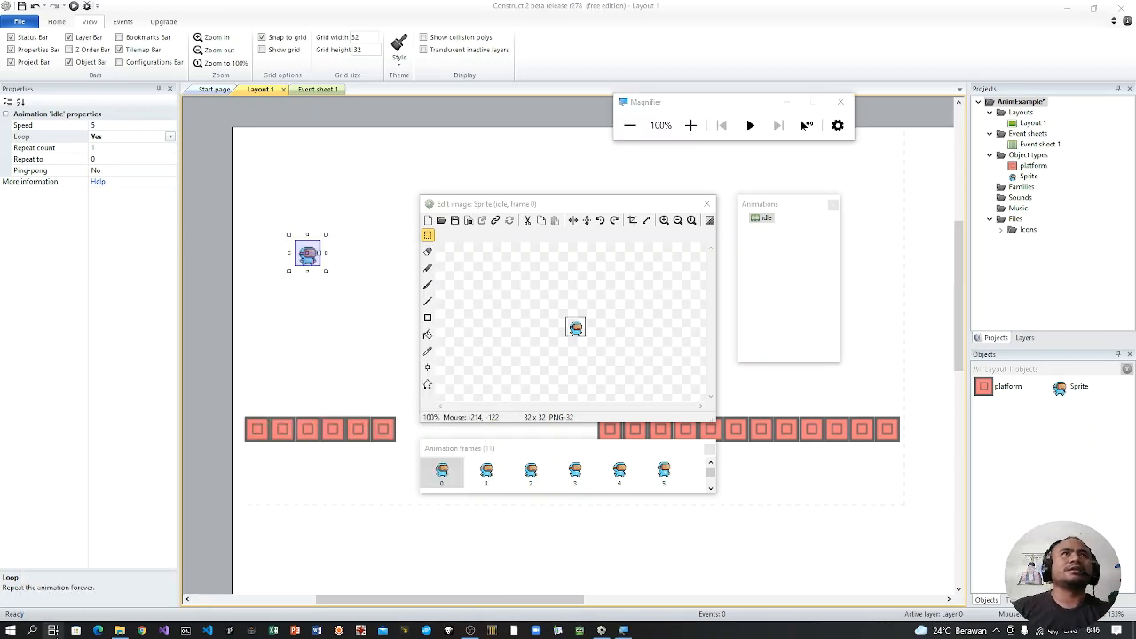
left_click(846, 100)
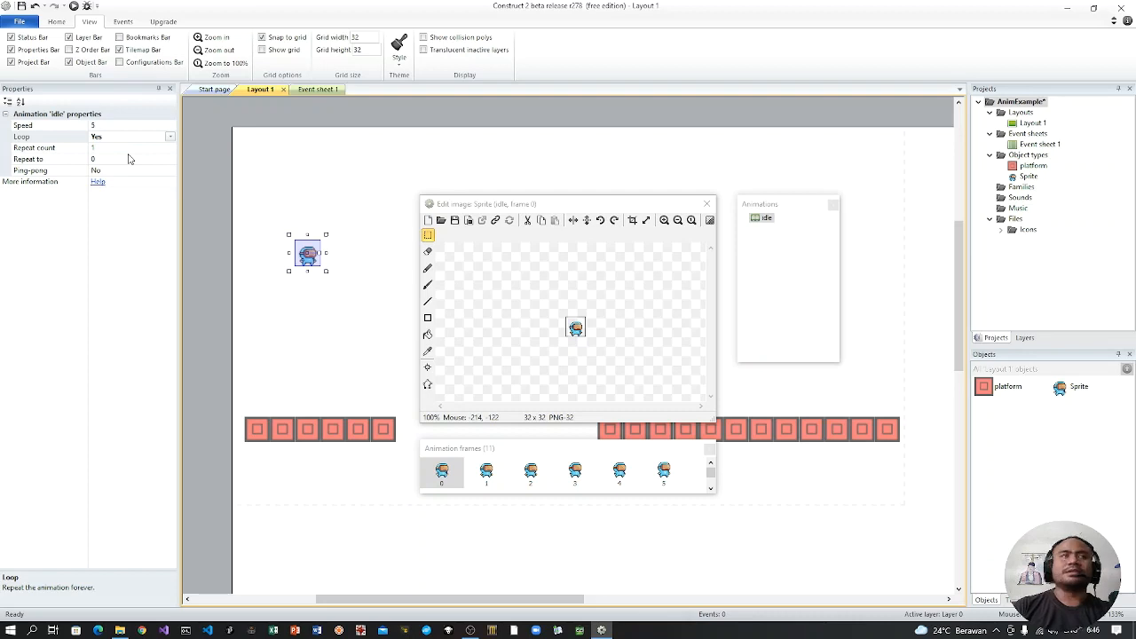
Step: Set the idle animation's speed to 10
key("super+plus")
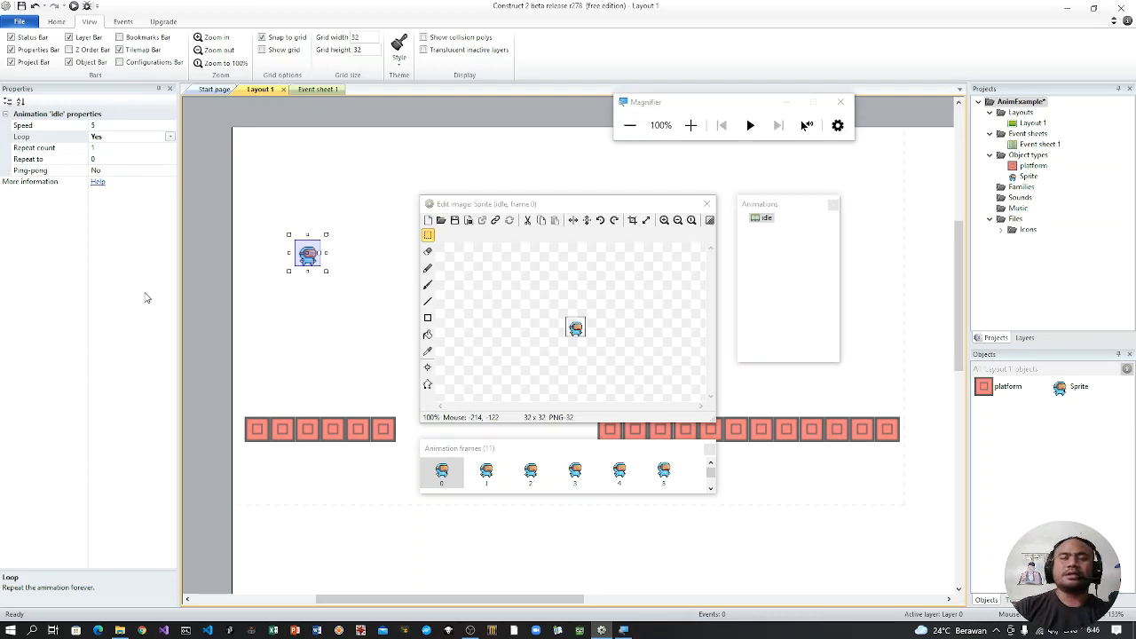
key("super+plus")
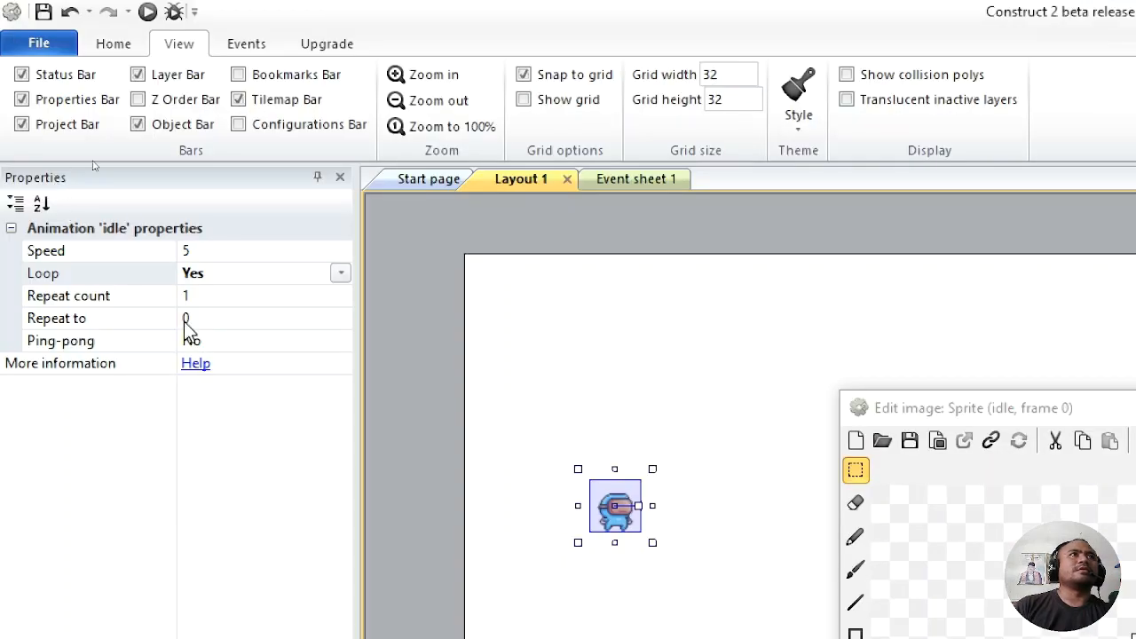
left_click(234, 251)
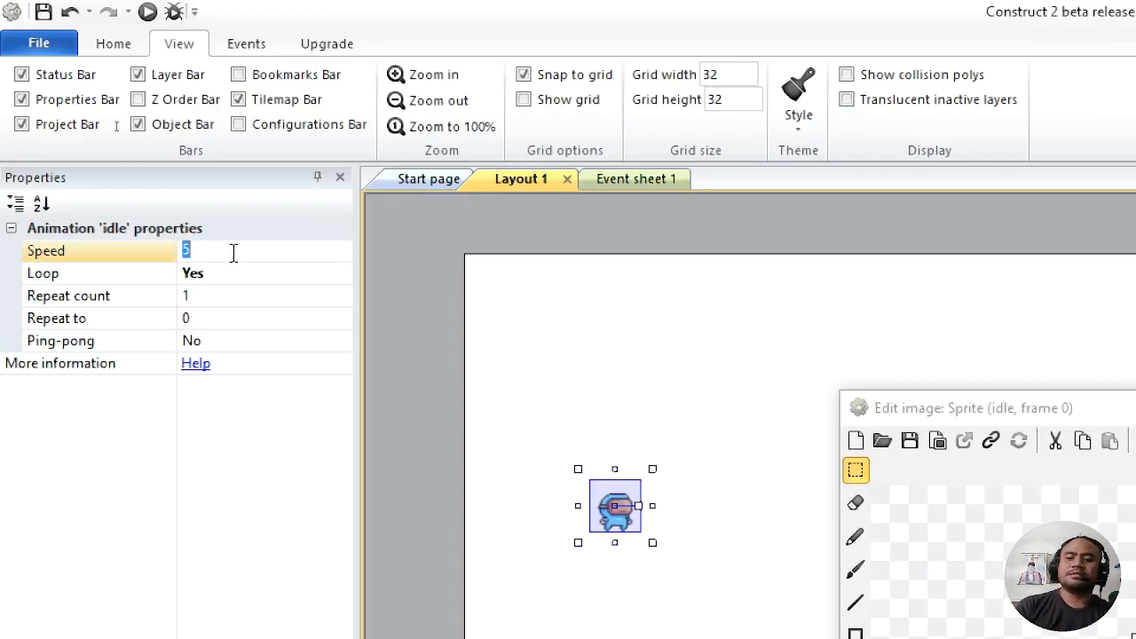
type("8")
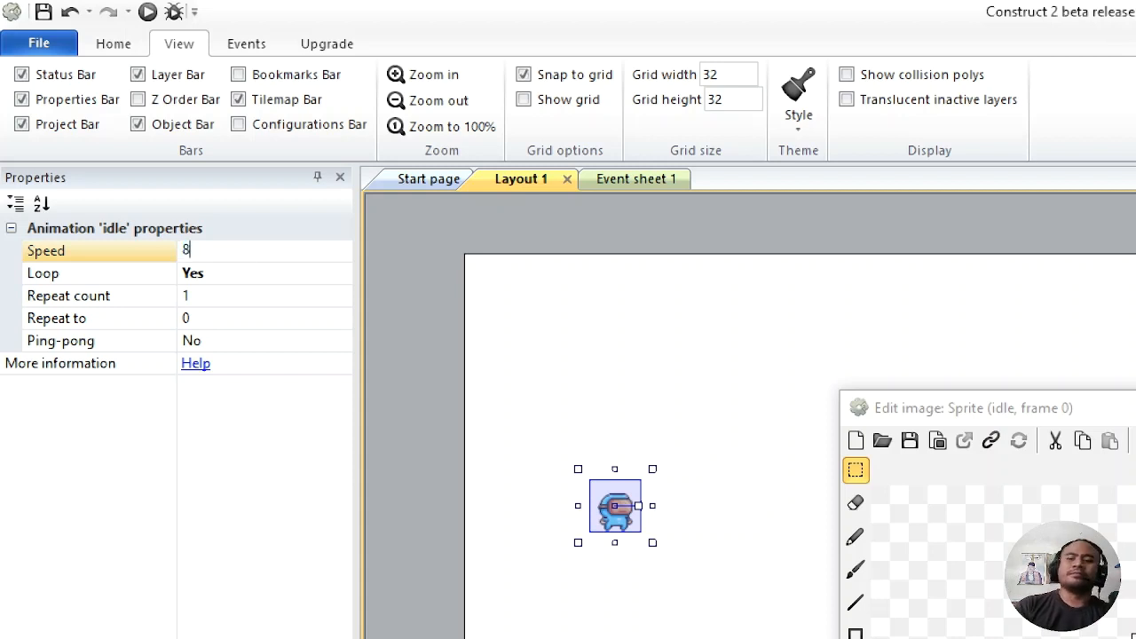
key("BackSpace")
type("10")
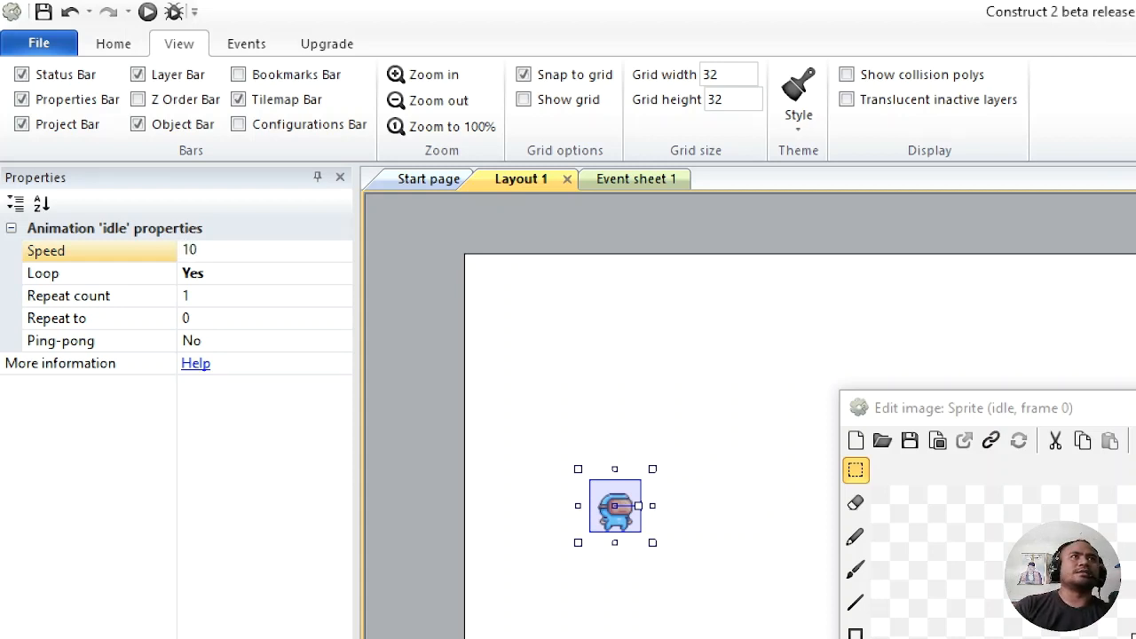
key("Return")
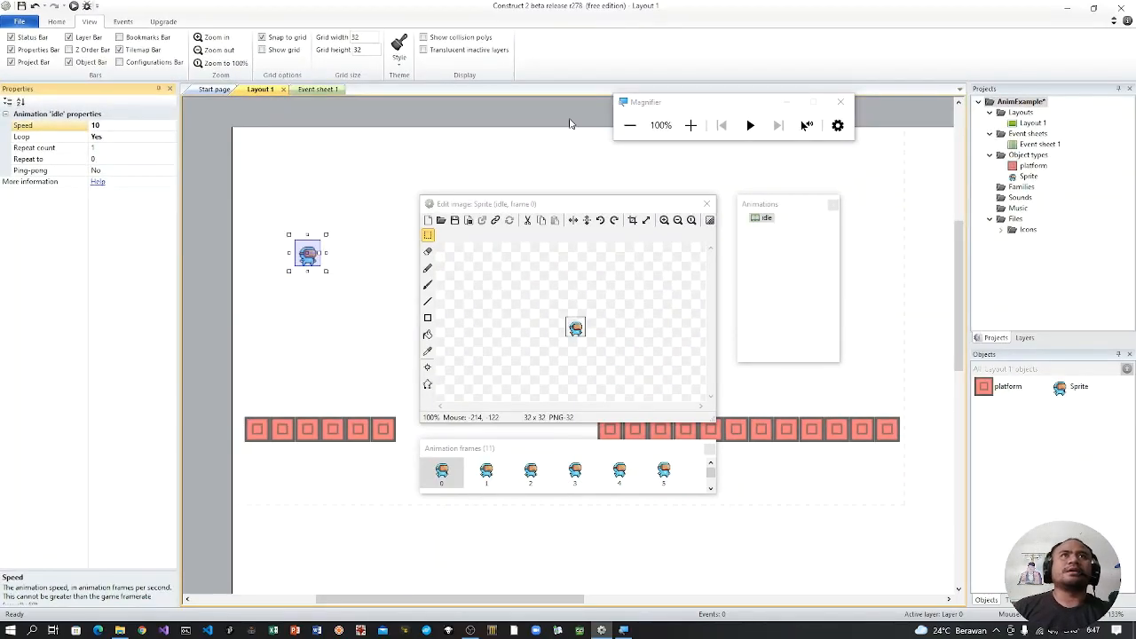
Step: Close the image editor, preview the looping idle animation in the browser, and close the preview
left_click(767, 218)
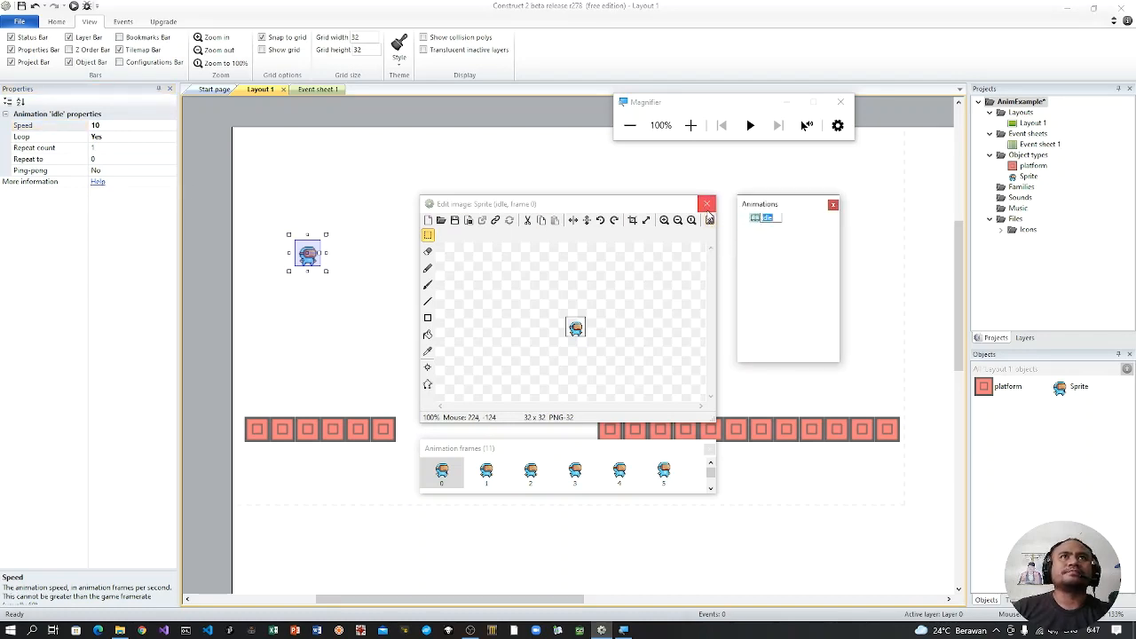
left_click(706, 204)
left_click(787, 103)
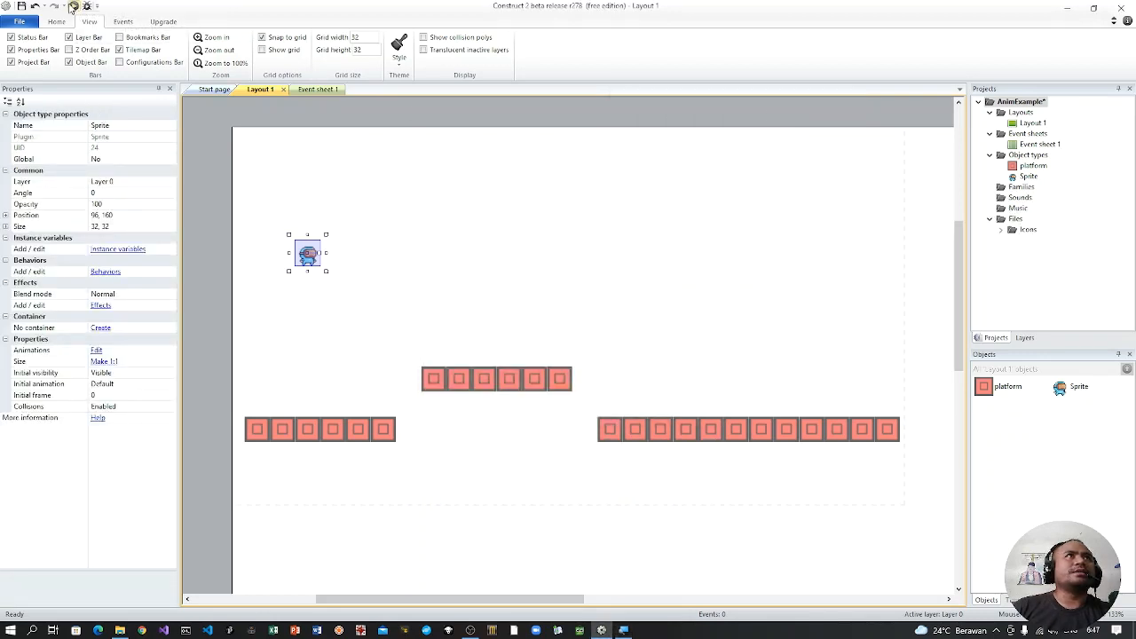
left_click(74, 7)
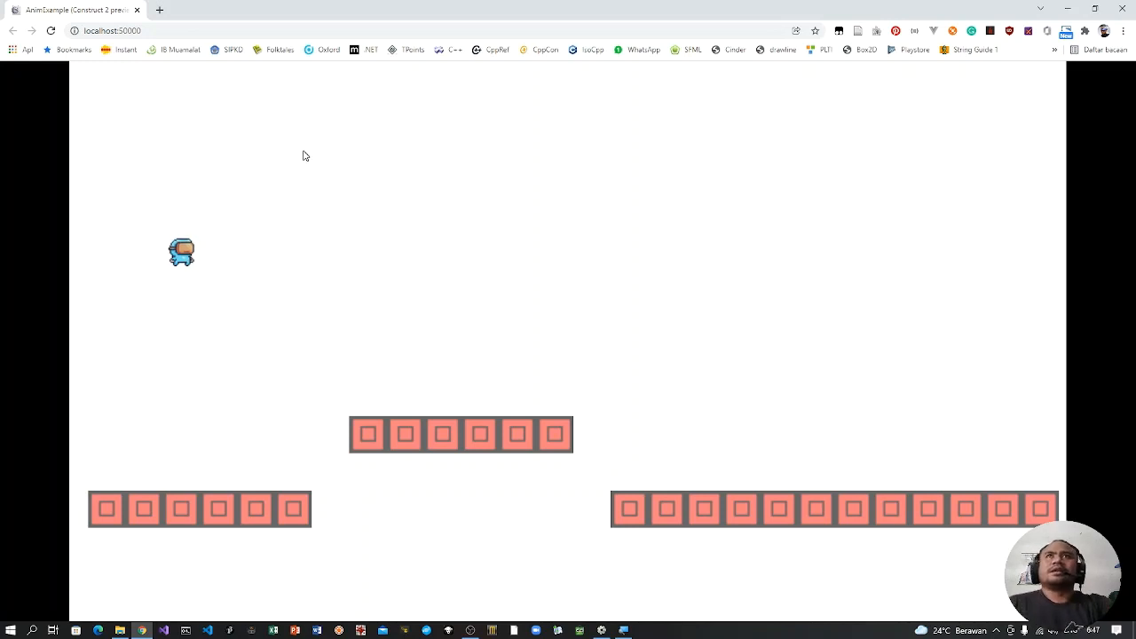
left_click(1125, 10)
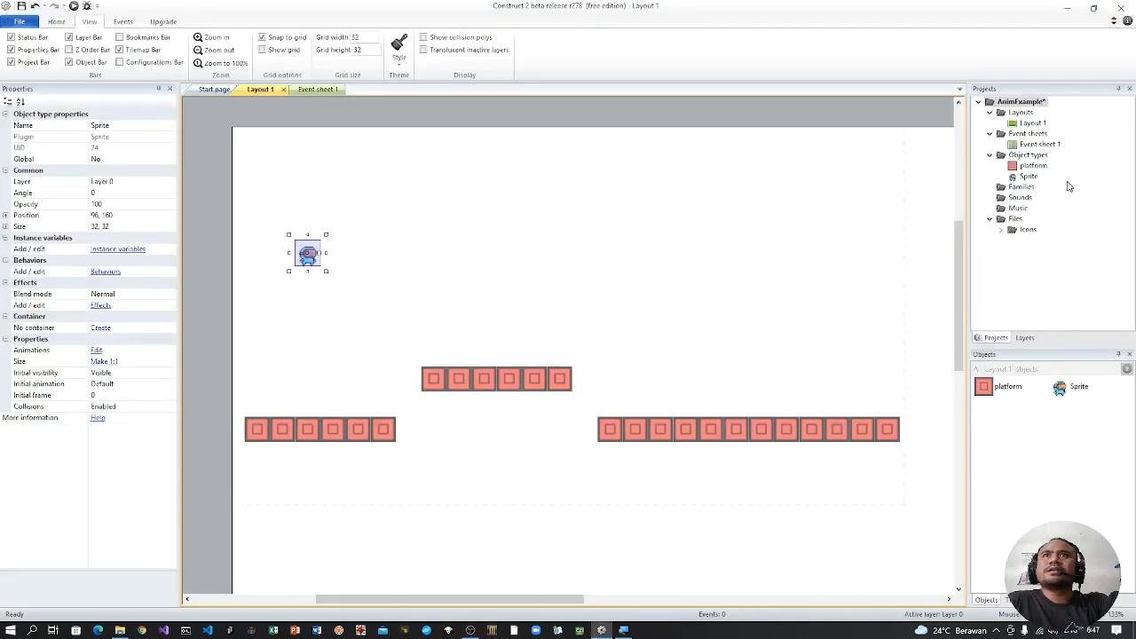
Step: Rename the Sprite object type in the project to hero
left_click(1027, 178)
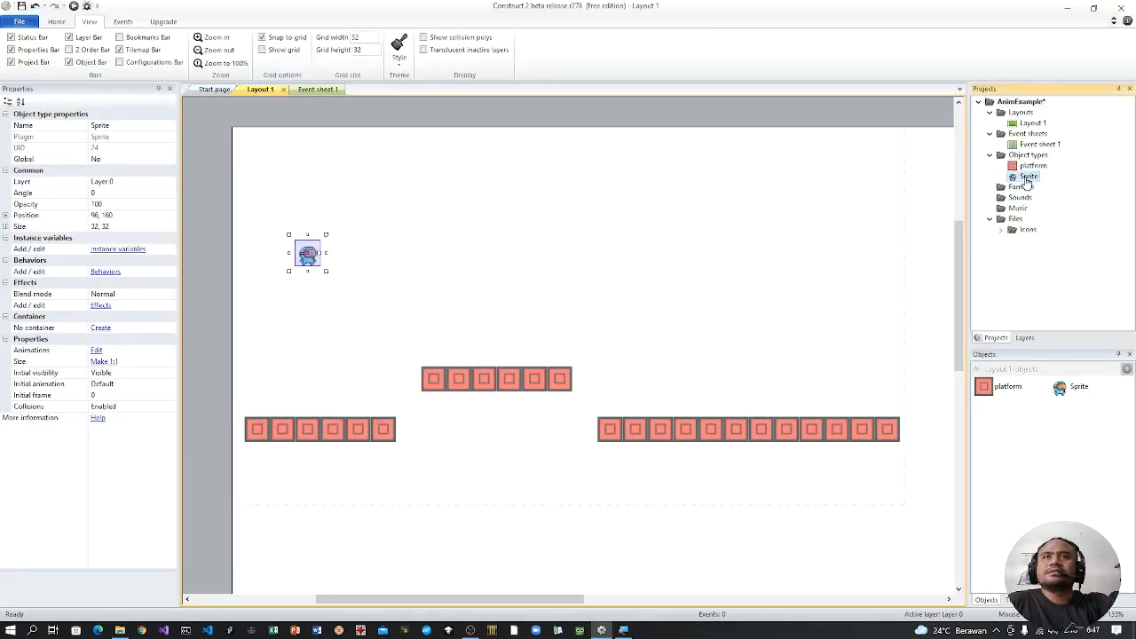
right_click(1027, 180)
left_click(1061, 259)
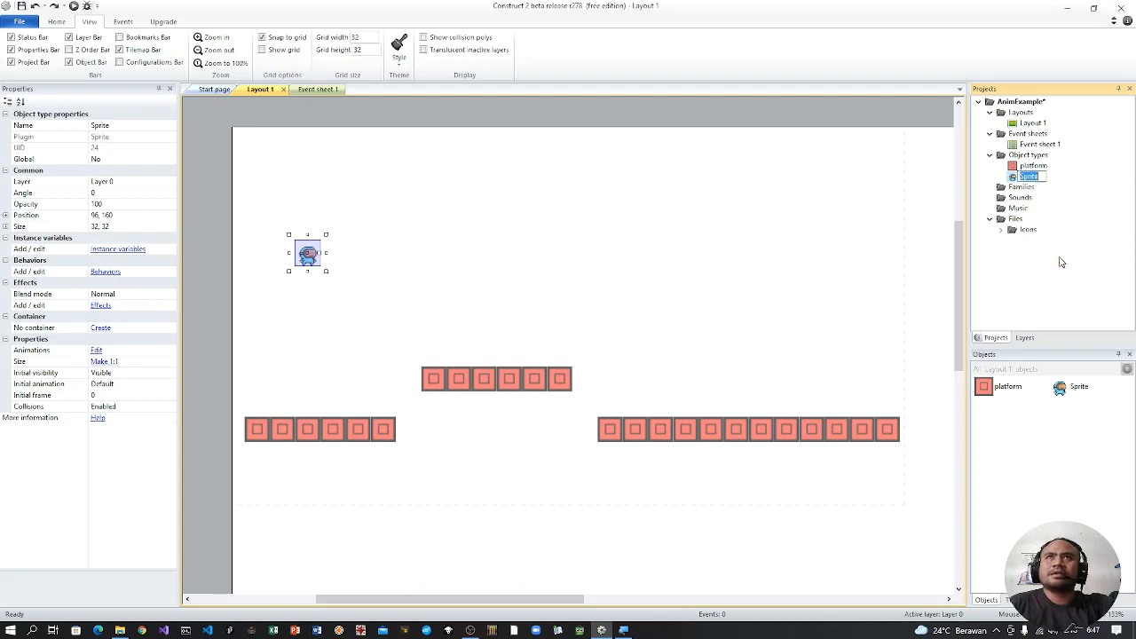
type("hero")
key("Return")
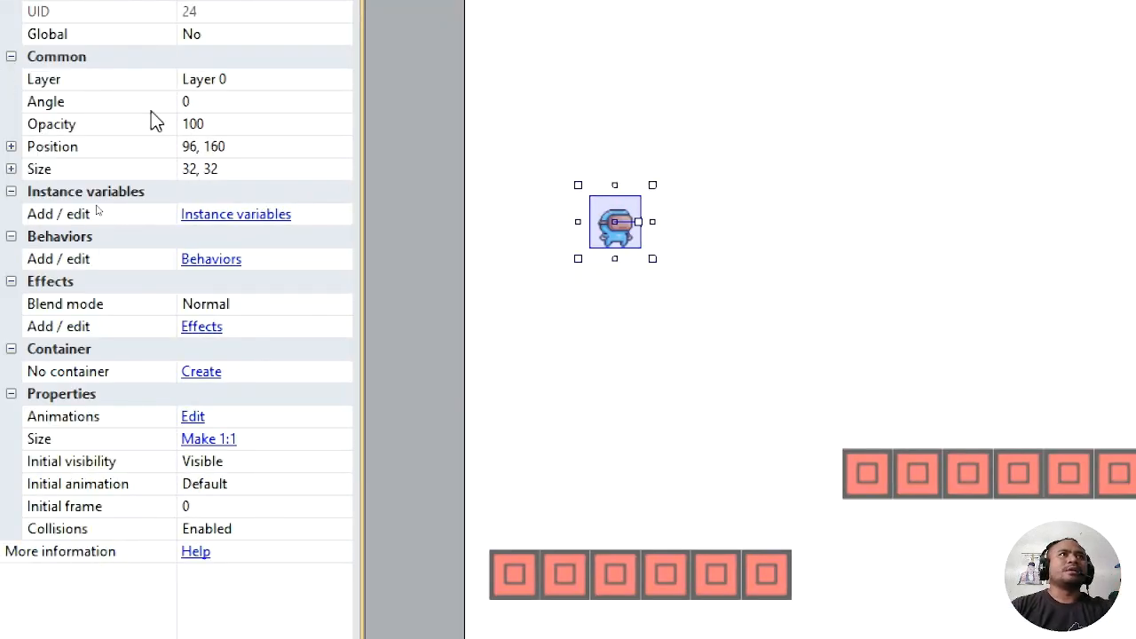
Step: Add the Platform behavior to the hero sprite and close its behaviors list
left_click(211, 259)
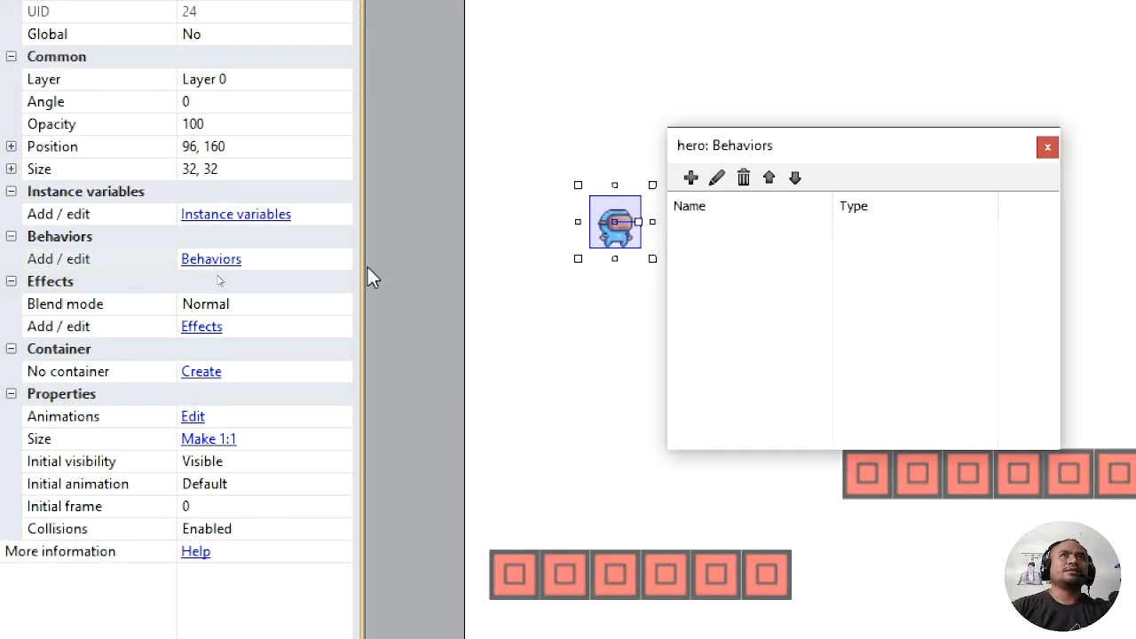
left_click(648, 177)
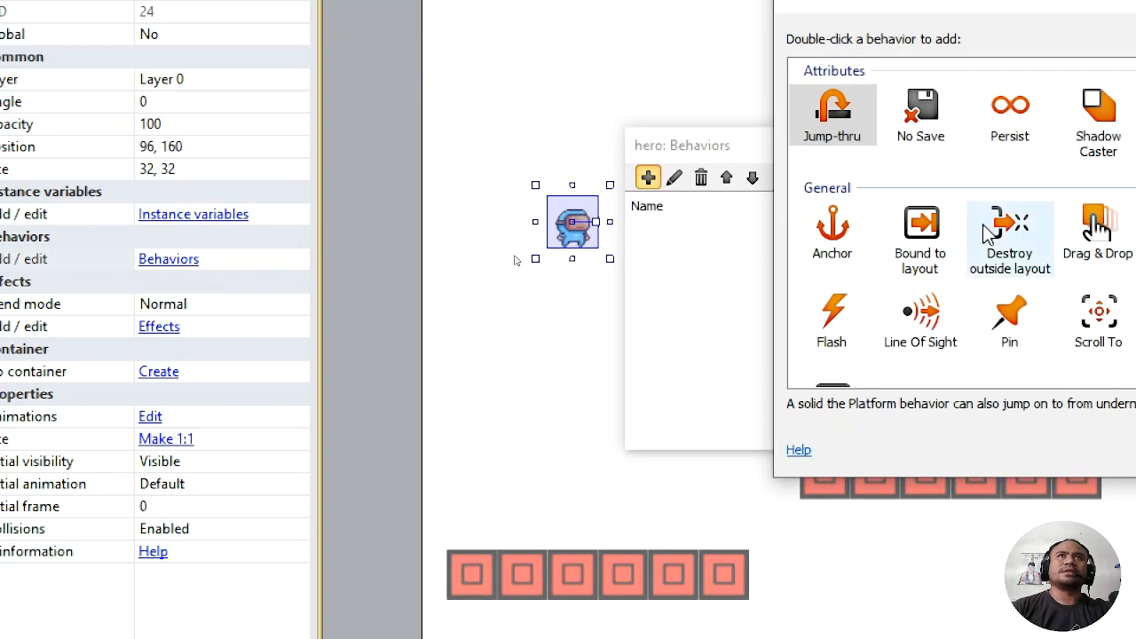
scroll(761, 254, "down", 3)
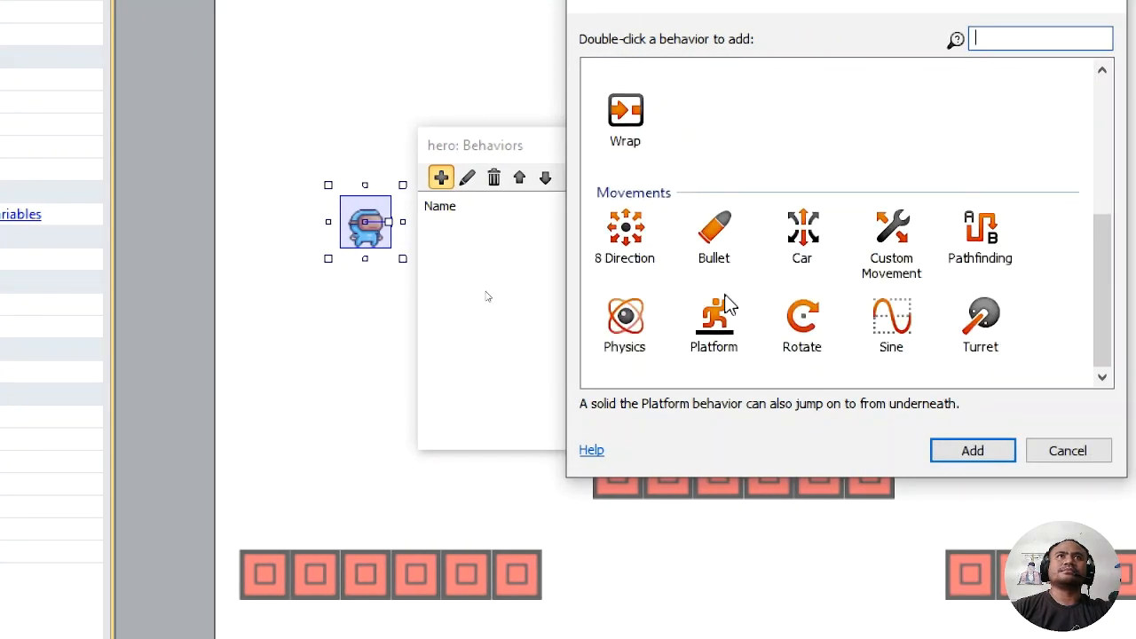
double_click(713, 324)
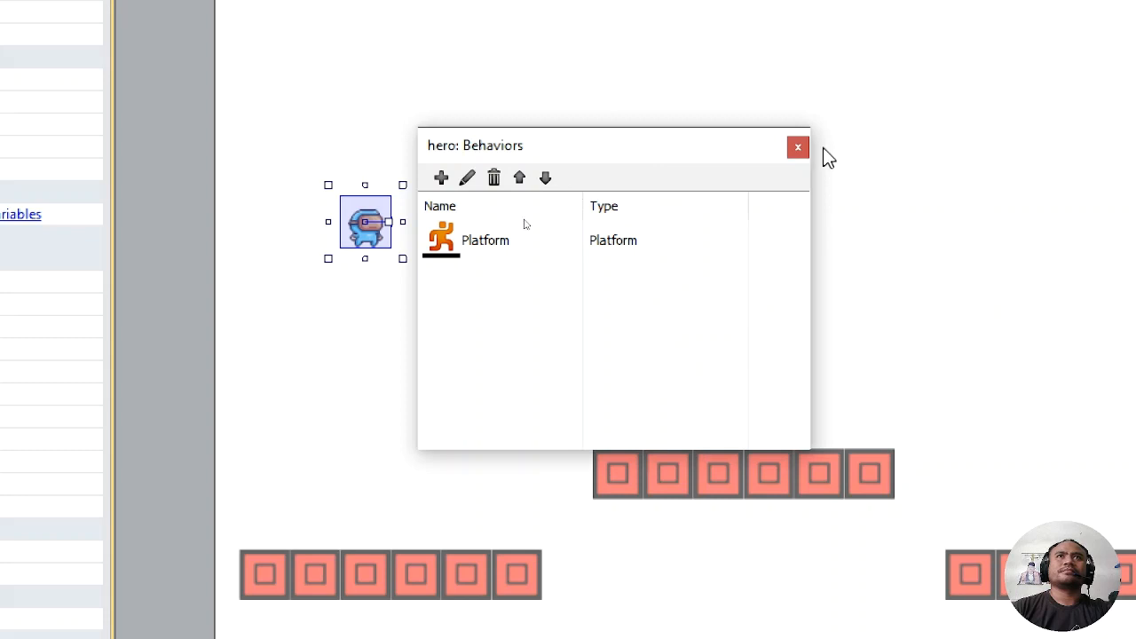
left_click(798, 147)
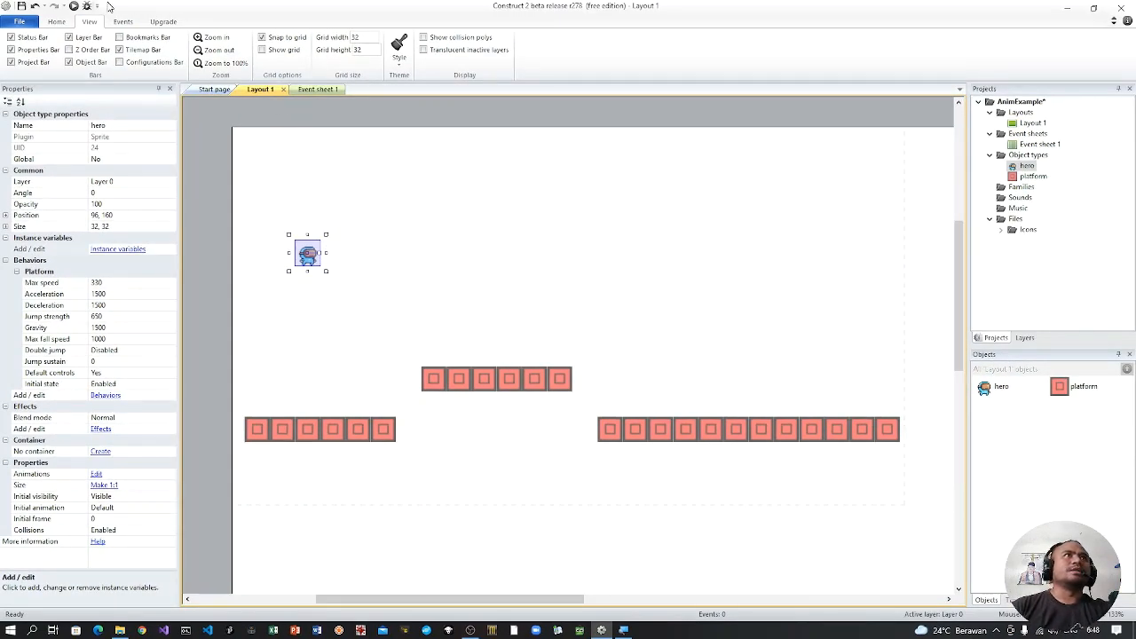
Step: Preview the layout in the browser, test the hero's left, right and jump movement, and return to Construct 2
left_click(73, 6)
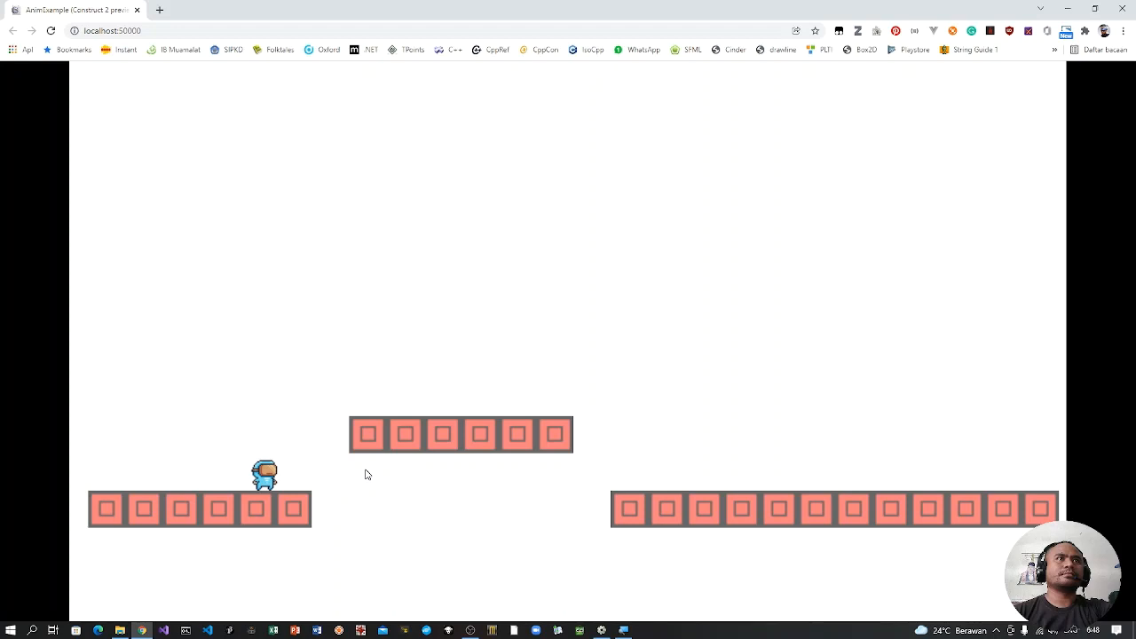
key("Left")
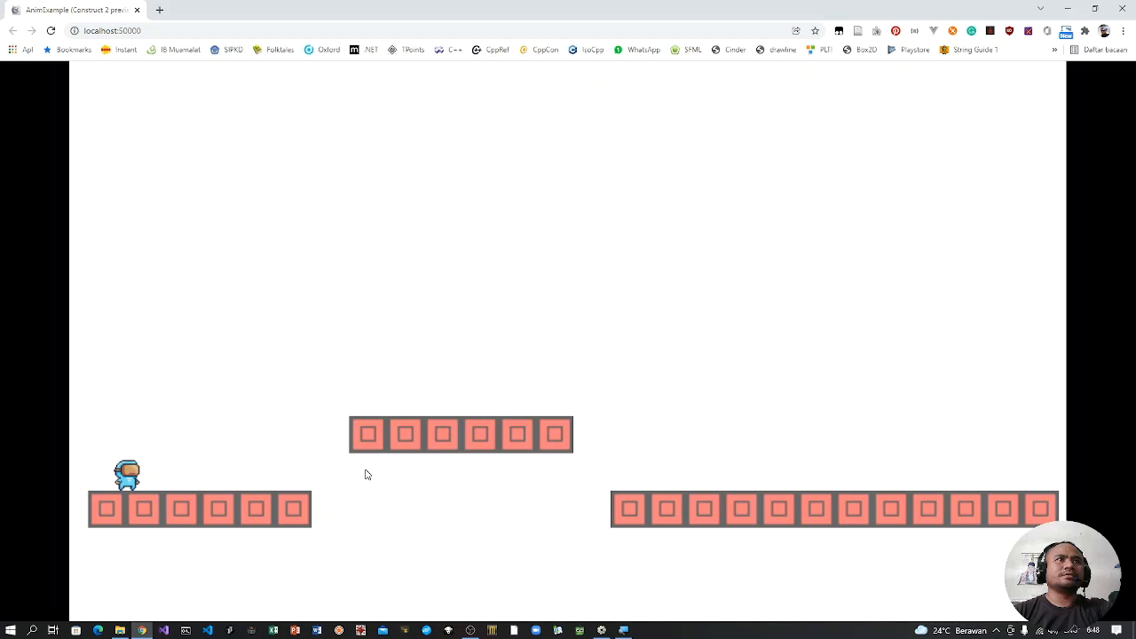
key("Right")
key("Up")
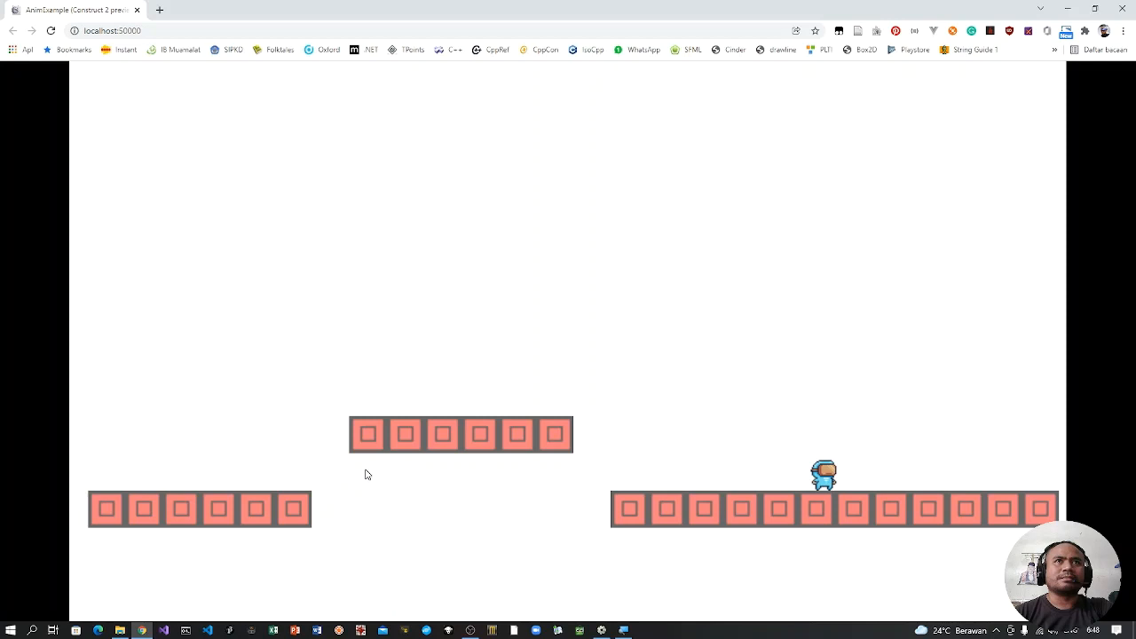
key("alt+Tab")
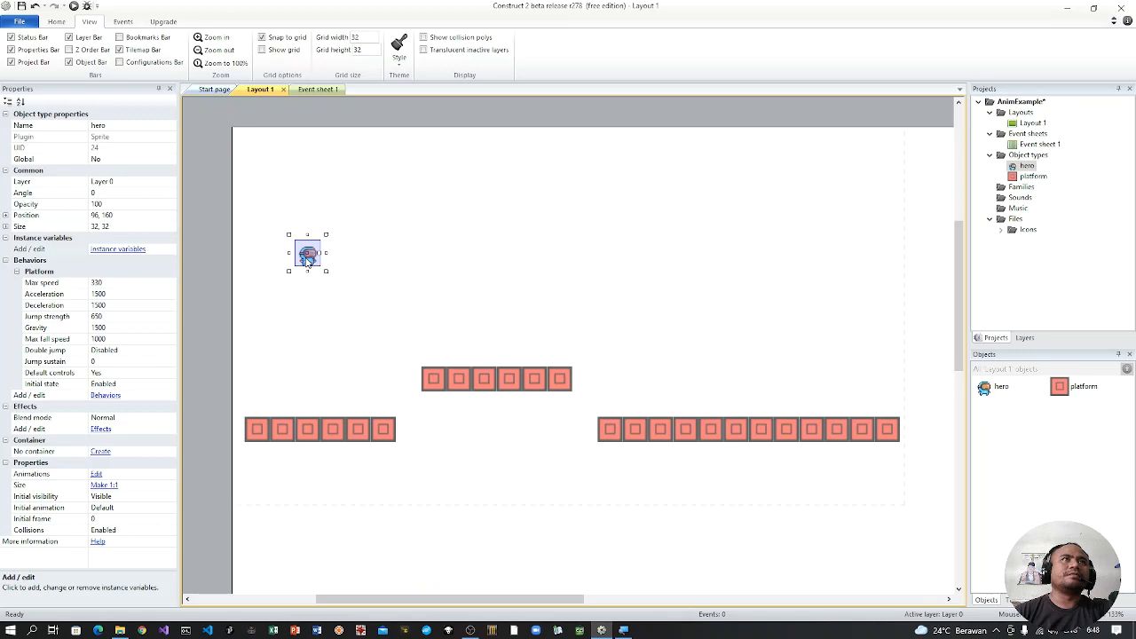
Step: Insert a Keyboard object into the project from the layout
left_click(301, 317)
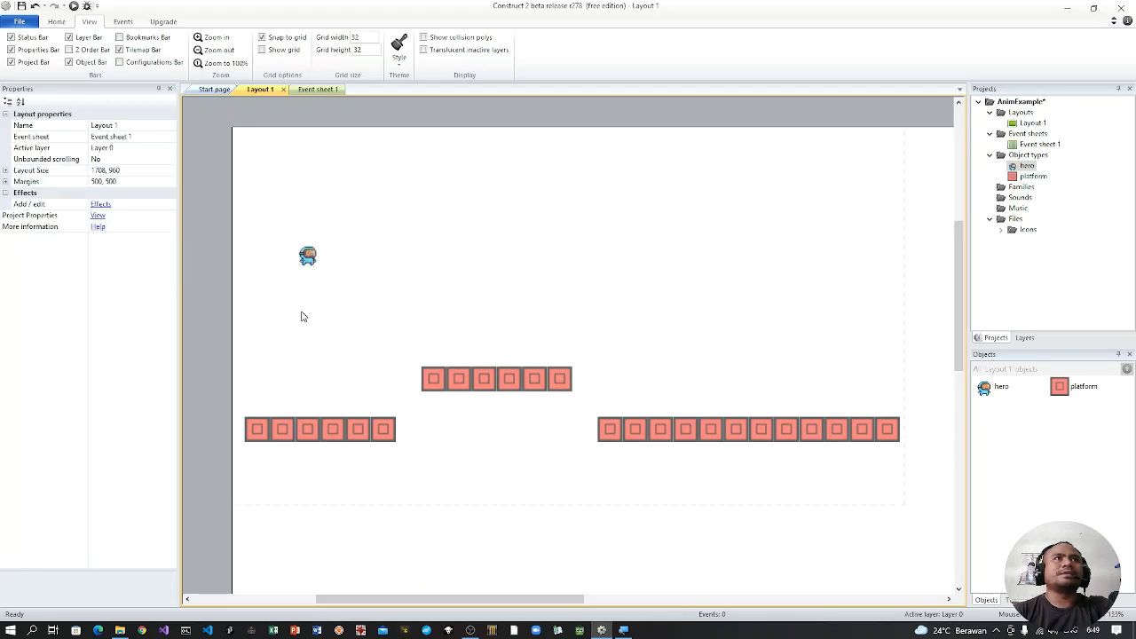
right_click(285, 176)
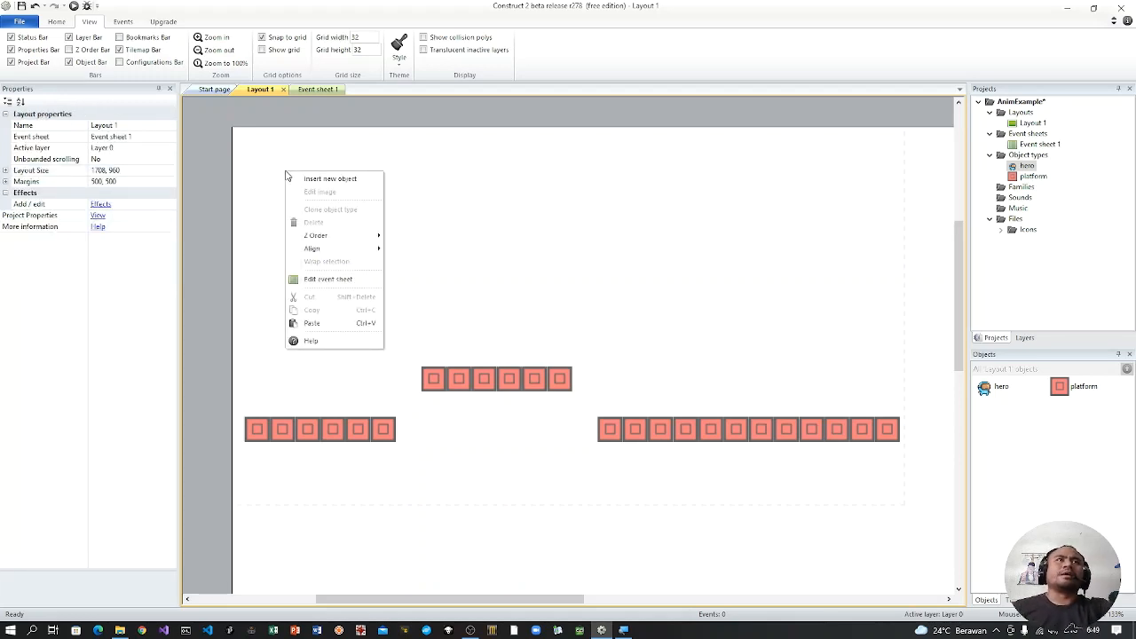
left_click(322, 179)
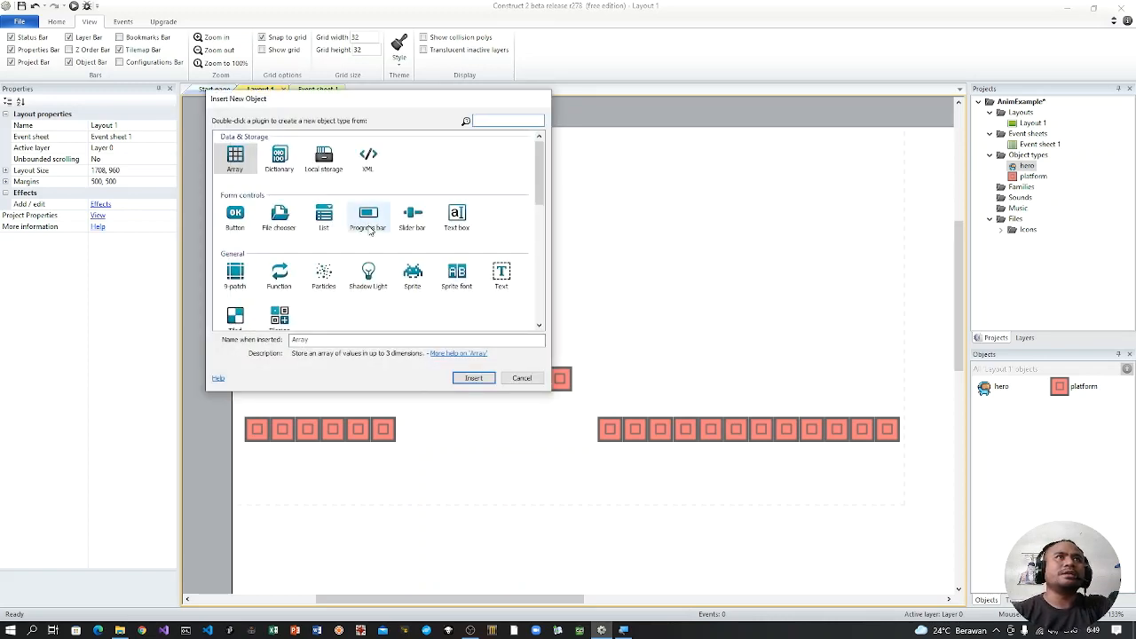
scroll(364, 242, "down", 3)
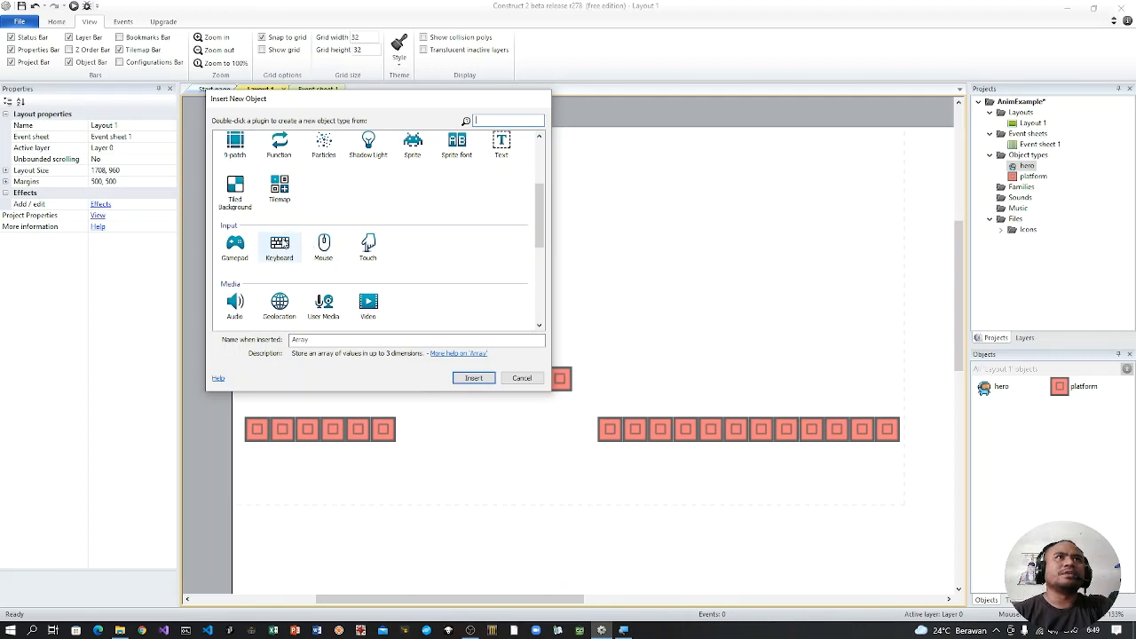
left_click(279, 247)
left_click(474, 378)
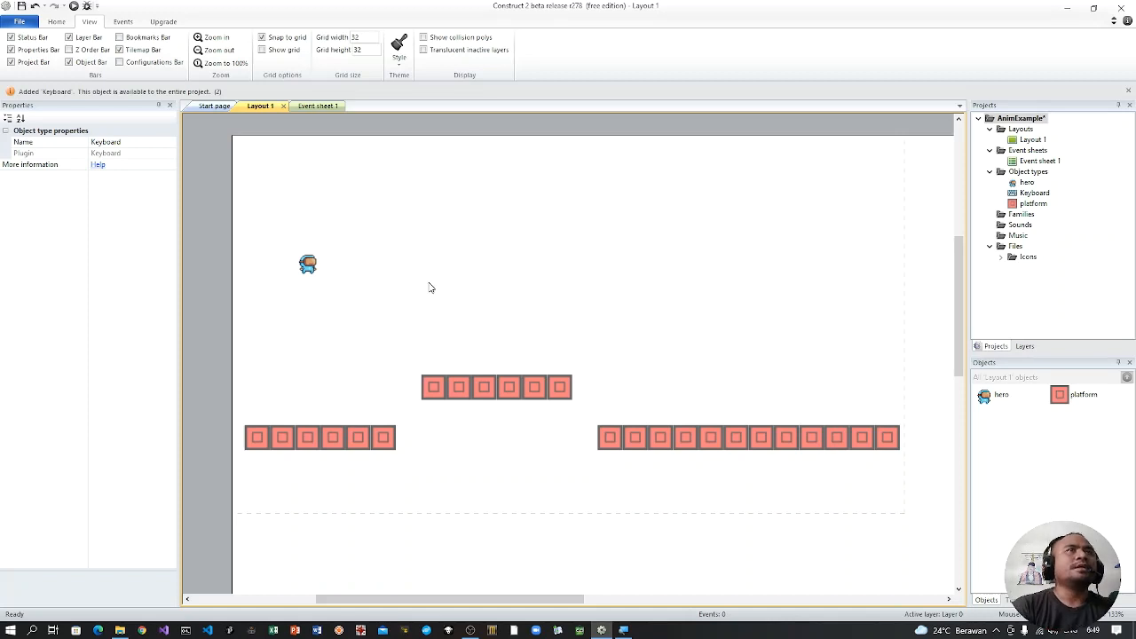
Step: Begin a new event in Event sheet 1 using the Keyboard object's Key is down condition
left_click(309, 105)
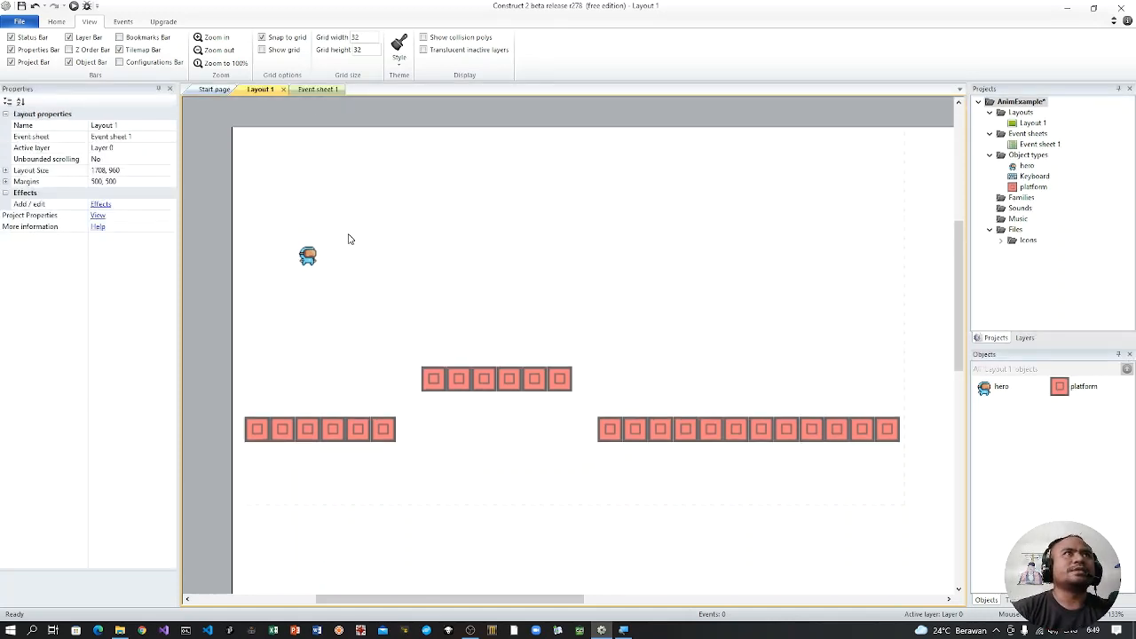
left_click(310, 91)
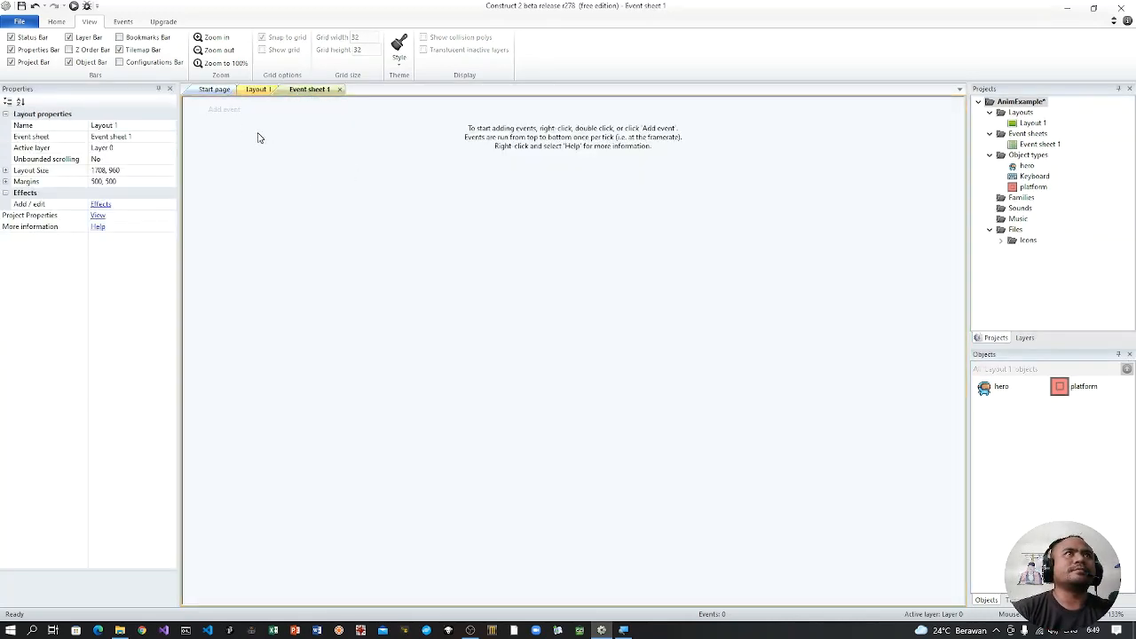
left_click(227, 111)
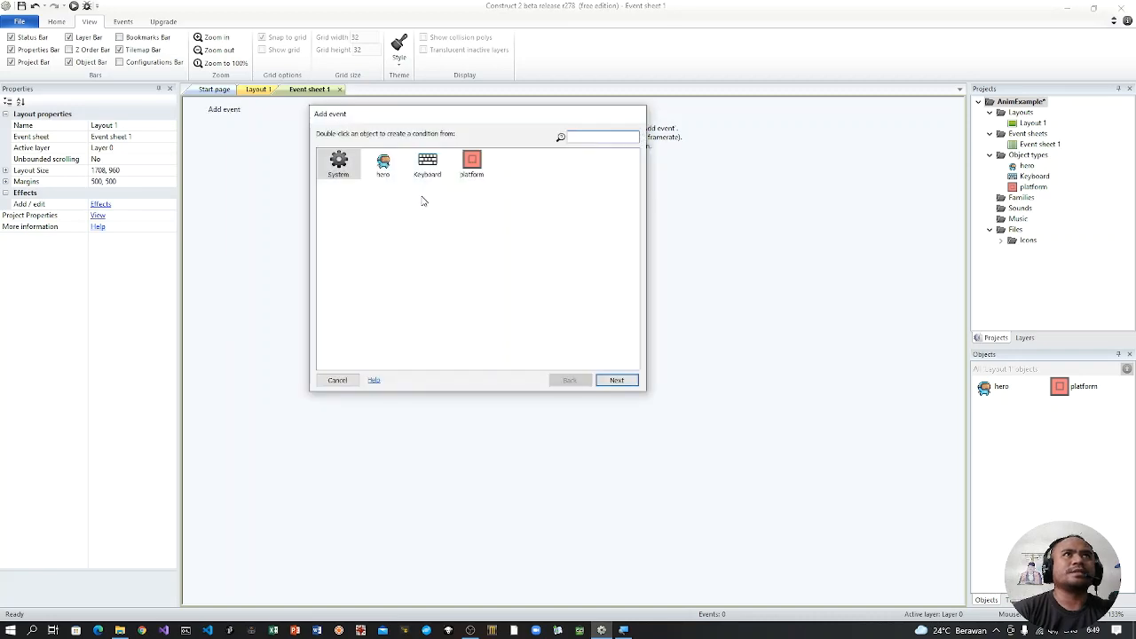
left_click(428, 167)
left_click(619, 381)
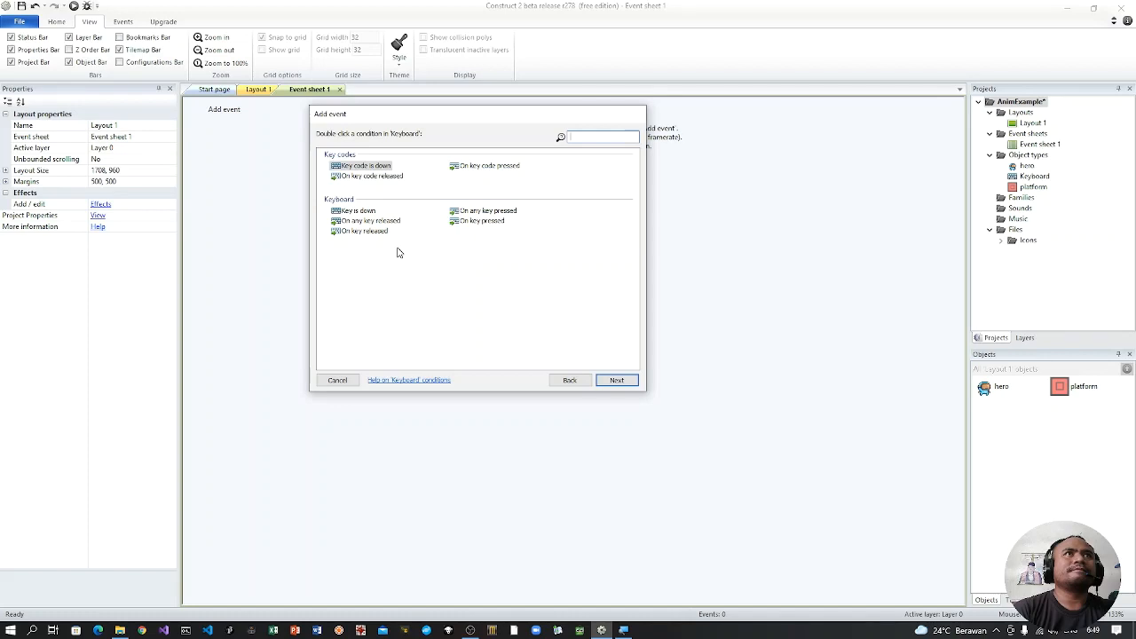
left_click(370, 211)
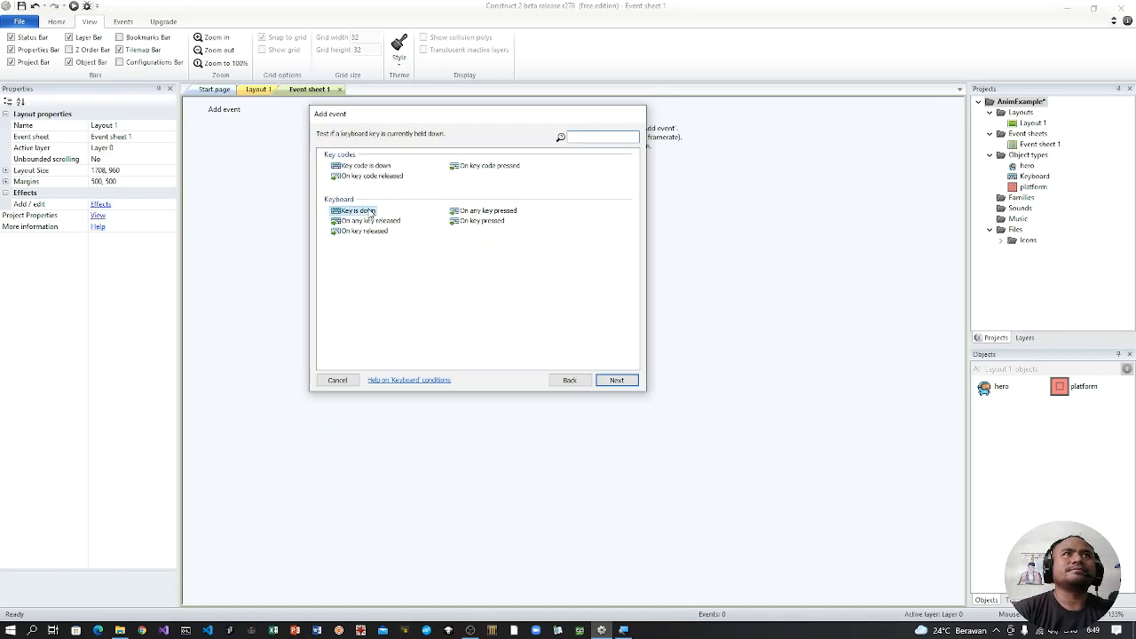
left_click(618, 381)
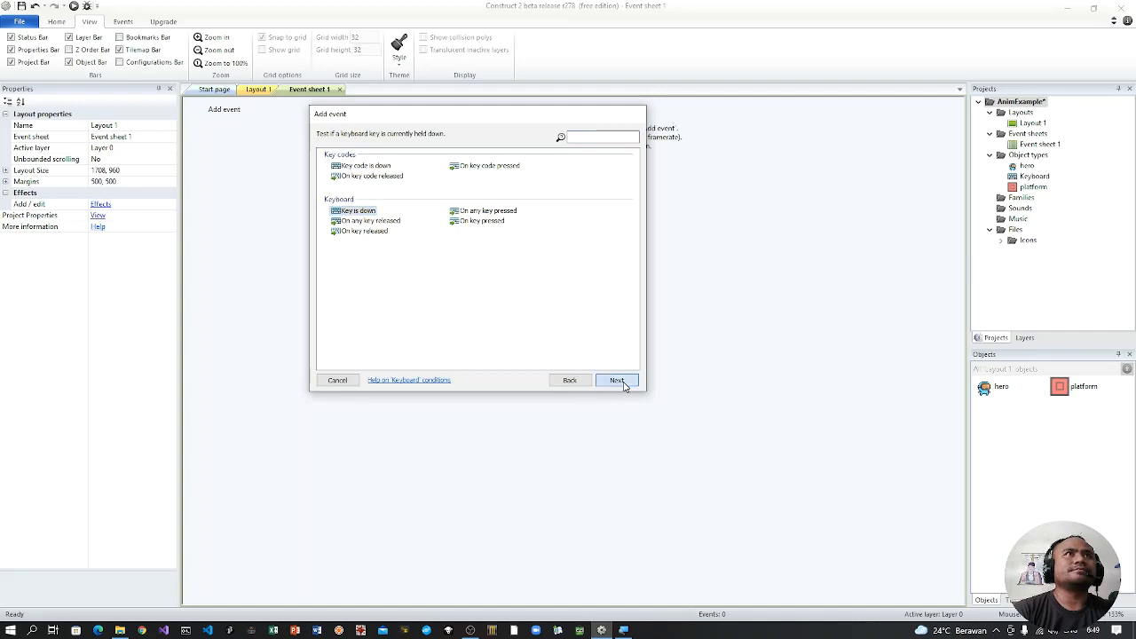
Step: Set the condition's key to Left arrow and finish creating the event
left_click(473, 227)
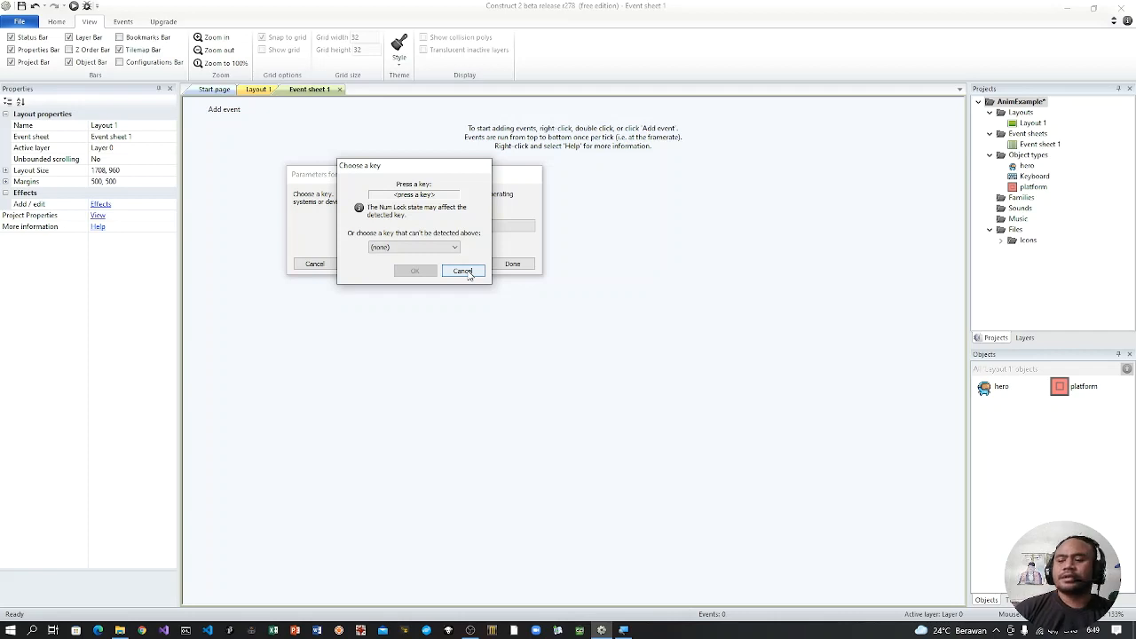
key("Left")
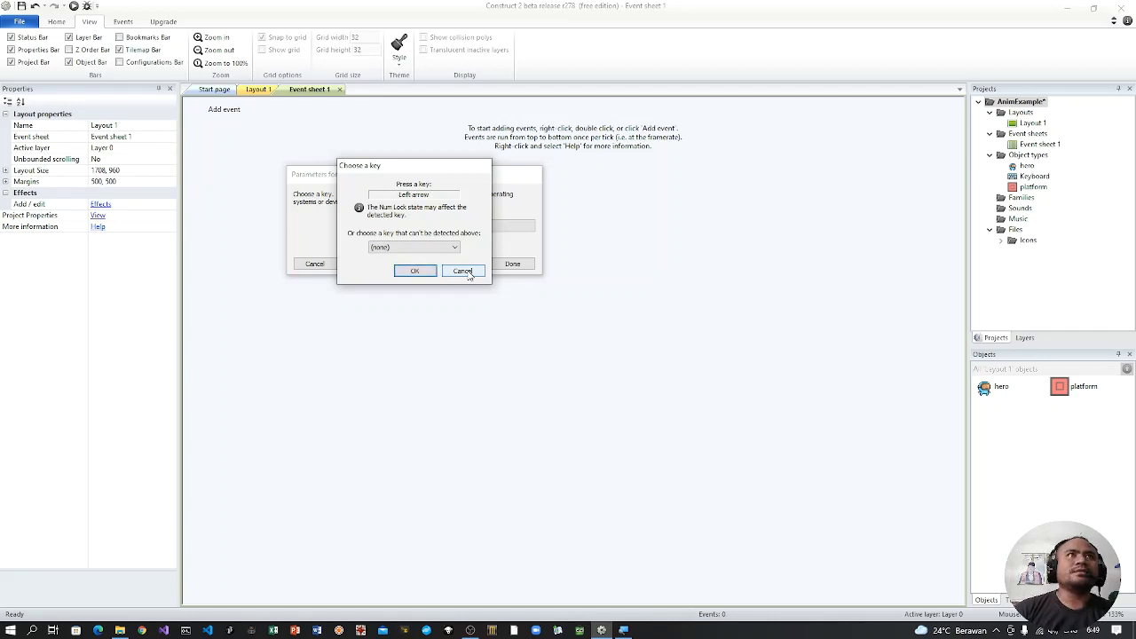
left_click(453, 249)
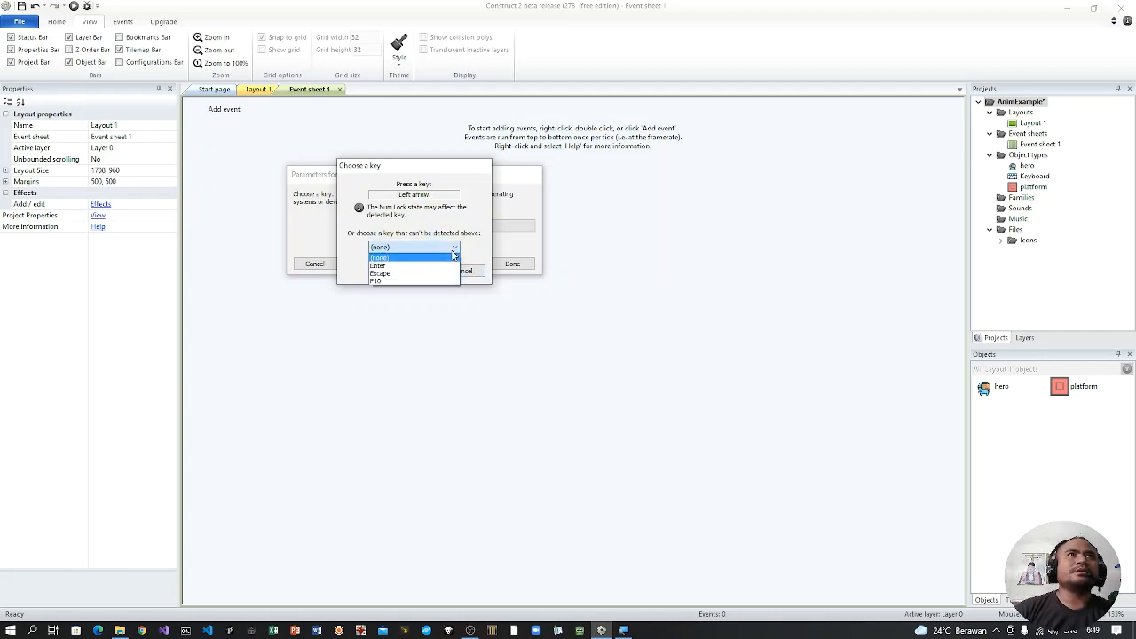
left_click(480, 253)
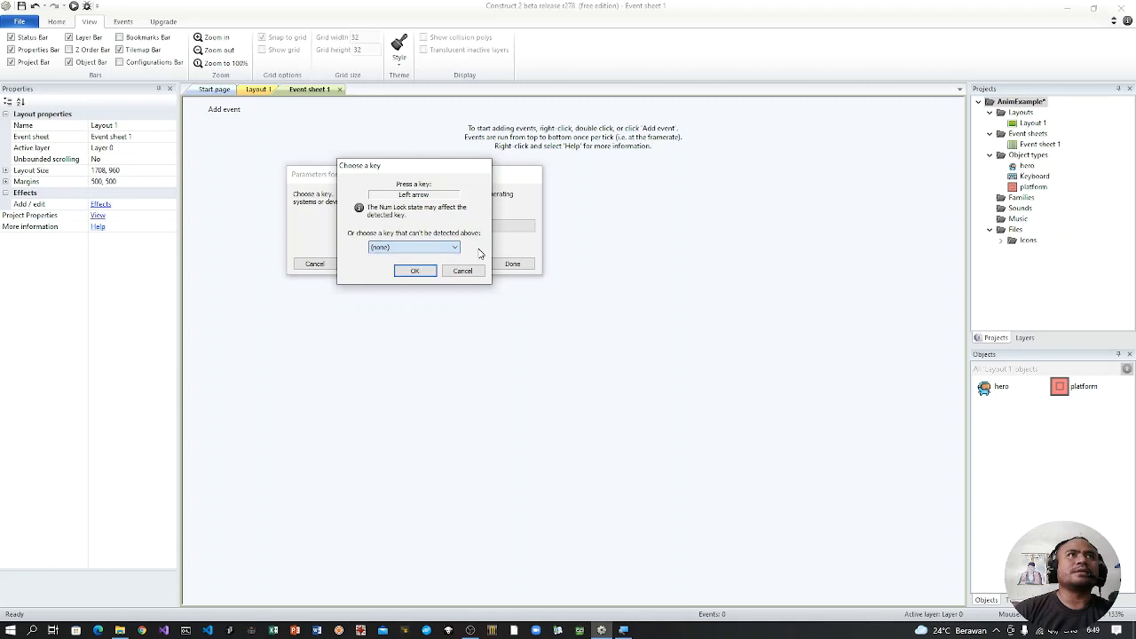
left_click(415, 270)
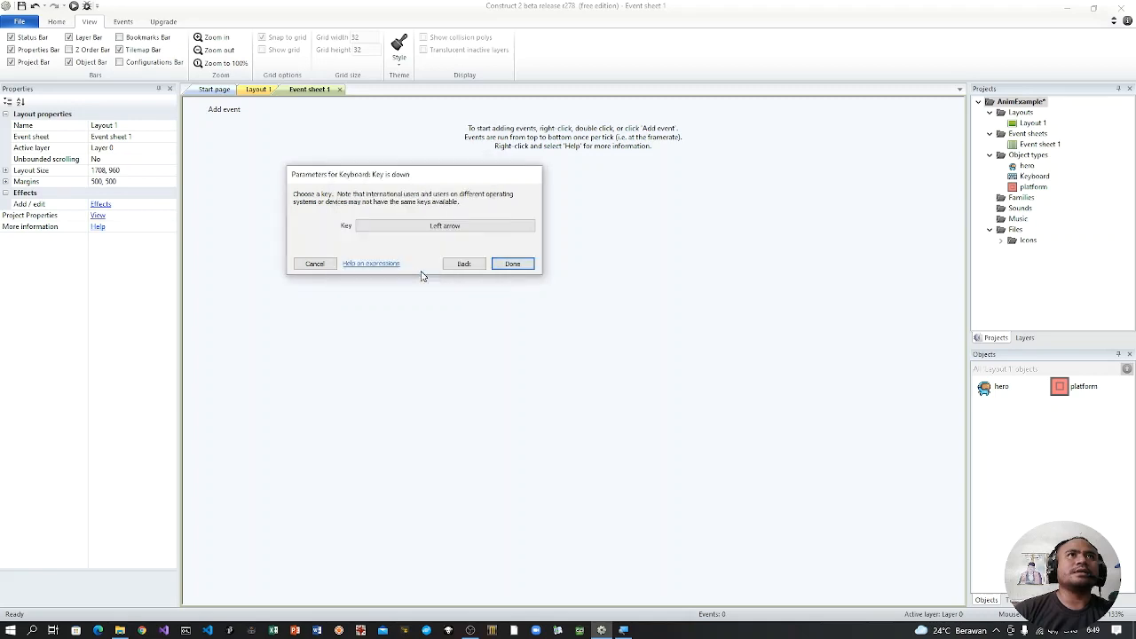
left_click(504, 265)
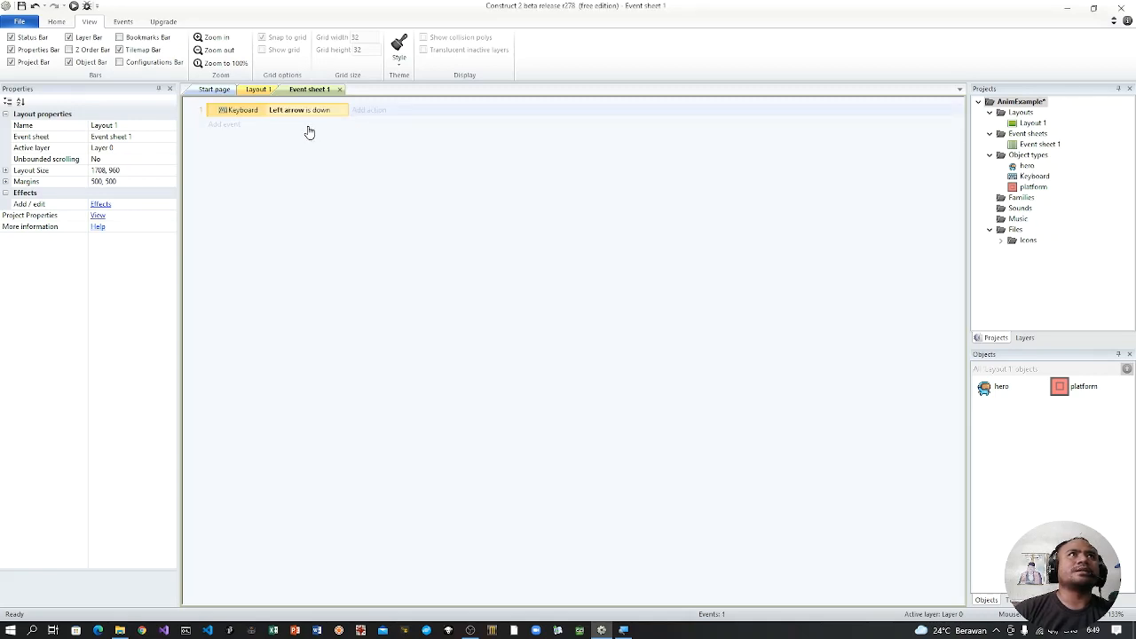
Step: Add a hero Set mirrored action with the state Mirrored to the Left arrow event
left_click(363, 112)
left_click(384, 164)
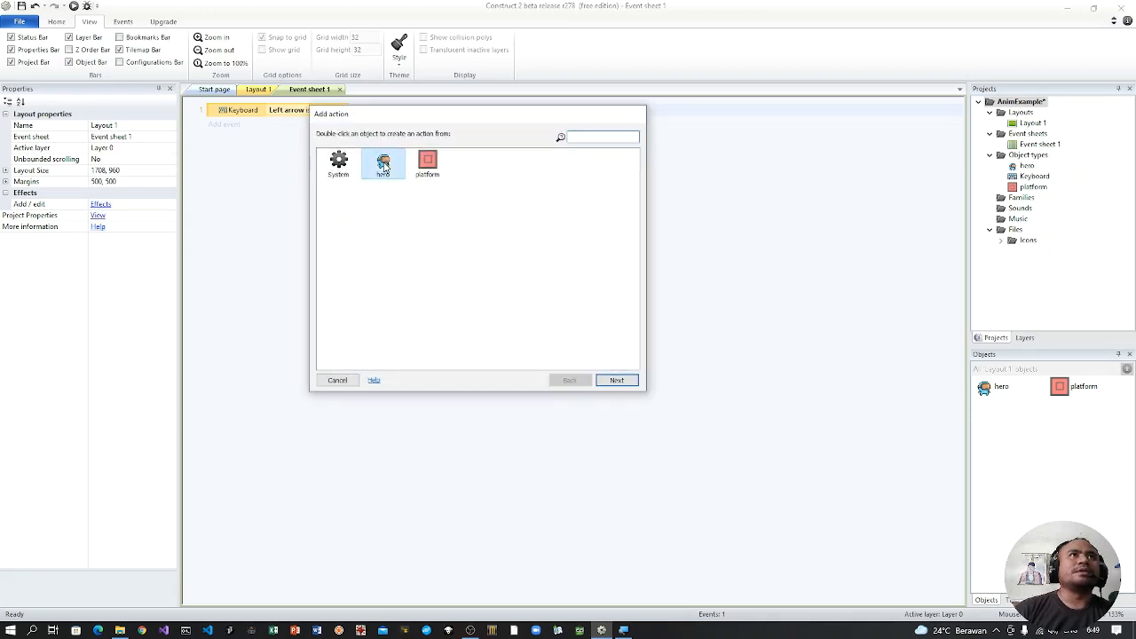
left_click(622, 382)
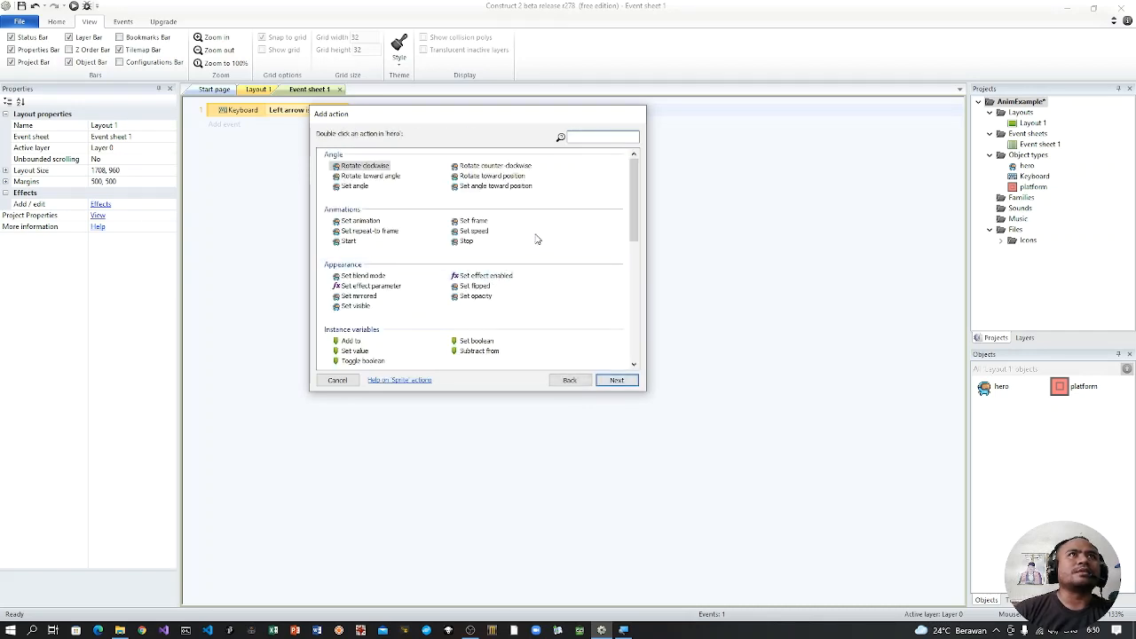
scroll(537, 238, "down", 1)
scroll(537, 238, "down", 2)
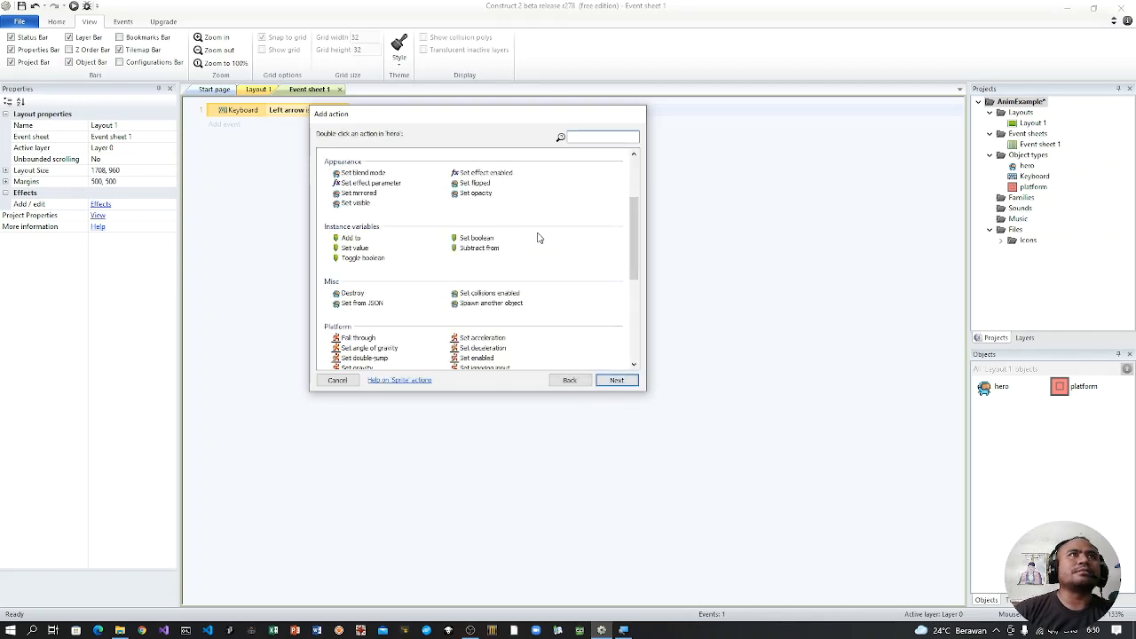
scroll(537, 238, "down", 1)
scroll(537, 238, "up", 3)
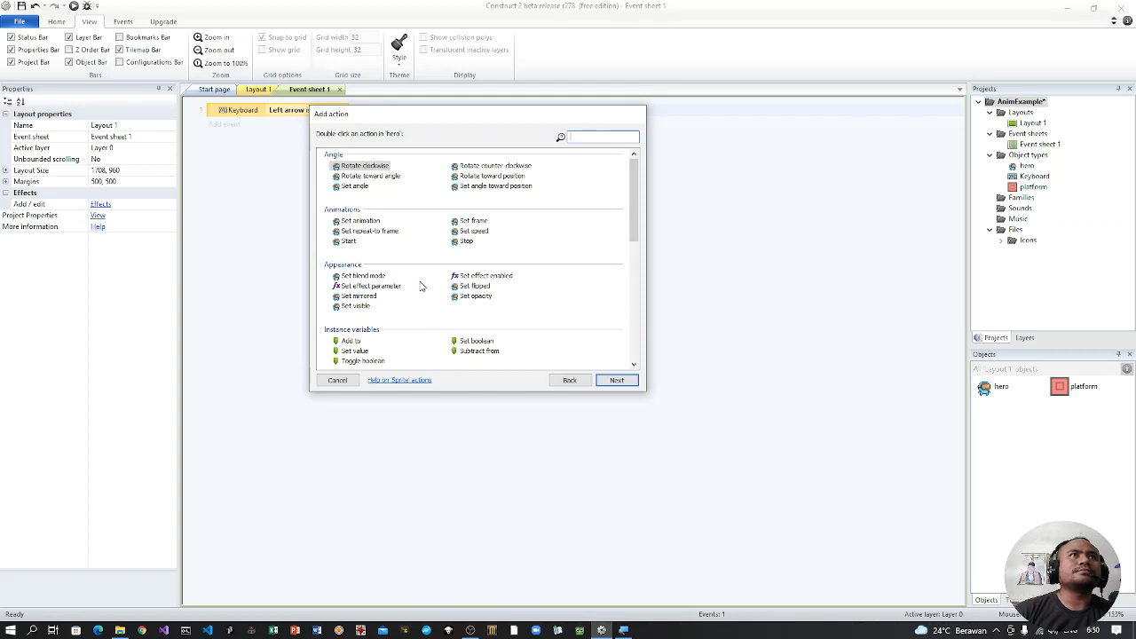
left_click(368, 297)
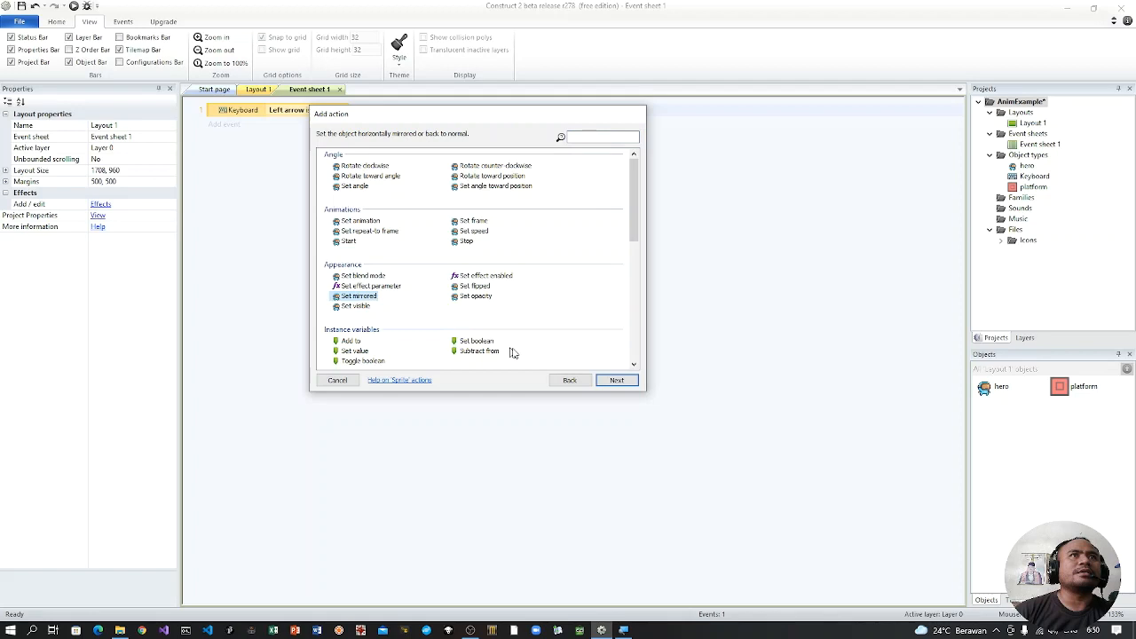
left_click(614, 379)
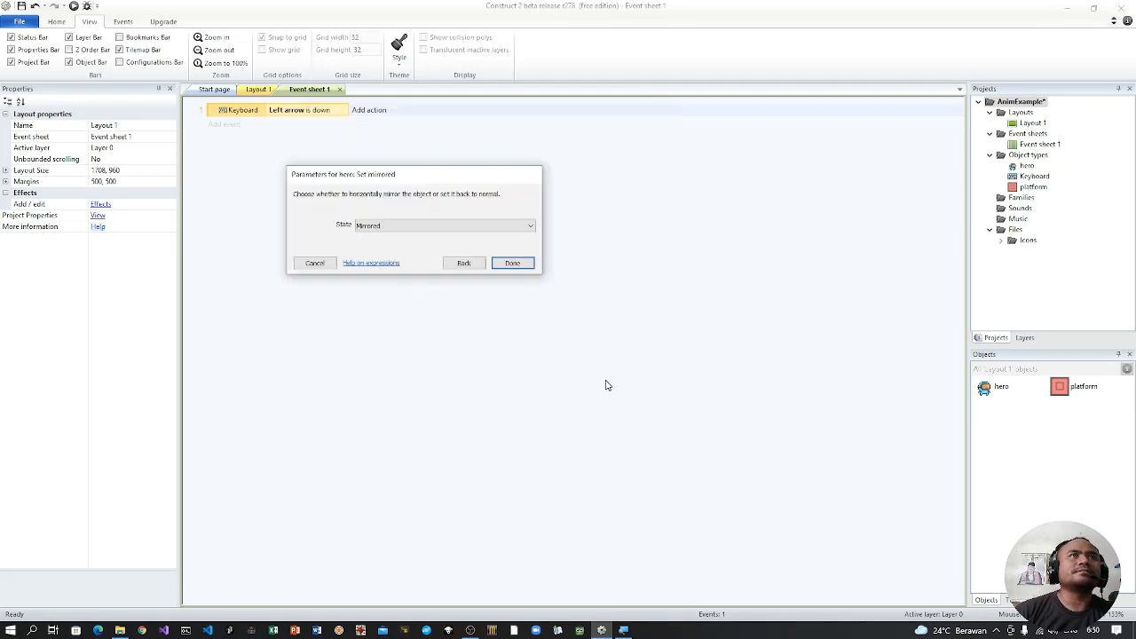
left_click(518, 266)
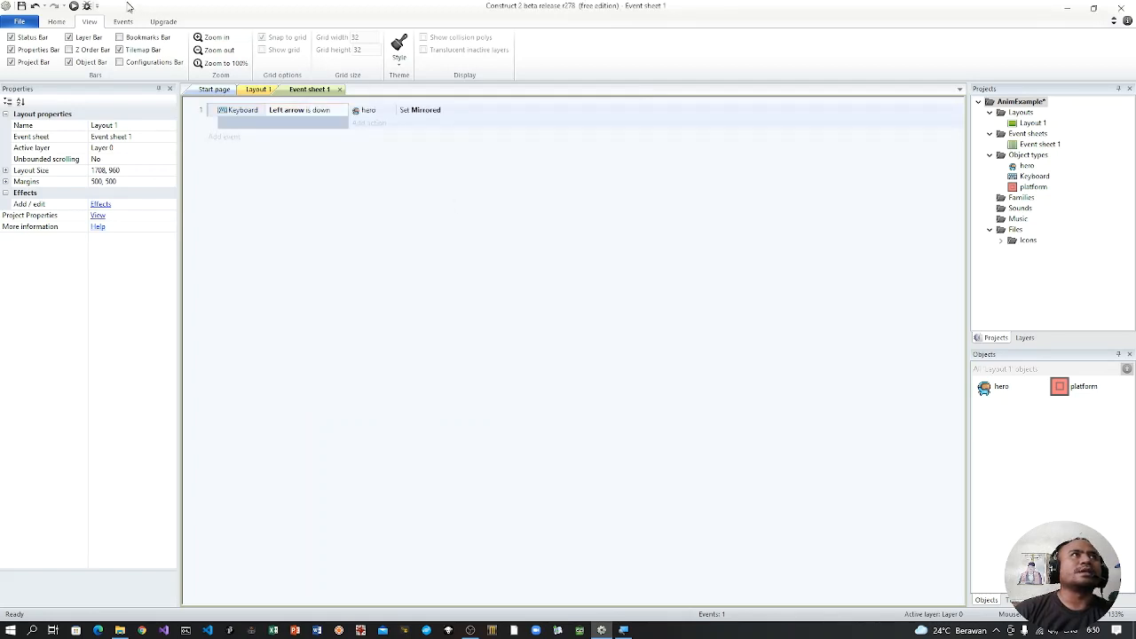
Step: Run the layout preview, test the hero's jumping and movement, and return to the event sheet
left_click(74, 7)
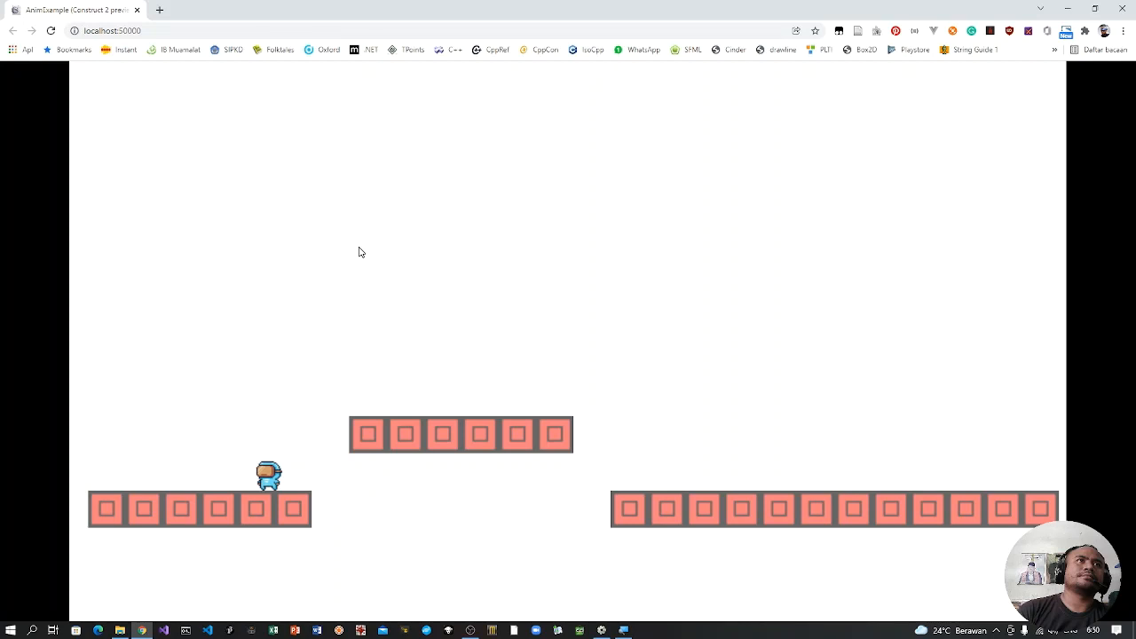
key("Up")
key("Right")
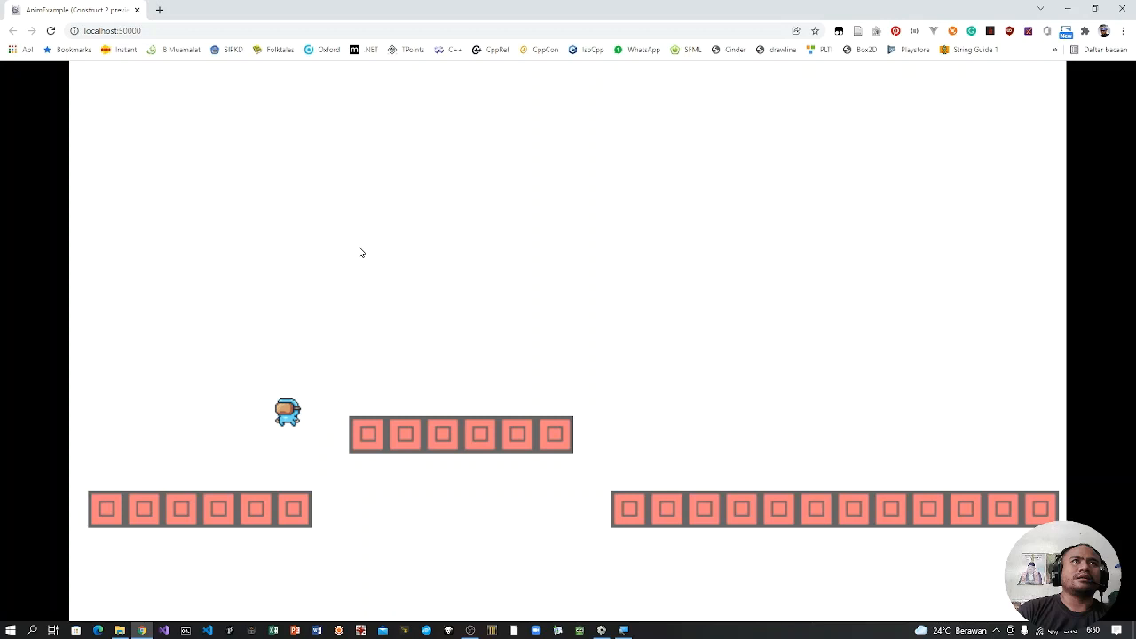
key("alt+Tab")
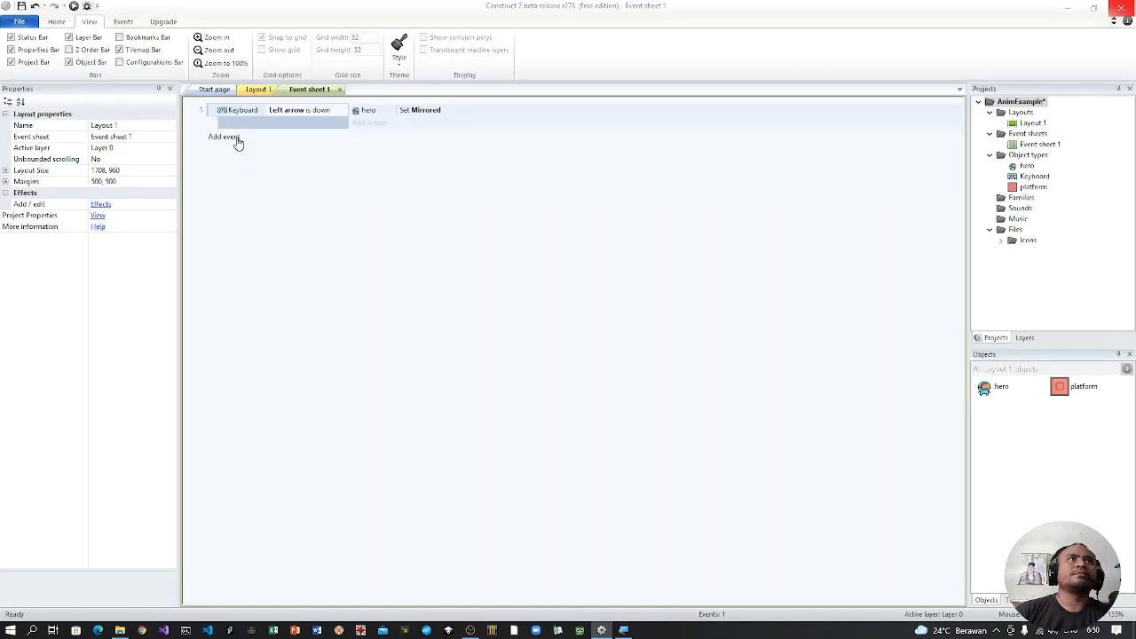
Step: Add a second event with the Keyboard condition Key is down, using the Right arrow key
left_click(236, 140)
double_click(423, 162)
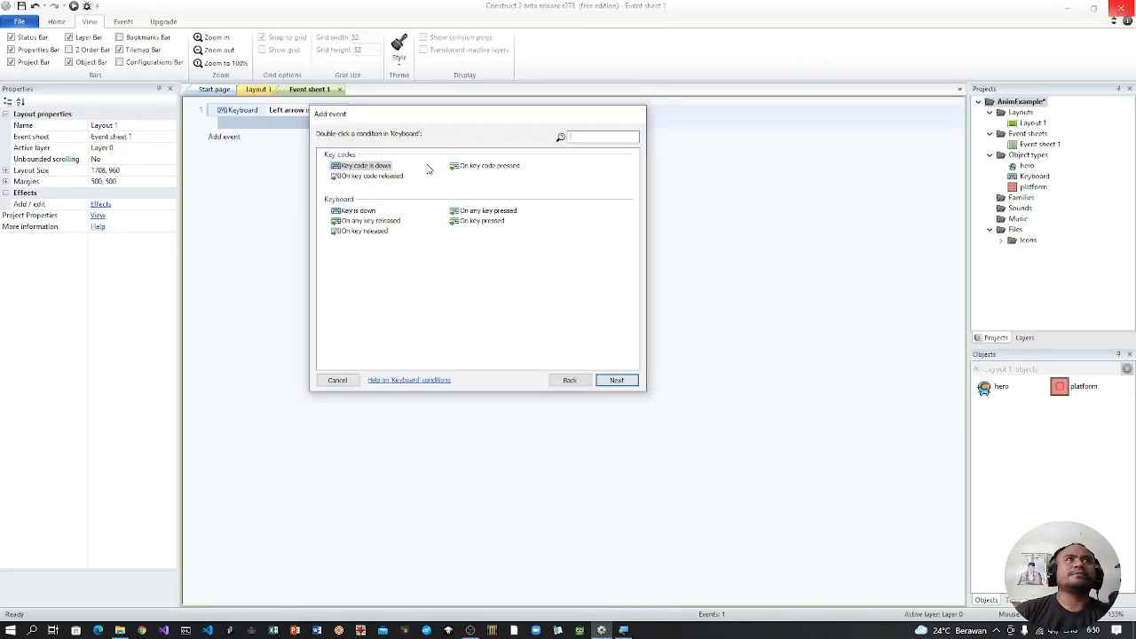
double_click(362, 212)
left_click(444, 224)
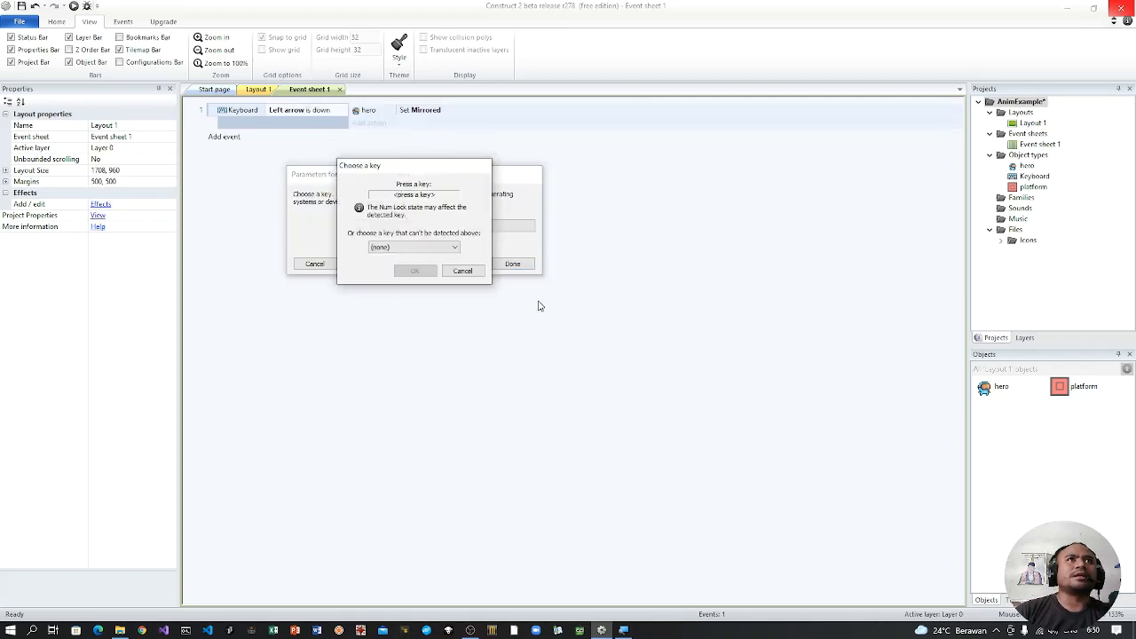
key("Right")
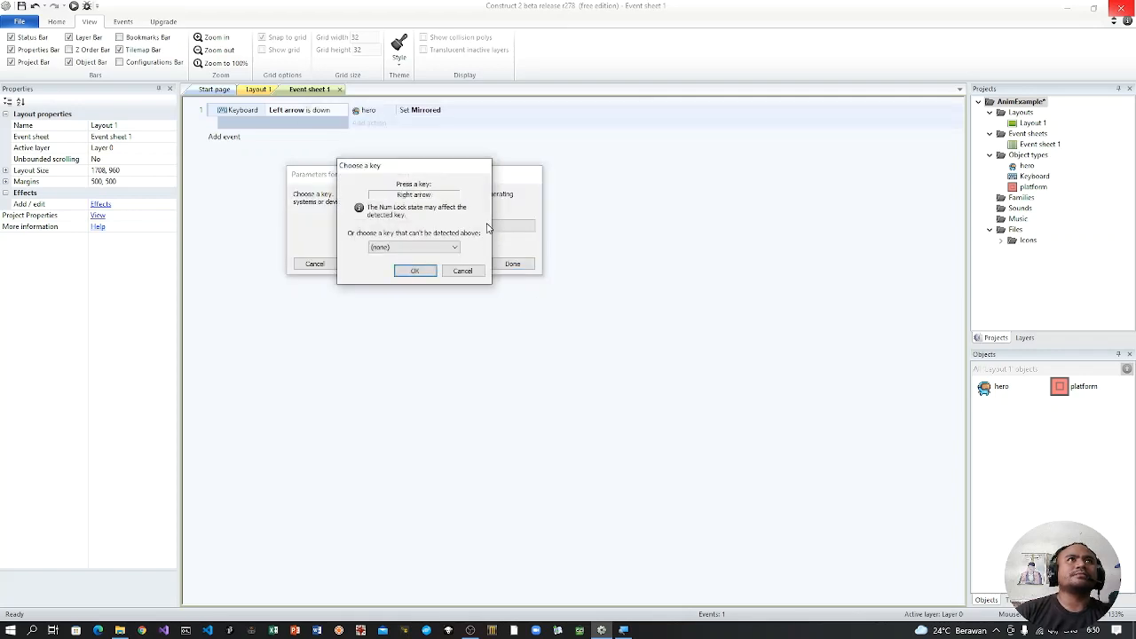
left_click(415, 270)
left_click(514, 263)
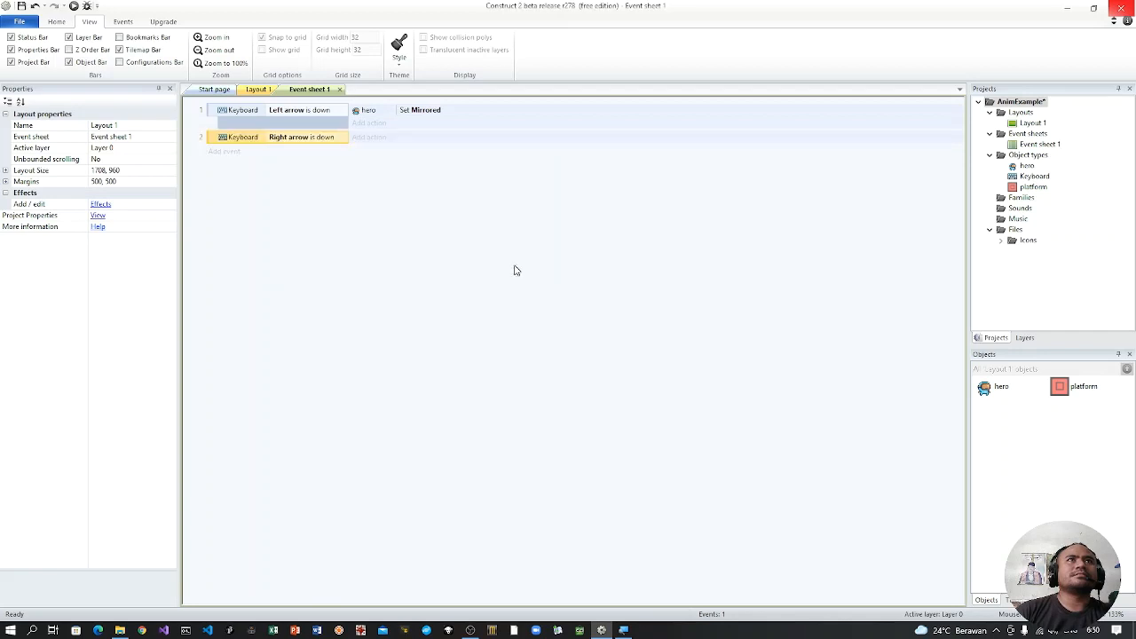
Step: Add a hero Set mirrored action with the state Not mirrored to the Right arrow event
left_click(373, 139)
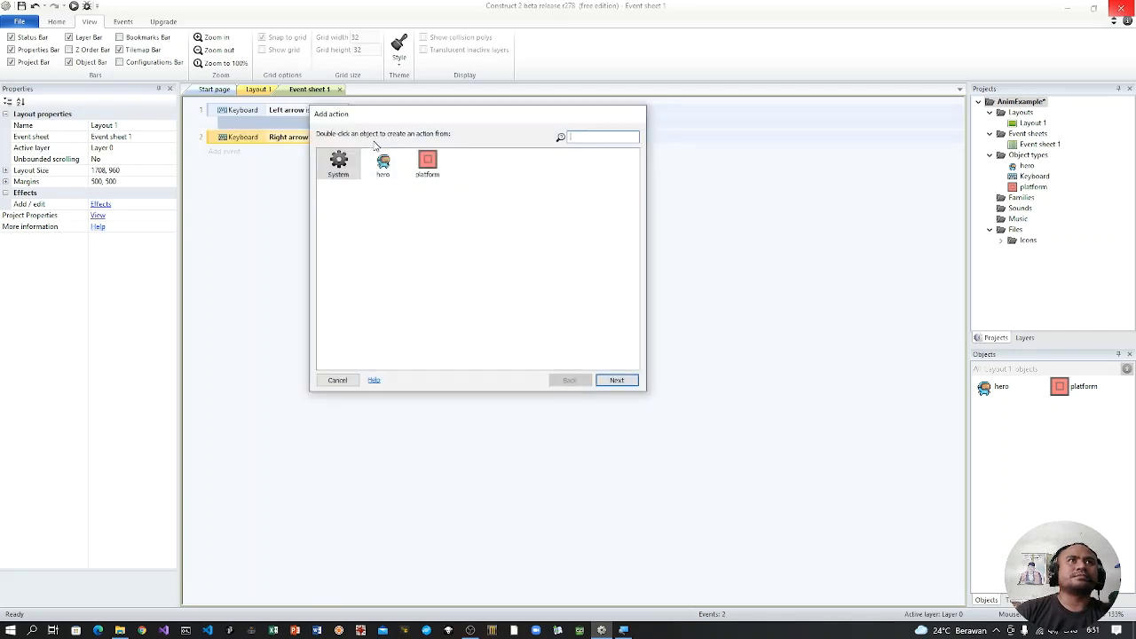
double_click(384, 161)
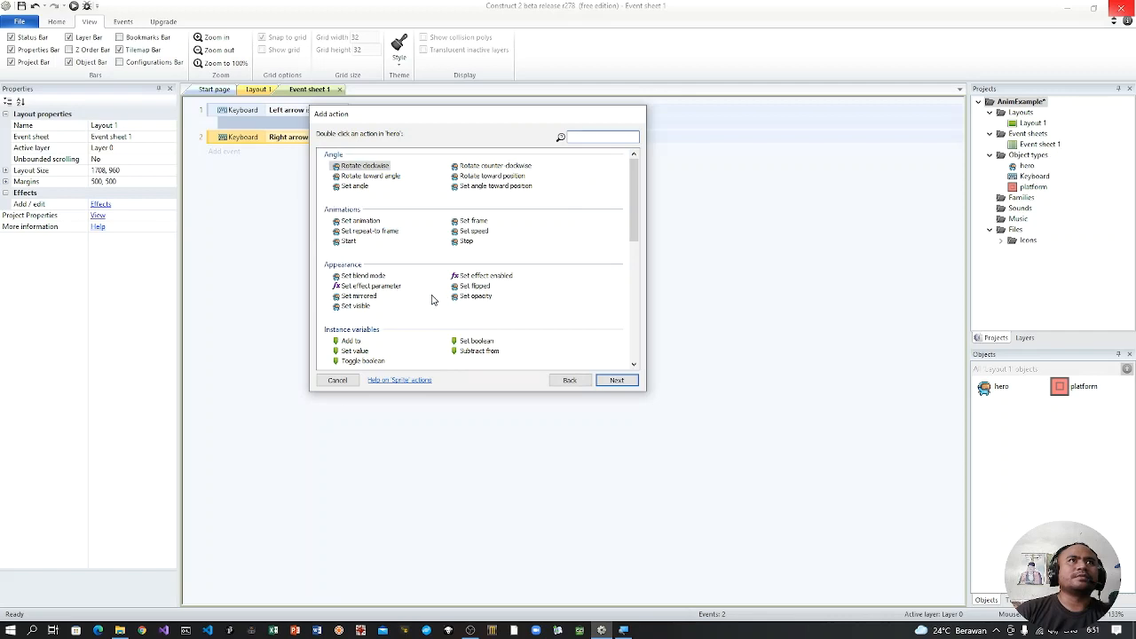
left_click(360, 296)
left_click(614, 380)
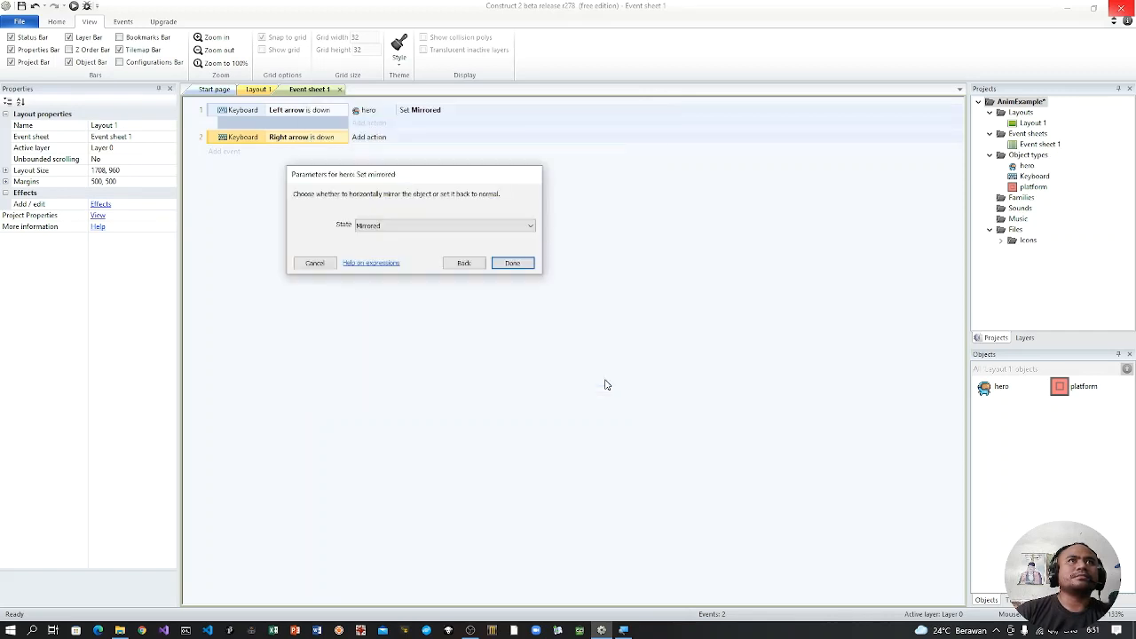
left_click(520, 227)
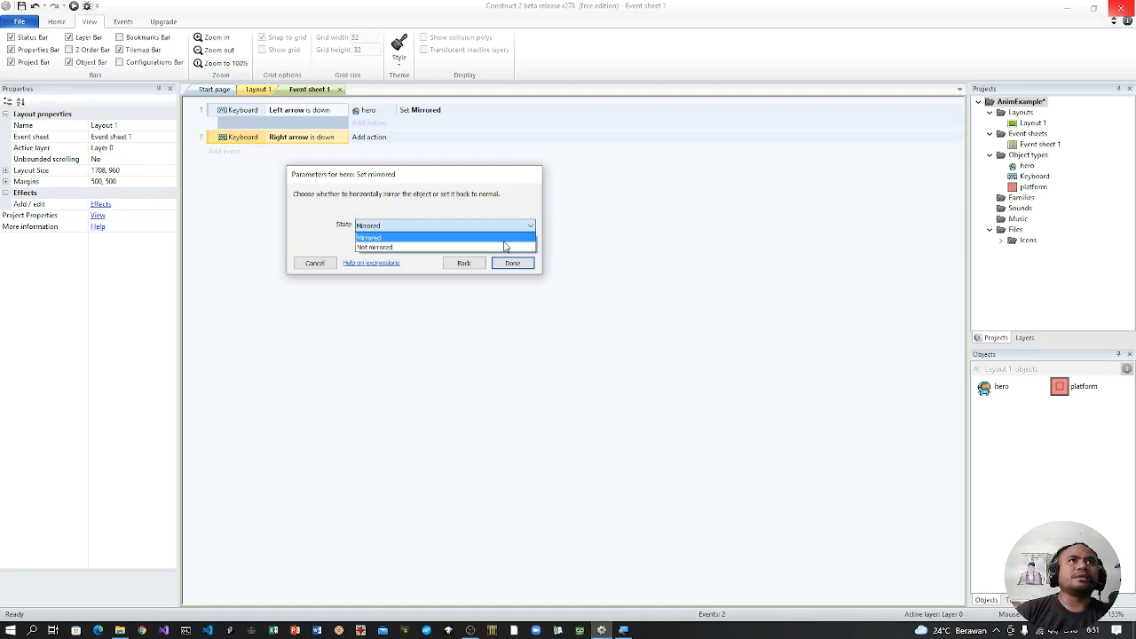
left_click(502, 246)
left_click(513, 263)
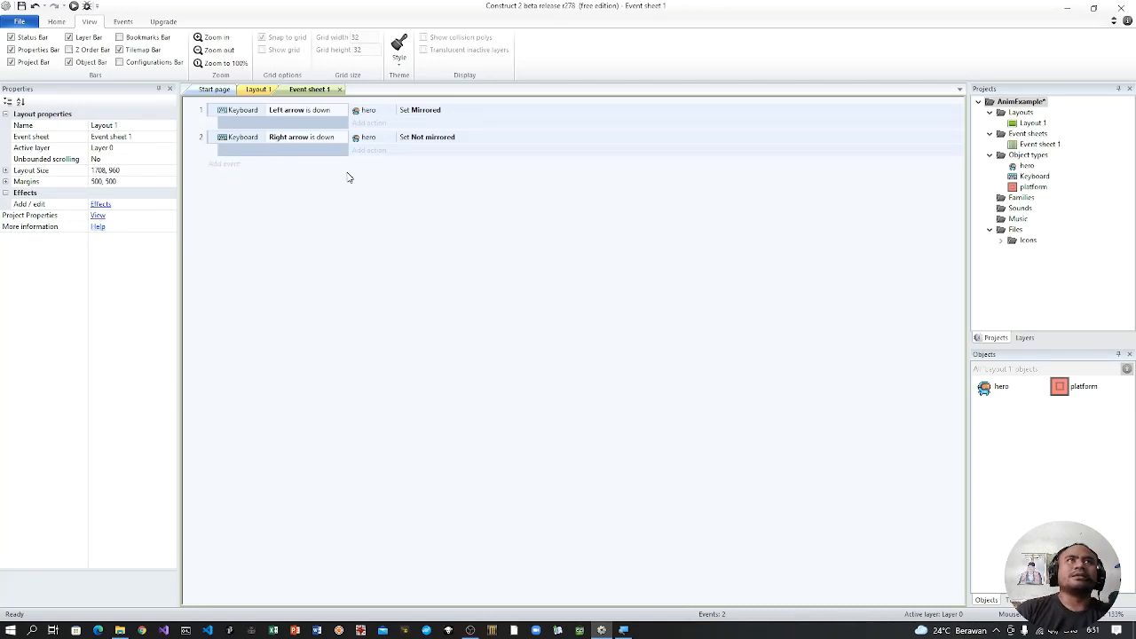
Step: Run the layout preview, test the hero's movement and facing direction across the platforms, and close the preview
left_click(74, 7)
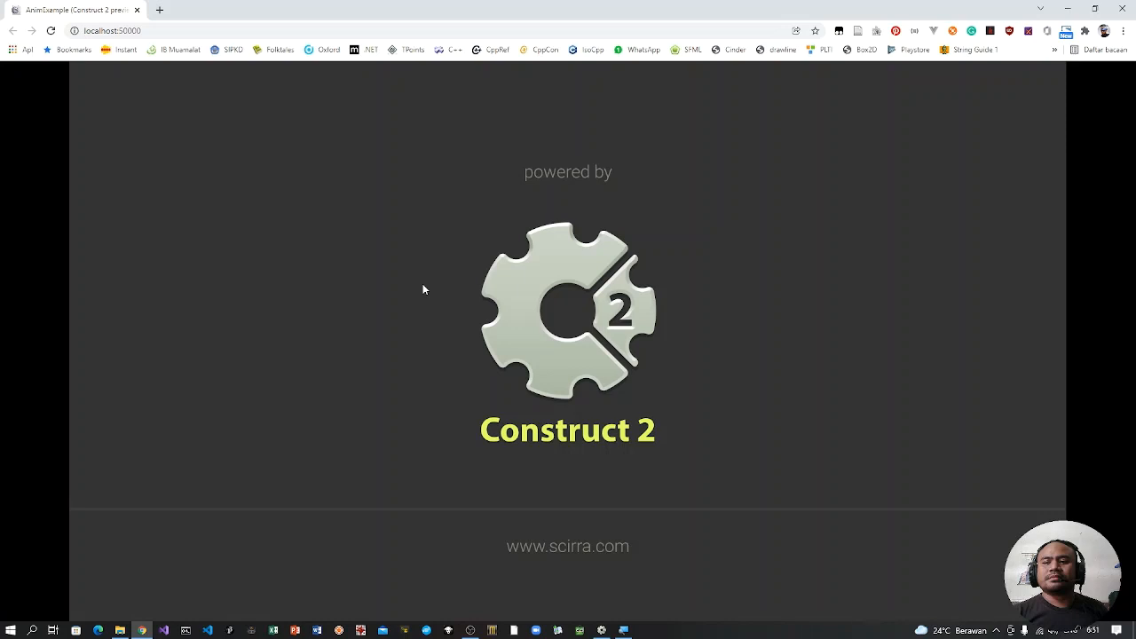
key("alt+Tab")
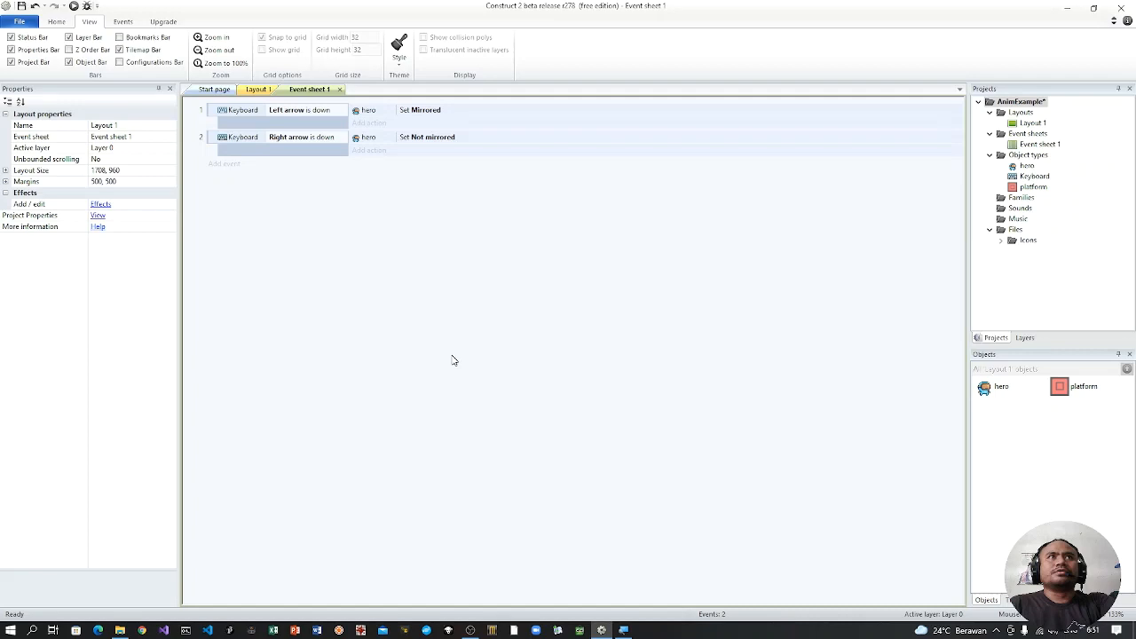
key("F5")
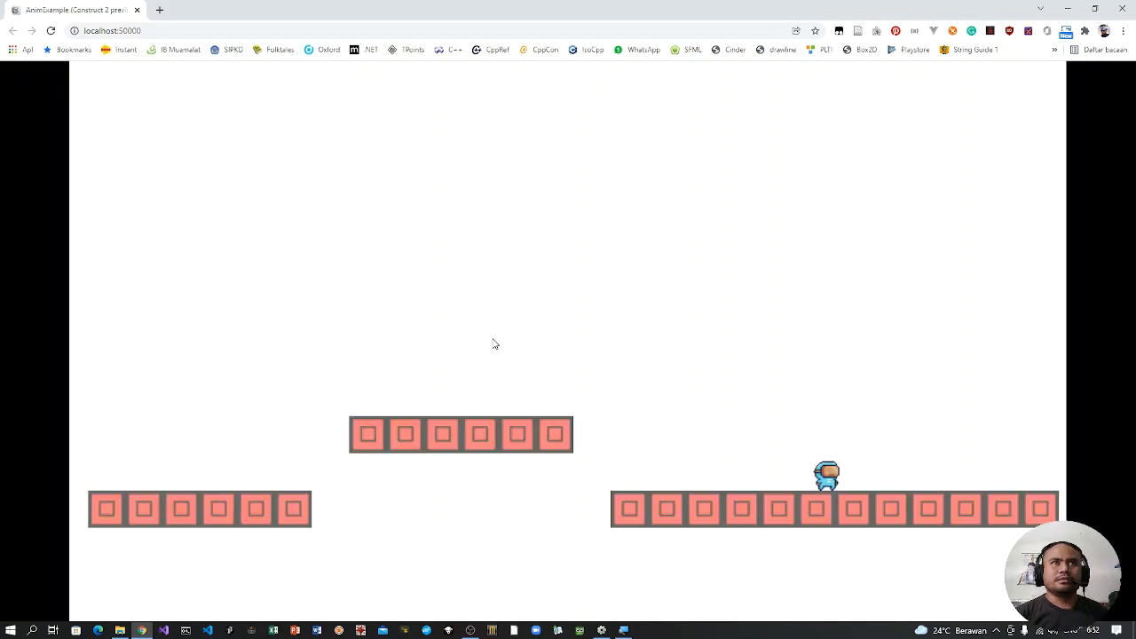
key("Right")
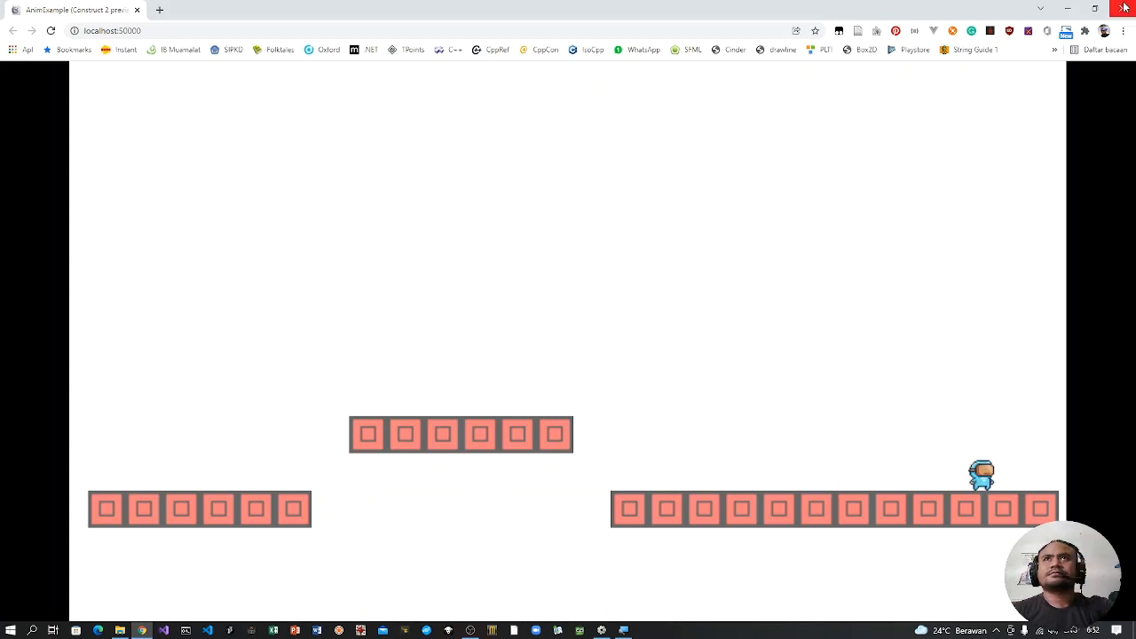
left_click(1124, 7)
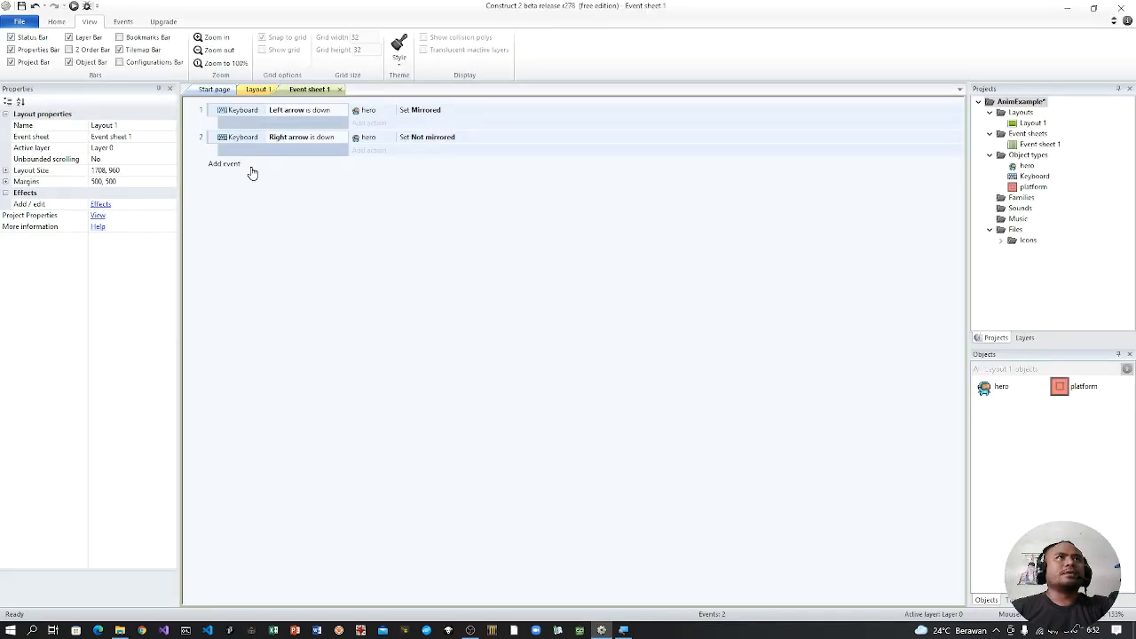
Step: Open the hero sprite's animations from Layout 1 and add a new animation named jump
left_click(224, 164)
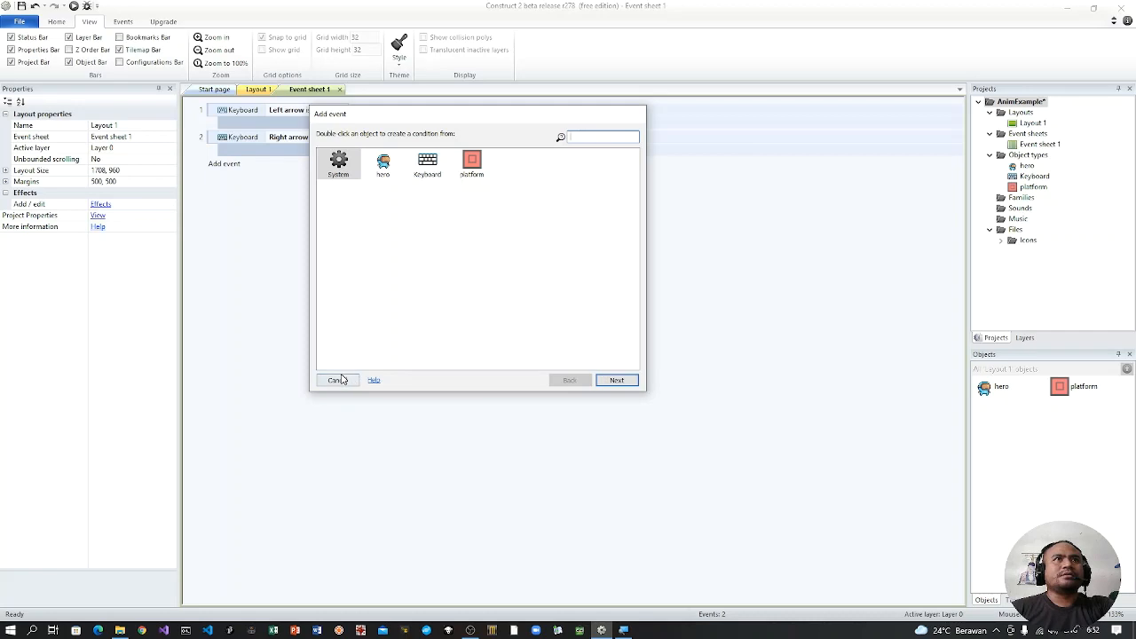
left_click(342, 380)
left_click(259, 93)
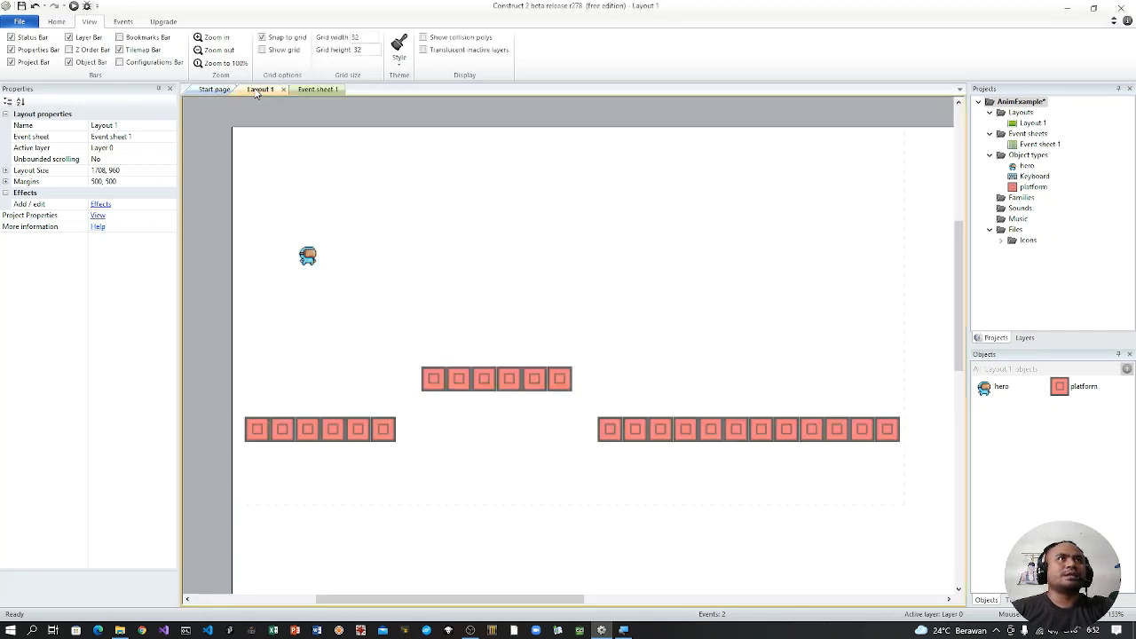
left_click(318, 261)
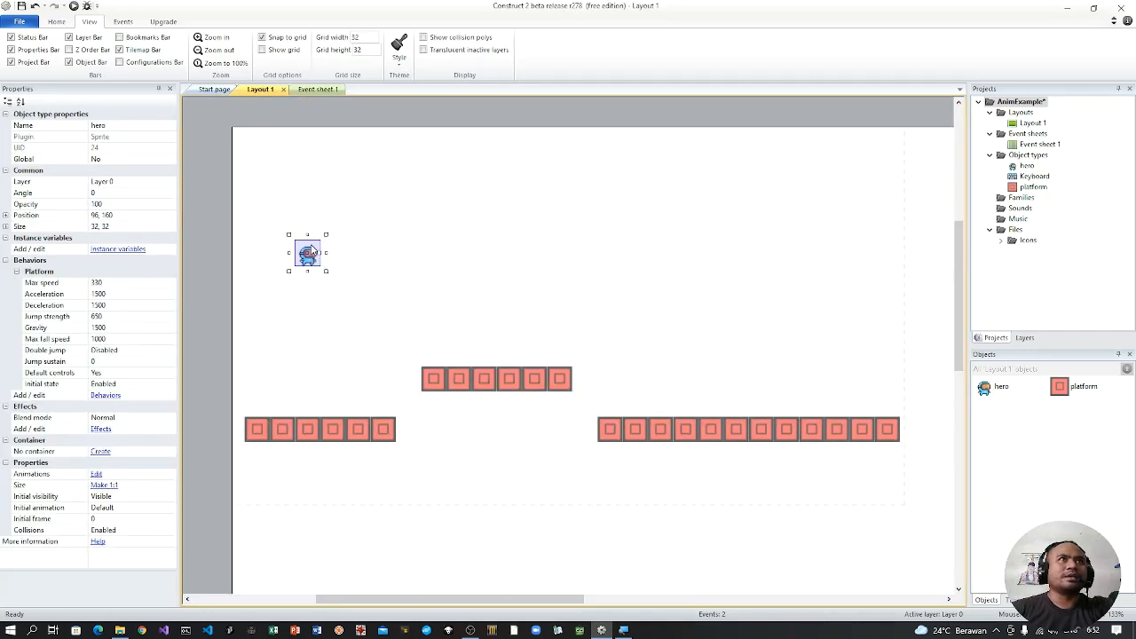
double_click(310, 252)
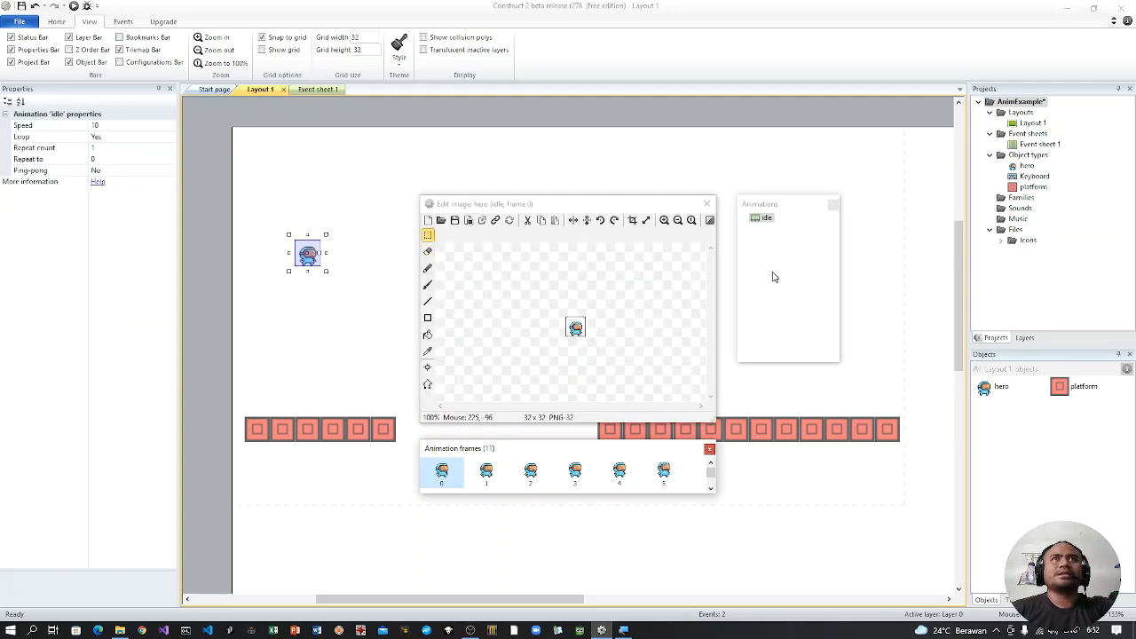
left_click(773, 275)
right_click(754, 262)
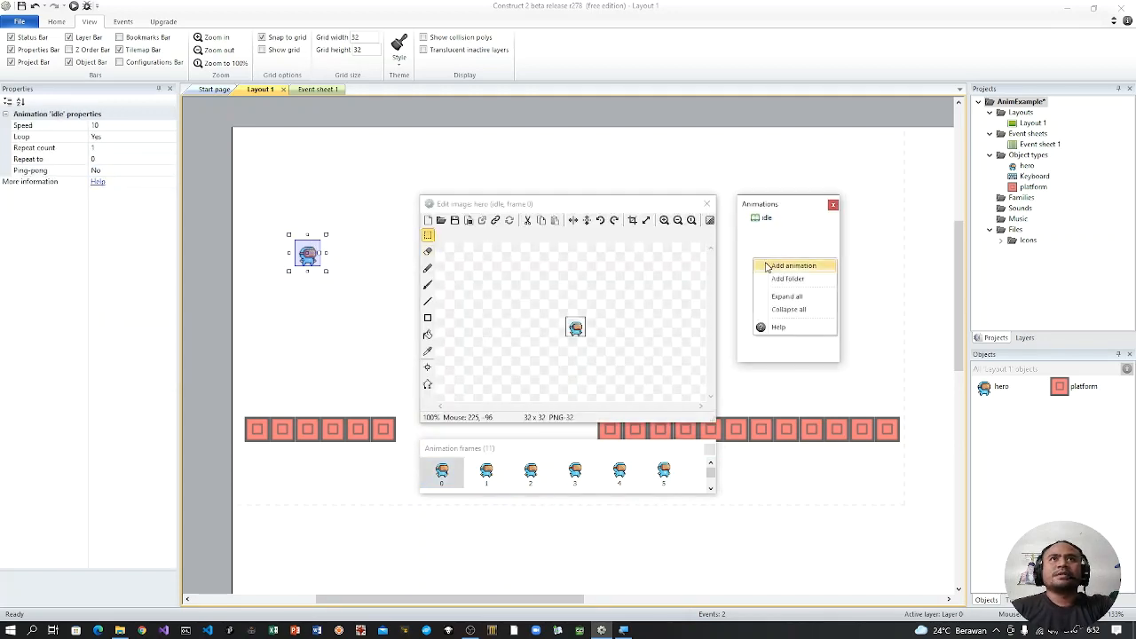
left_click(764, 265)
type("jump")
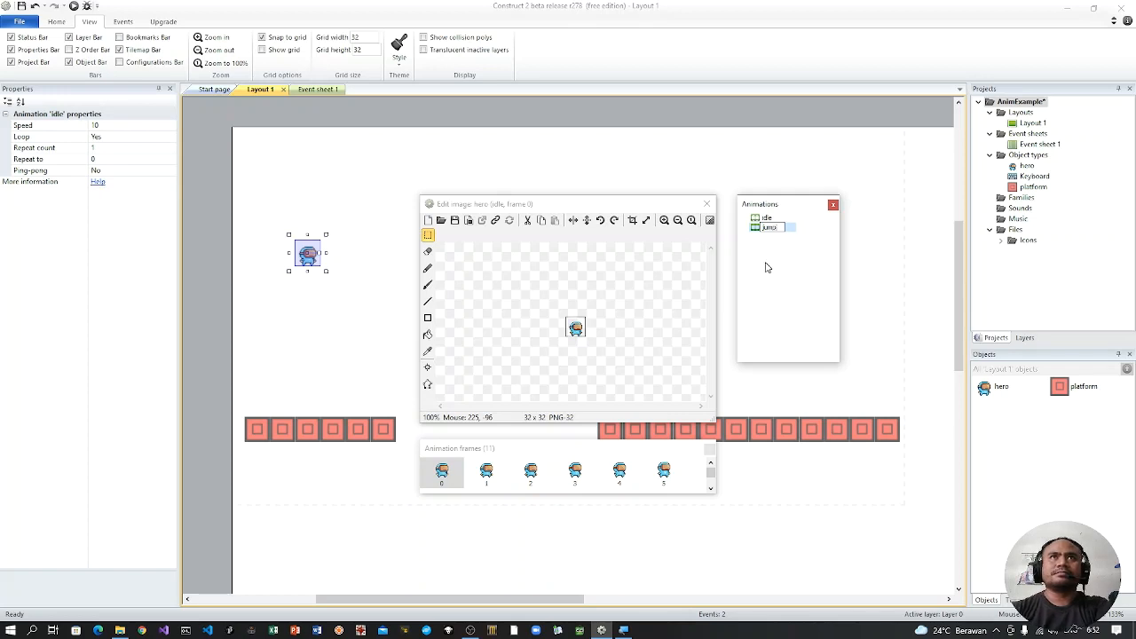
key("Return")
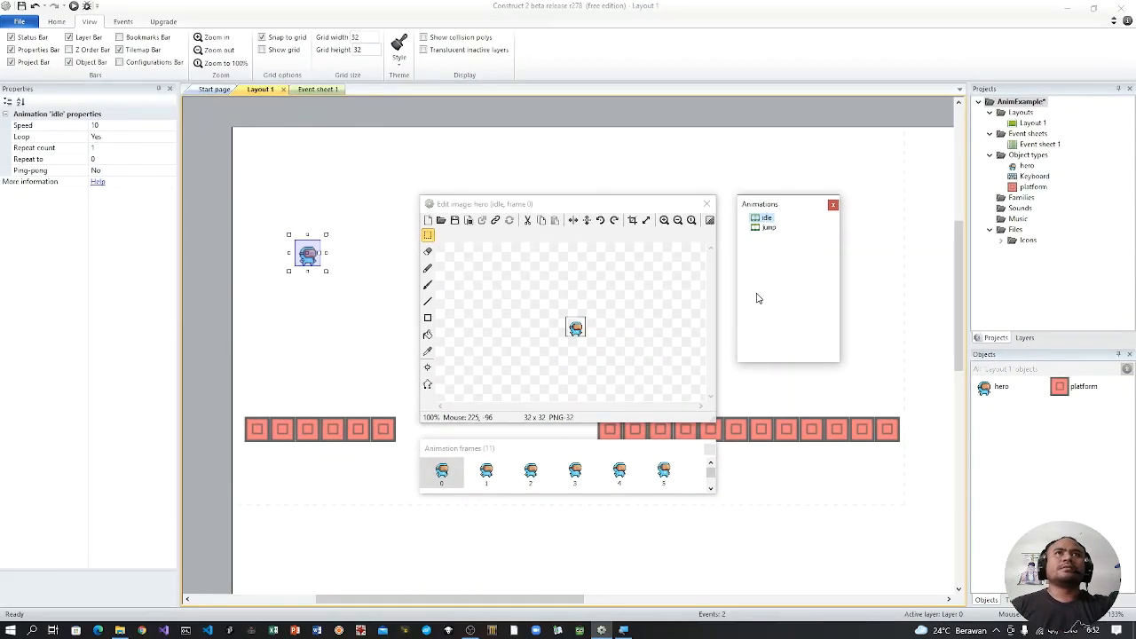
Step: Import Jump (32x32) into the jump animation as a sprite strip with 1 horizontal and 1 vertical cell, and delete the empty frame 0
left_click(767, 227)
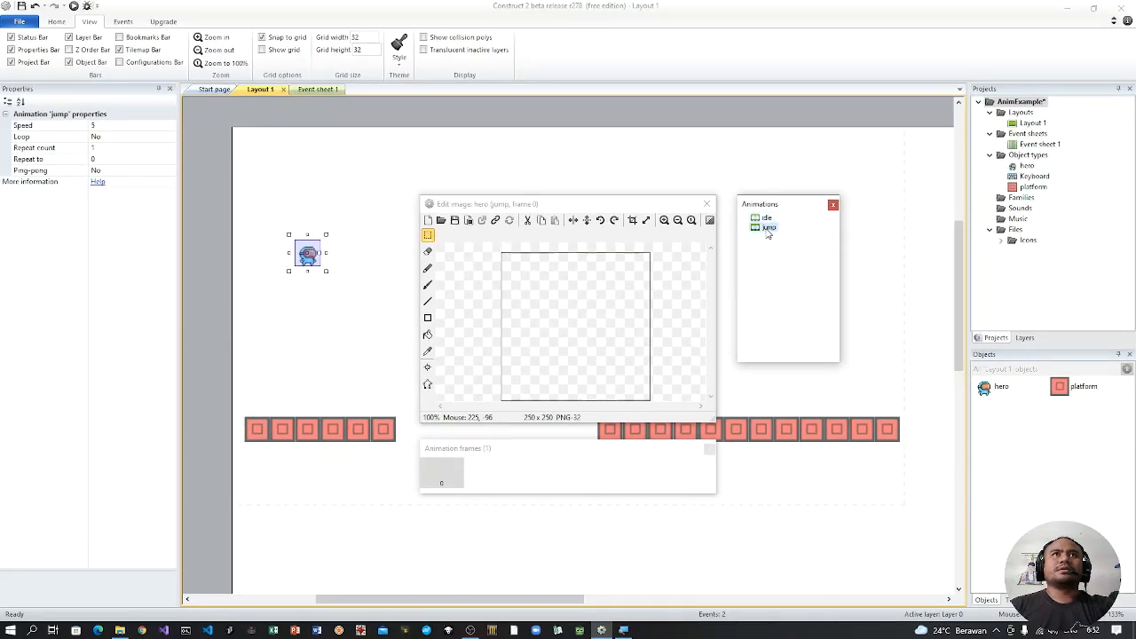
right_click(508, 481)
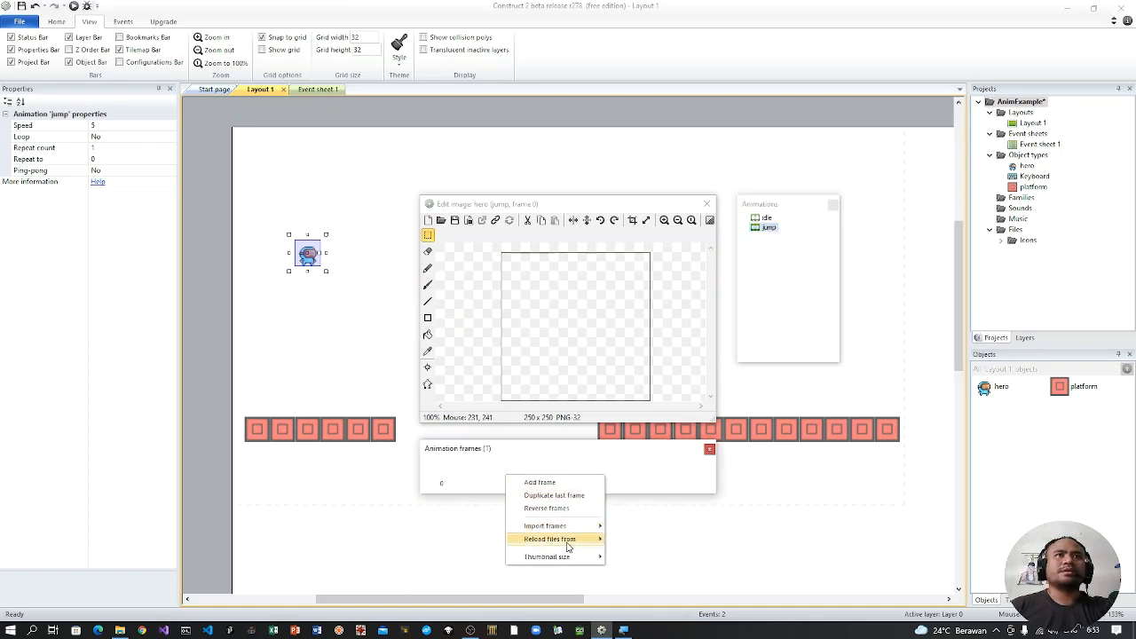
mouse_move(575, 527)
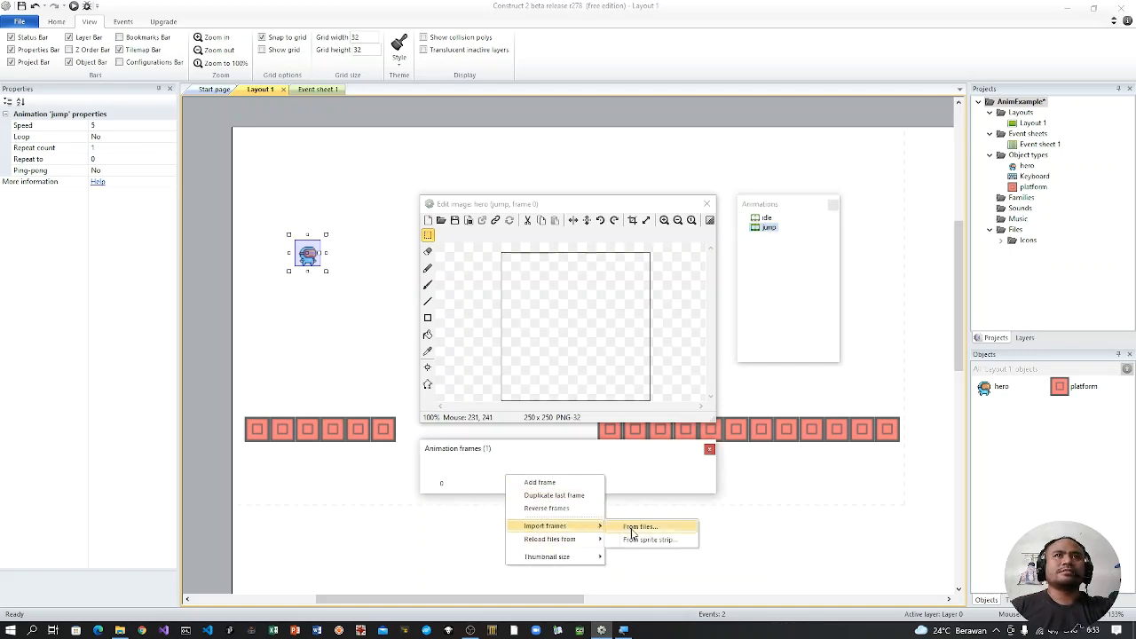
left_click(639, 539)
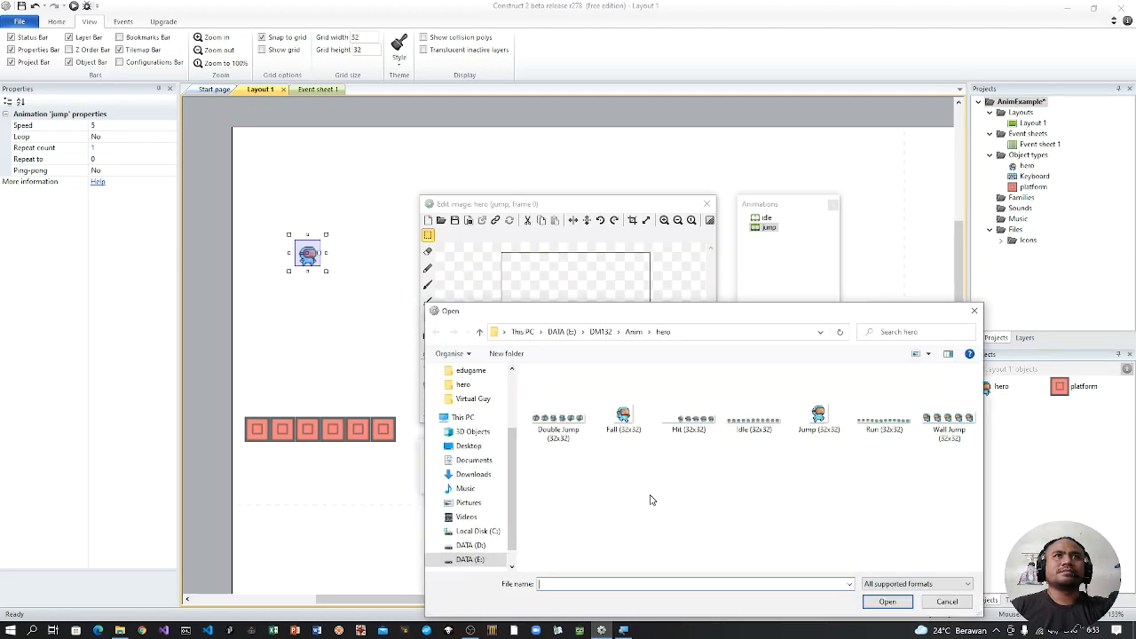
left_click(822, 412)
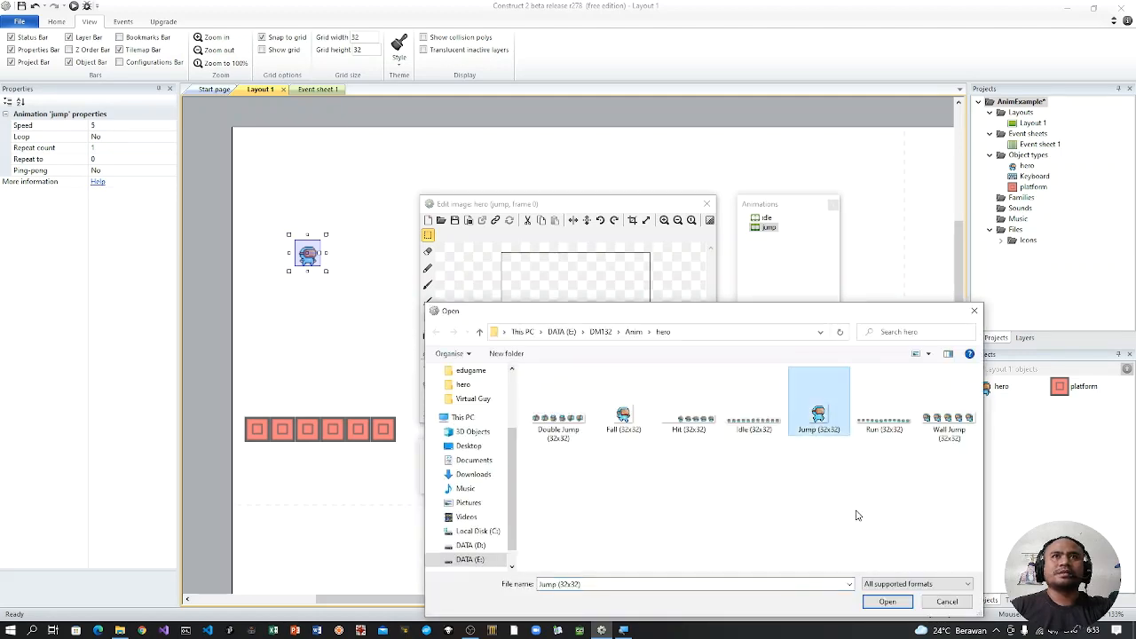
left_click(873, 603)
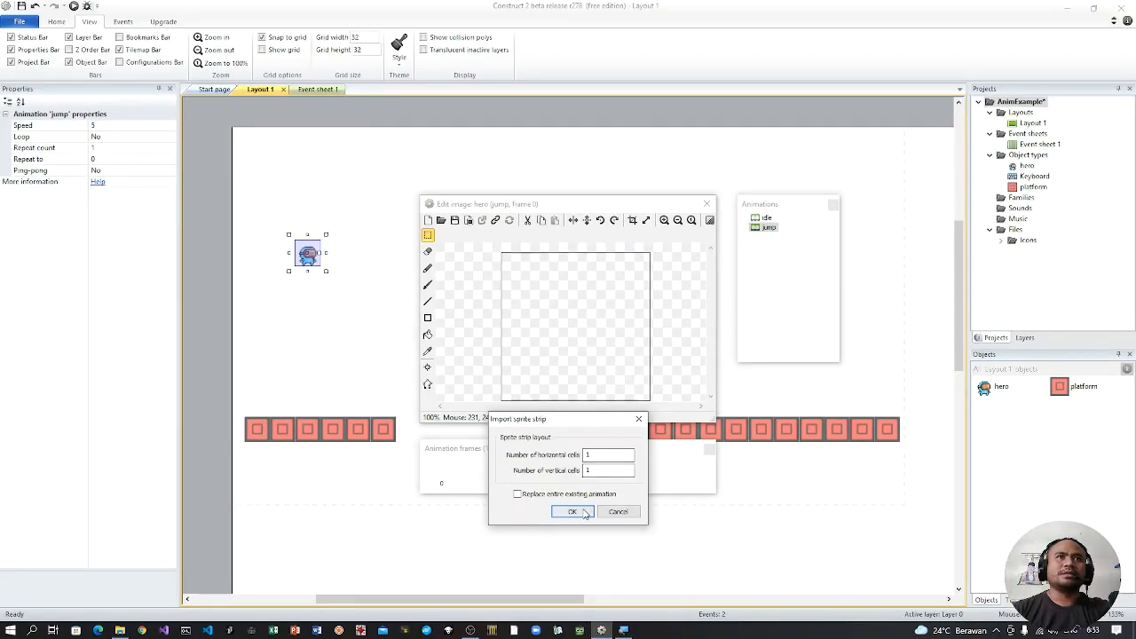
left_click(572, 512)
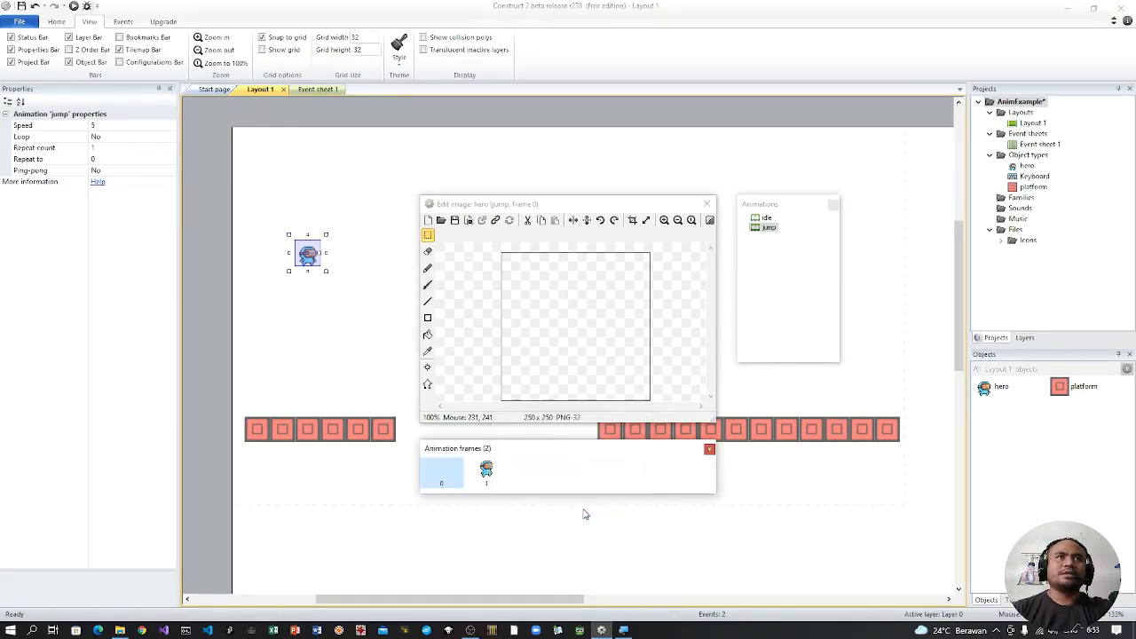
right_click(450, 475)
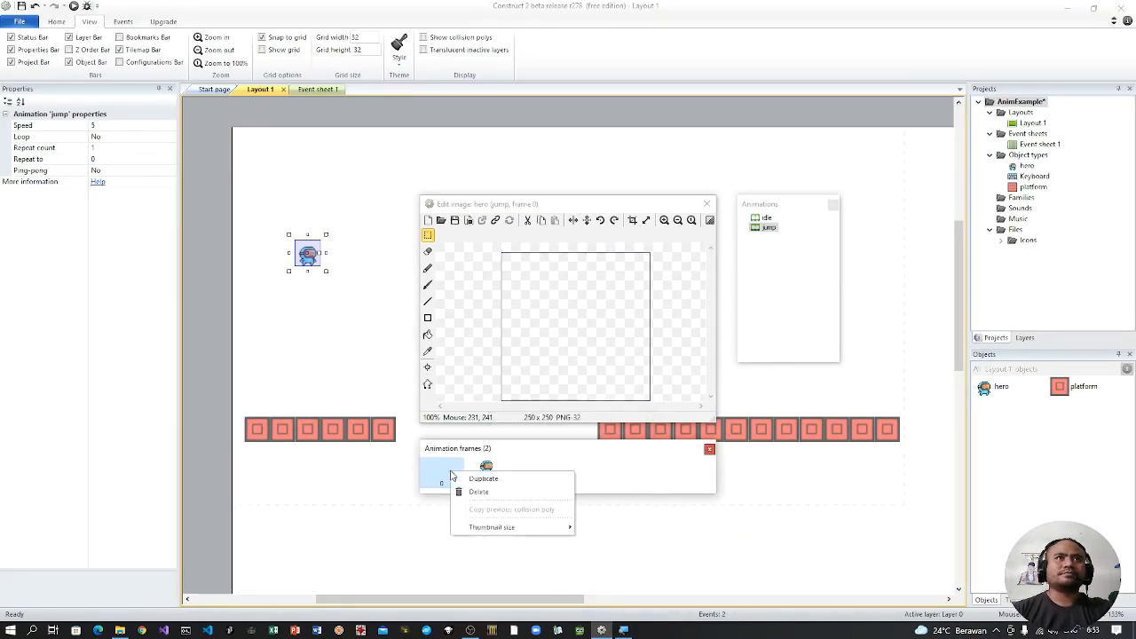
left_click(480, 491)
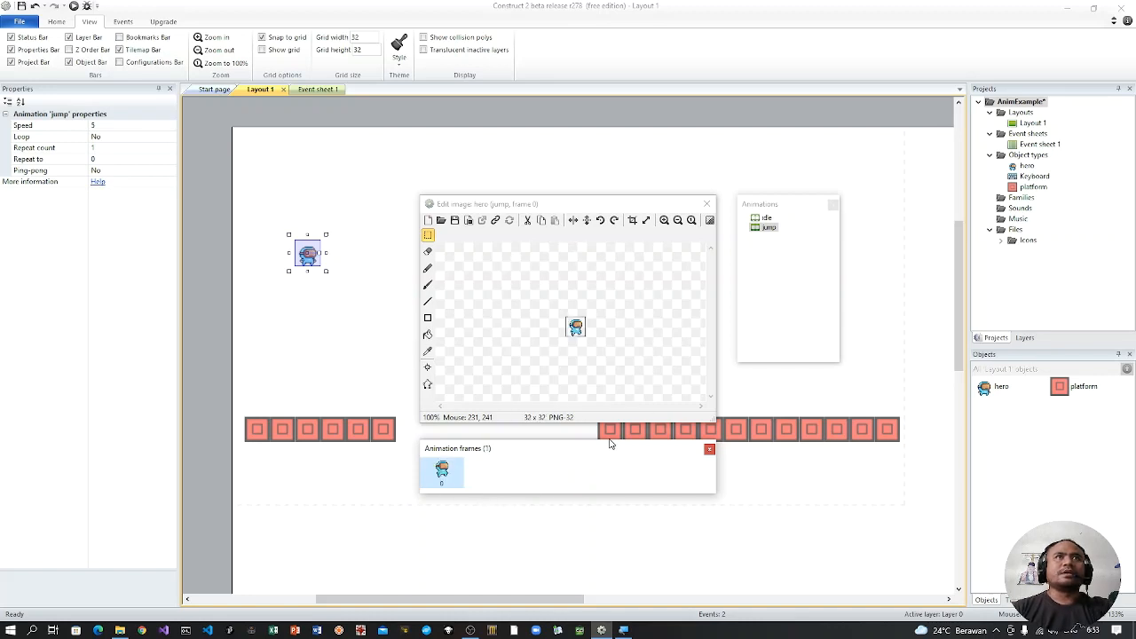
Step: Add a new animation named fall to the hero sprite and select it for editing
right_click(756, 262)
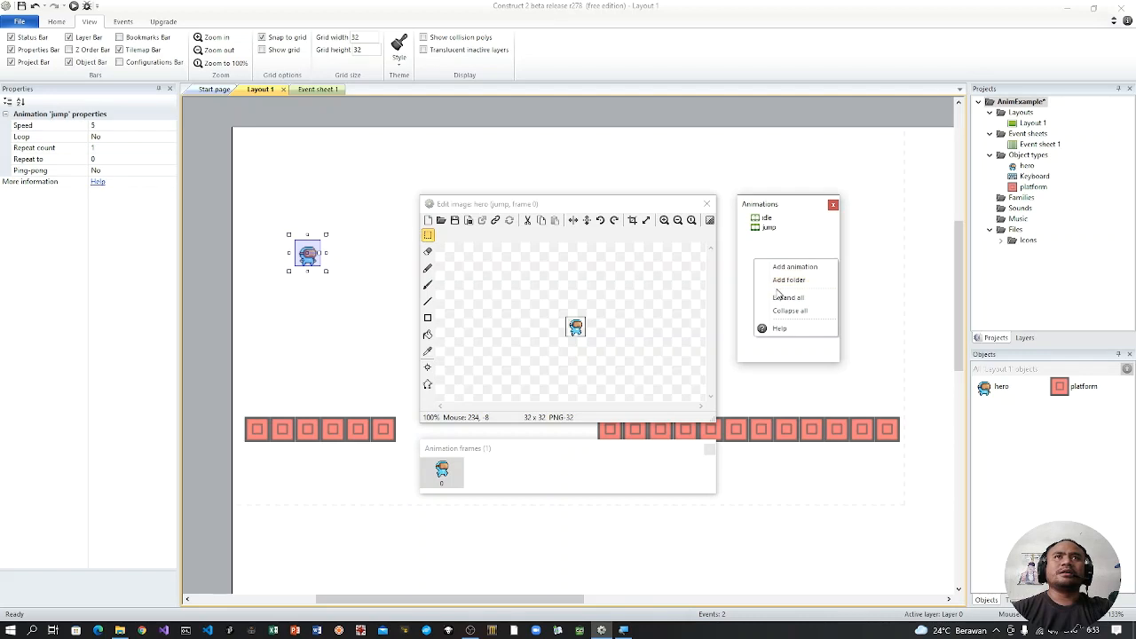
left_click(781, 267)
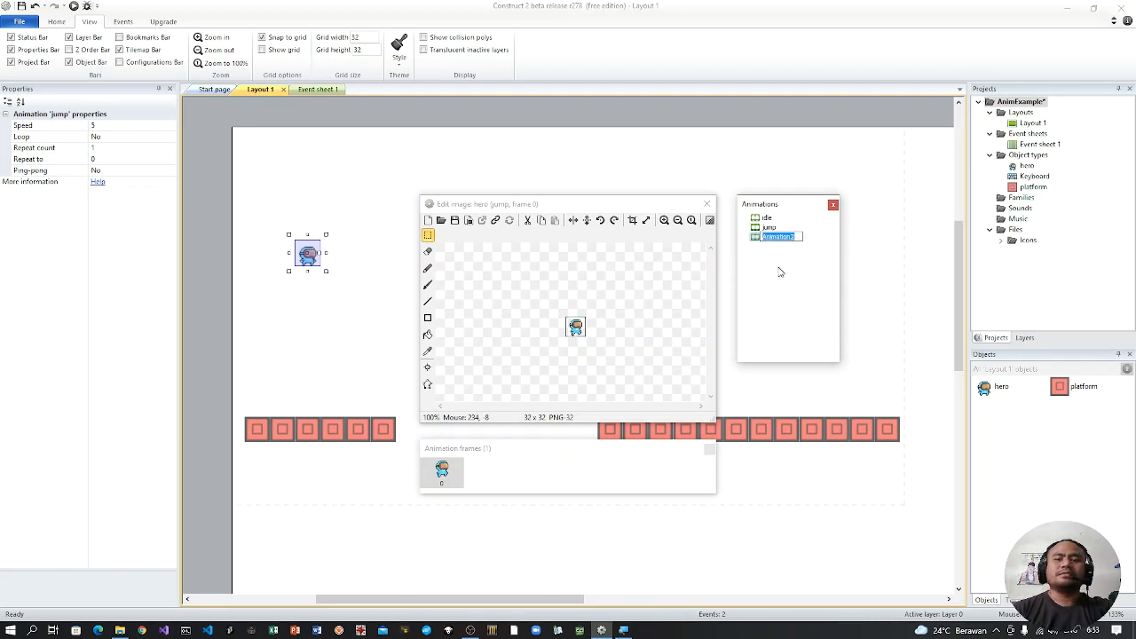
type("fall")
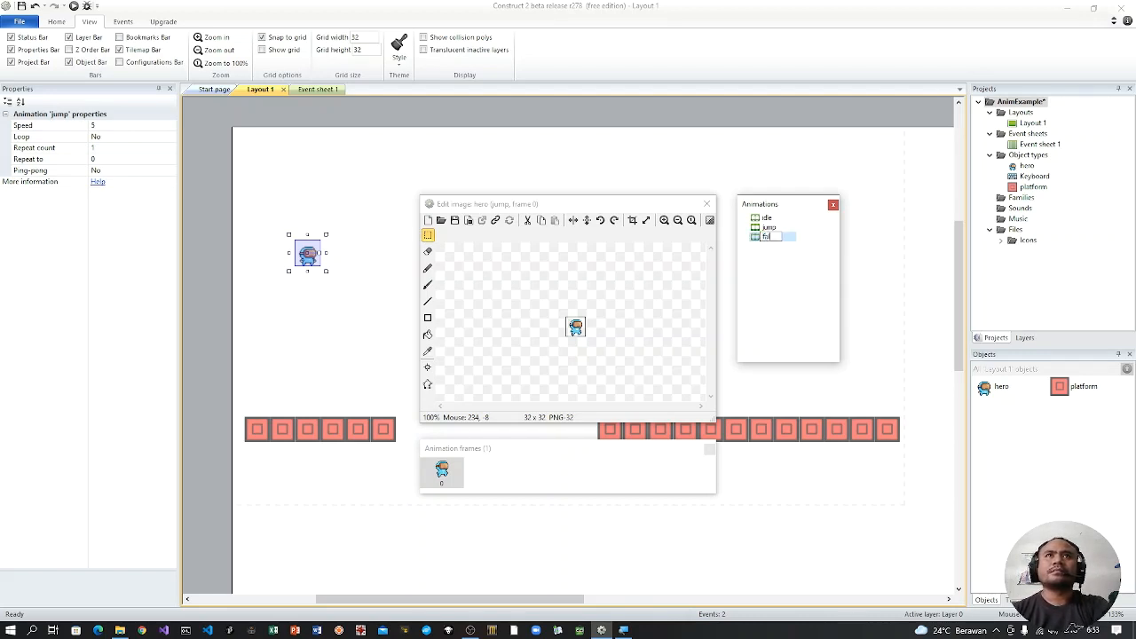
key("Return")
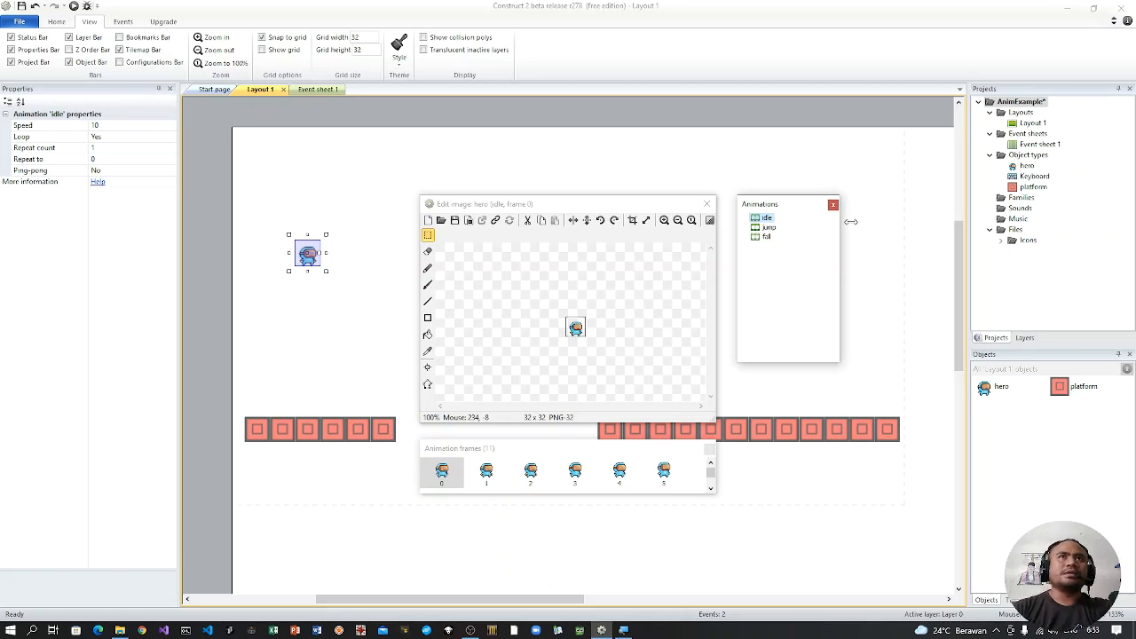
left_click(767, 237)
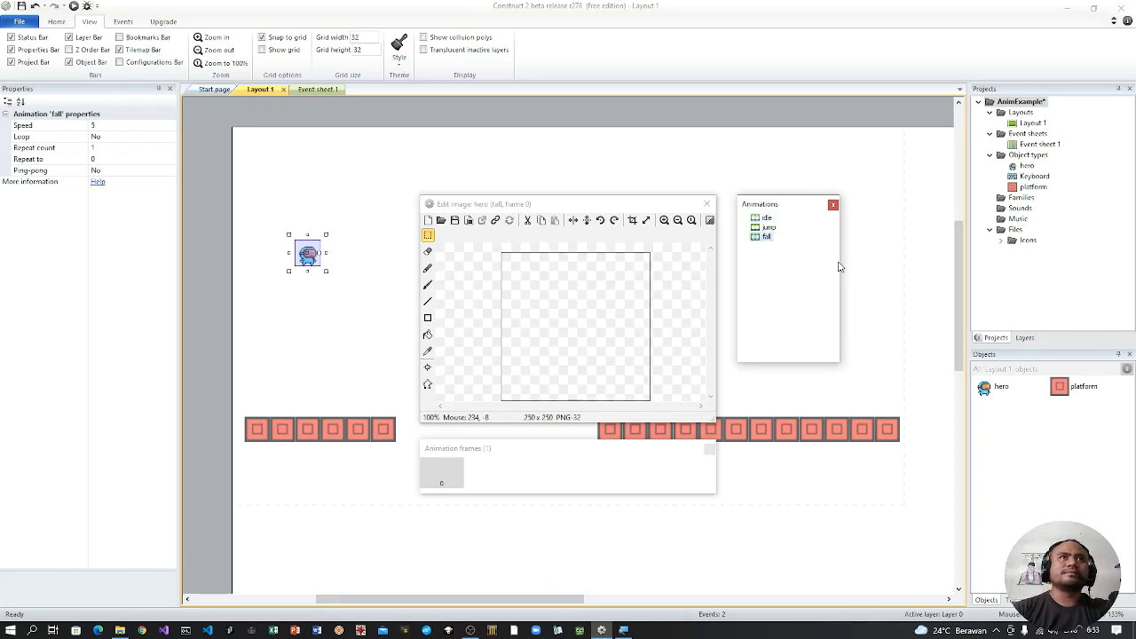
Step: Import the falling pose image into the fall animation as a sprite strip and delete the empty frame 0
right_click(511, 477)
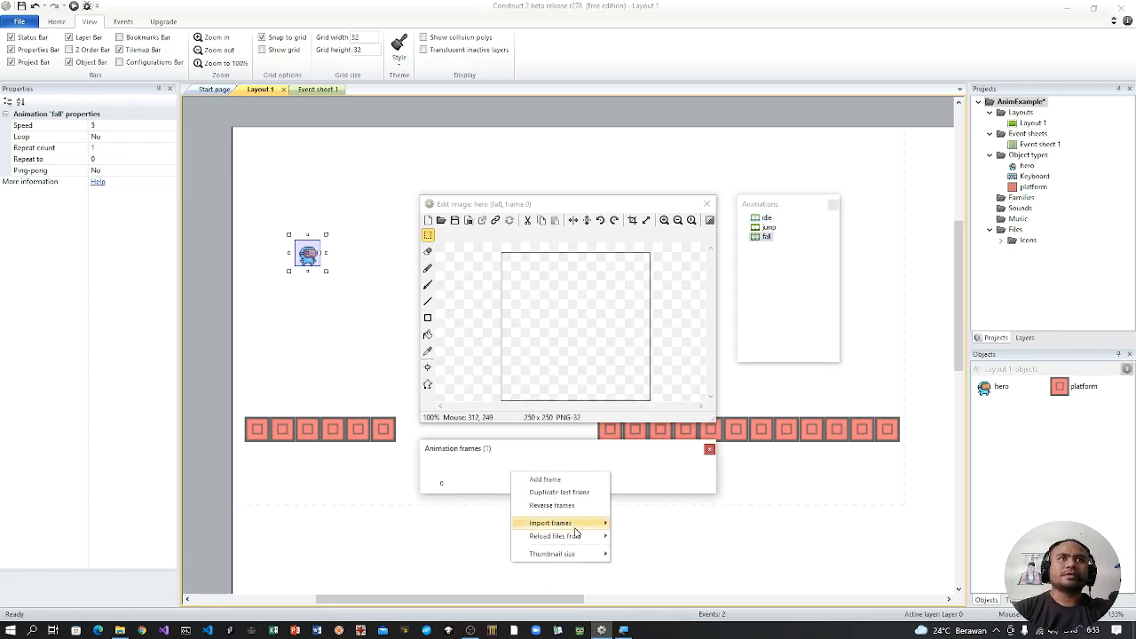
mouse_move(591, 523)
left_click(639, 537)
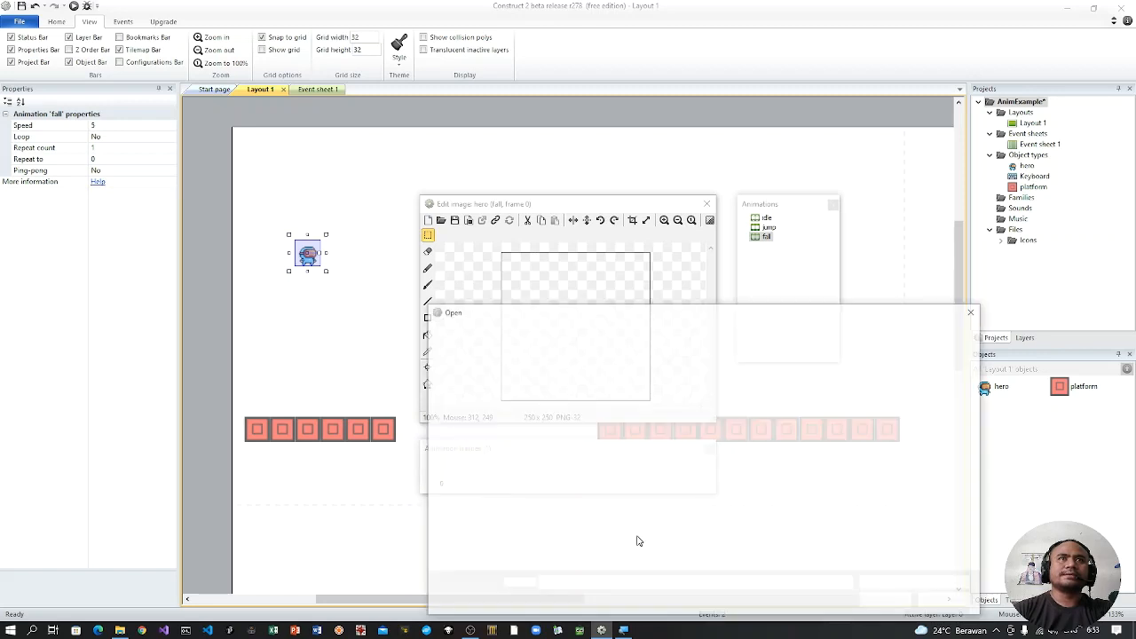
double_click(624, 422)
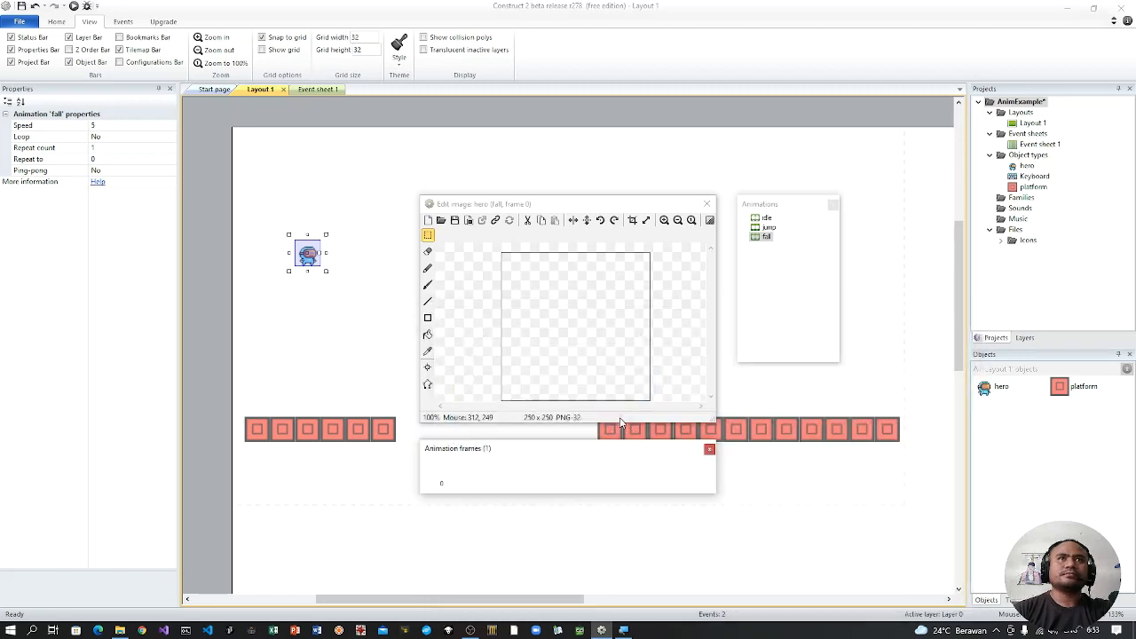
left_click(570, 514)
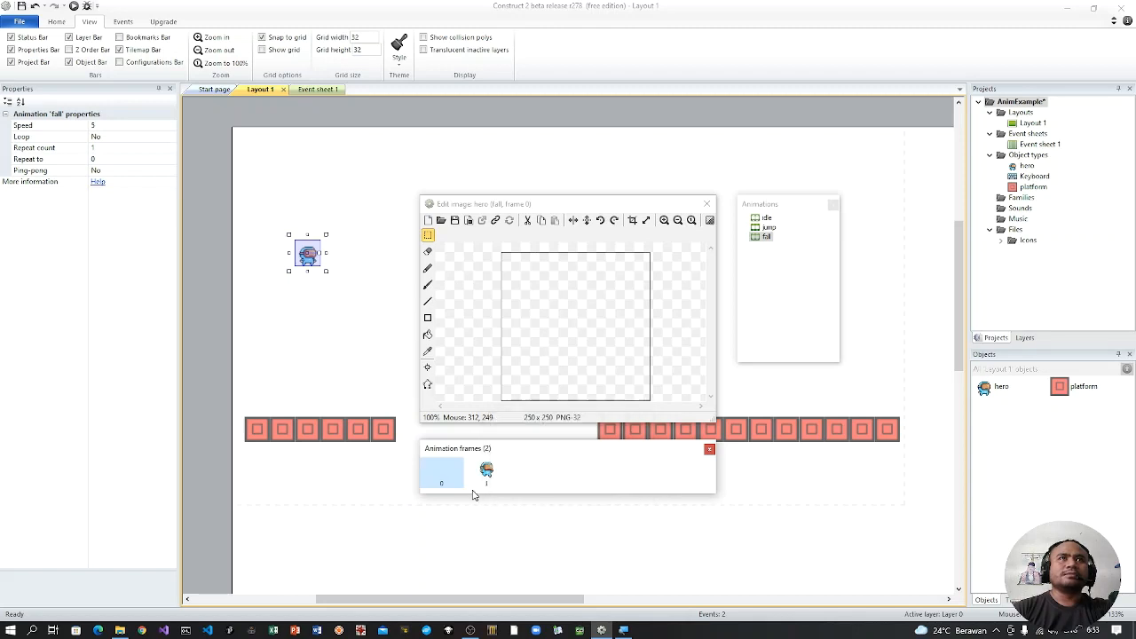
right_click(448, 478)
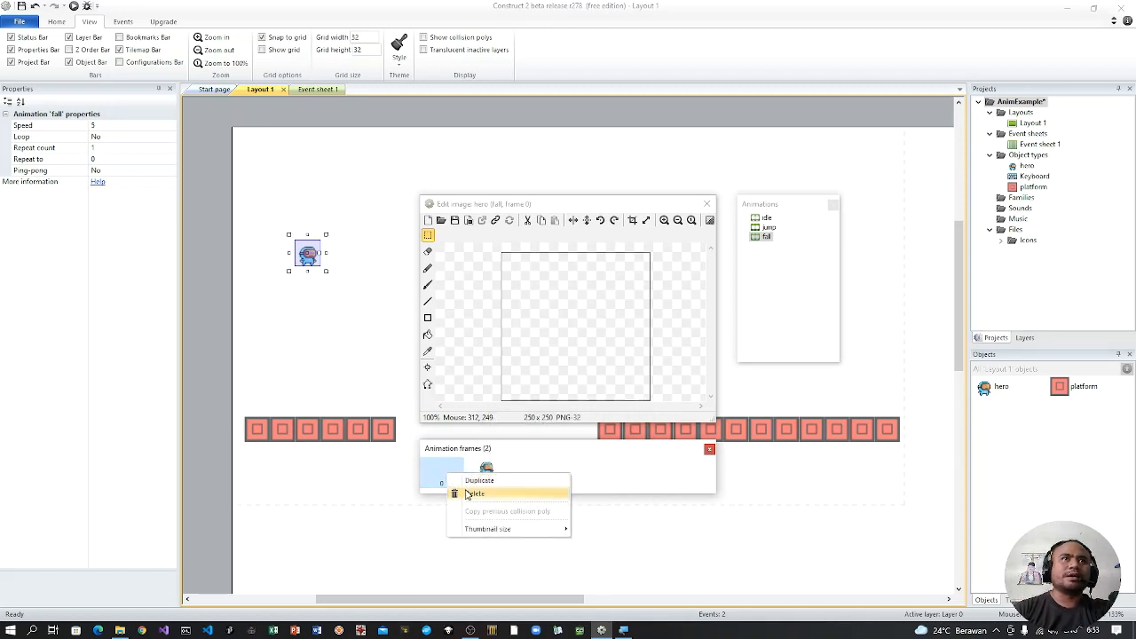
left_click(470, 493)
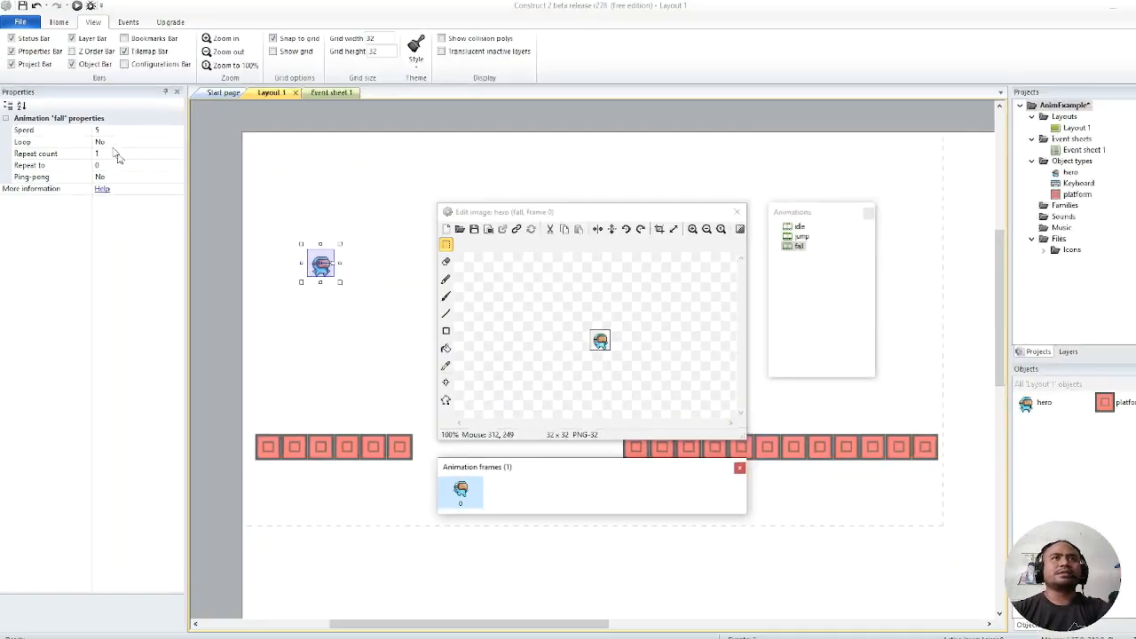
Step: Close the hero's image editor, run the layout preview in the browser to check the hero, and return to Construct 2
left_click(588, 480)
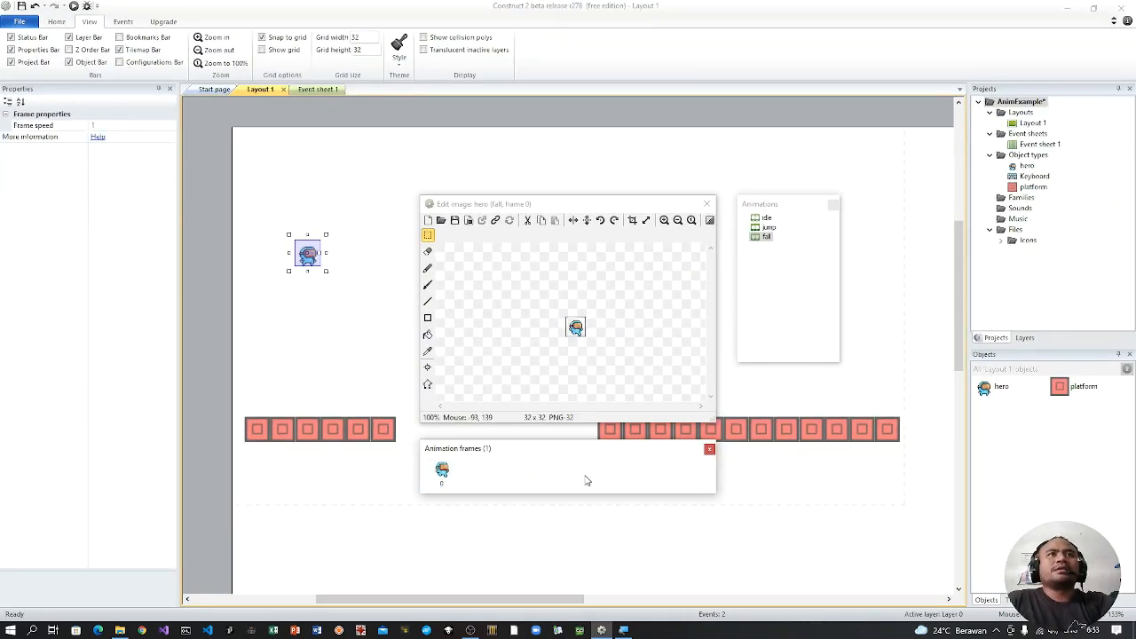
left_click(705, 203)
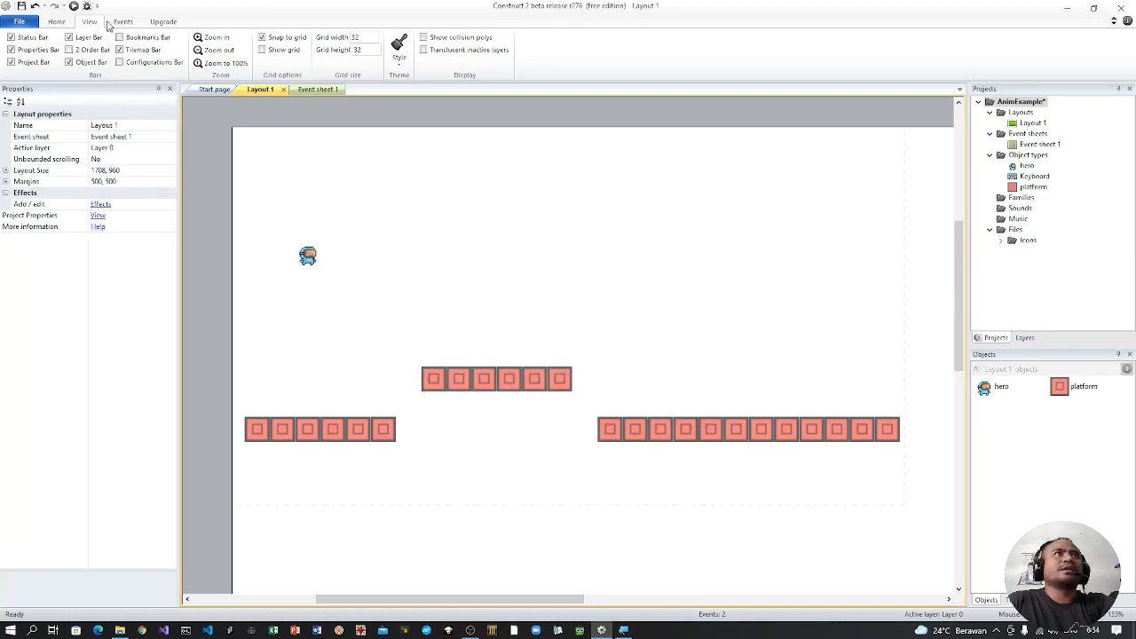
left_click(74, 5)
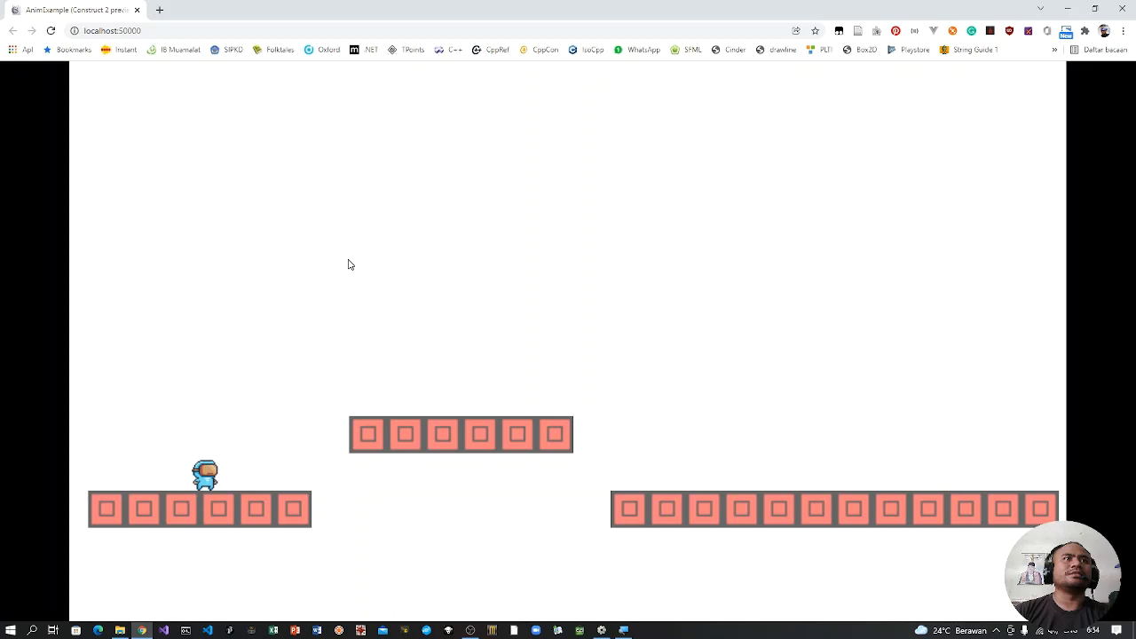
key("alt+Tab")
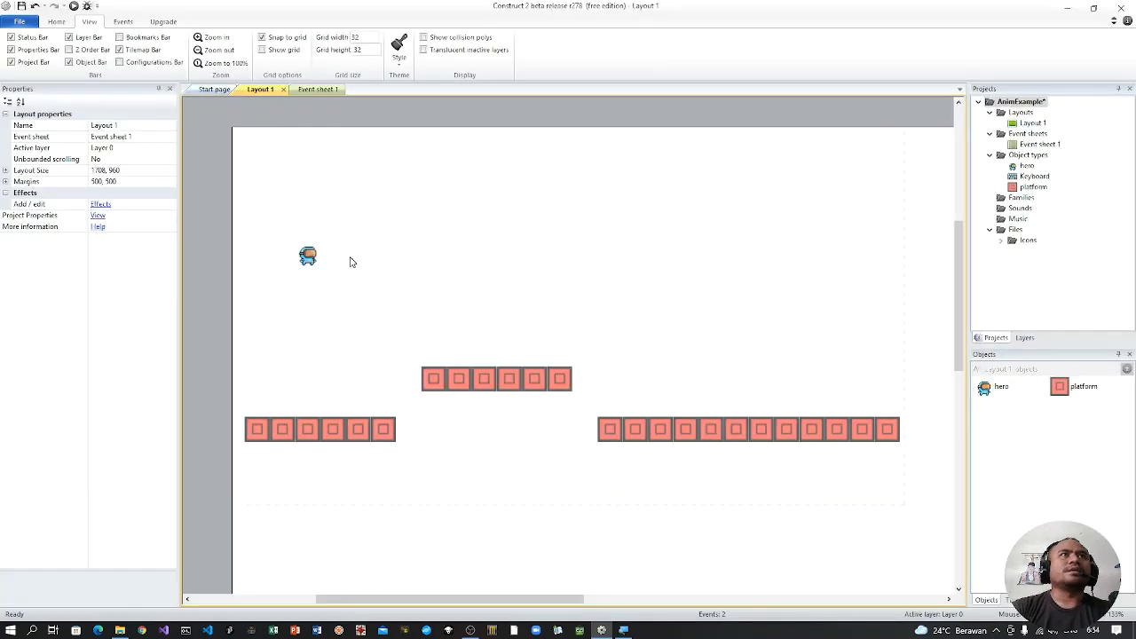
Step: Add an event to Event sheet 1 with the hero's Platform condition Is jumping
left_click(316, 89)
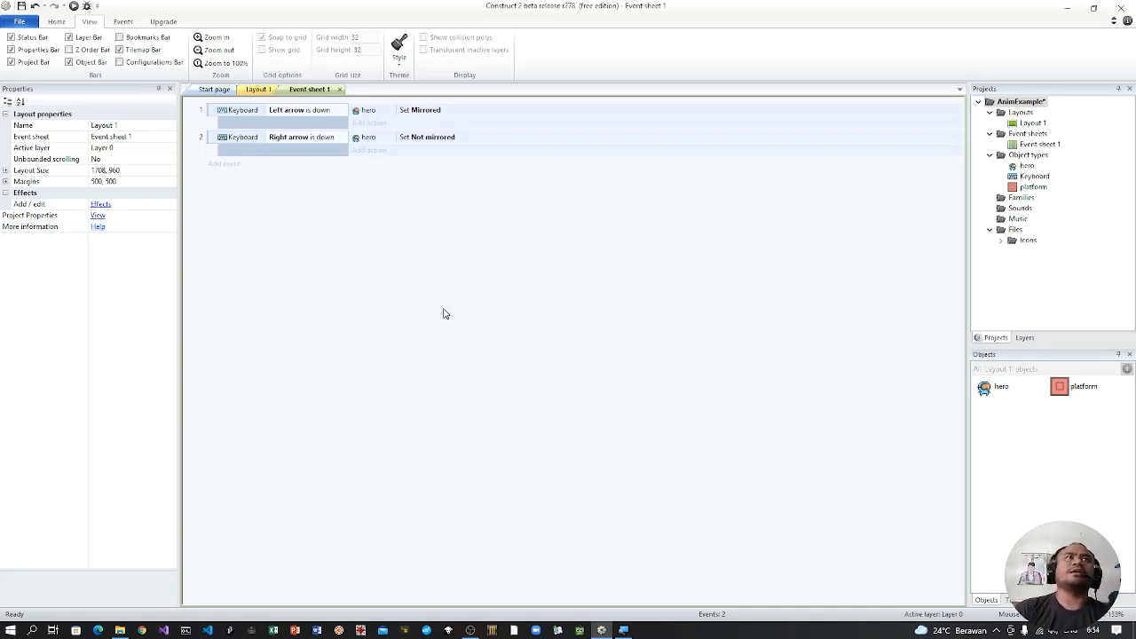
left_click(228, 170)
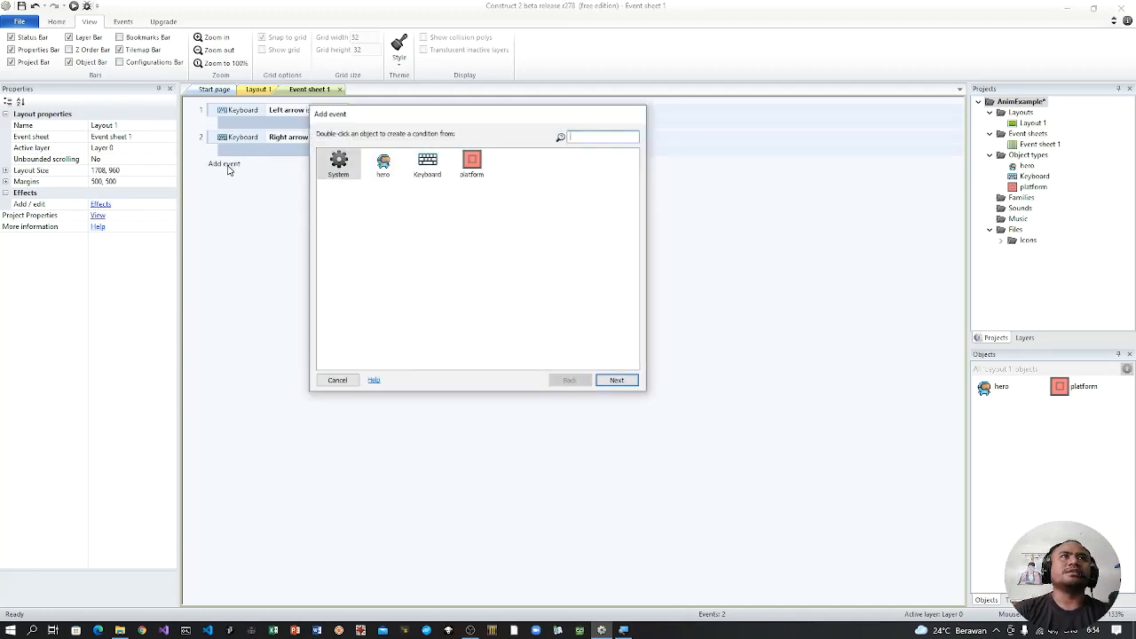
left_click(390, 175)
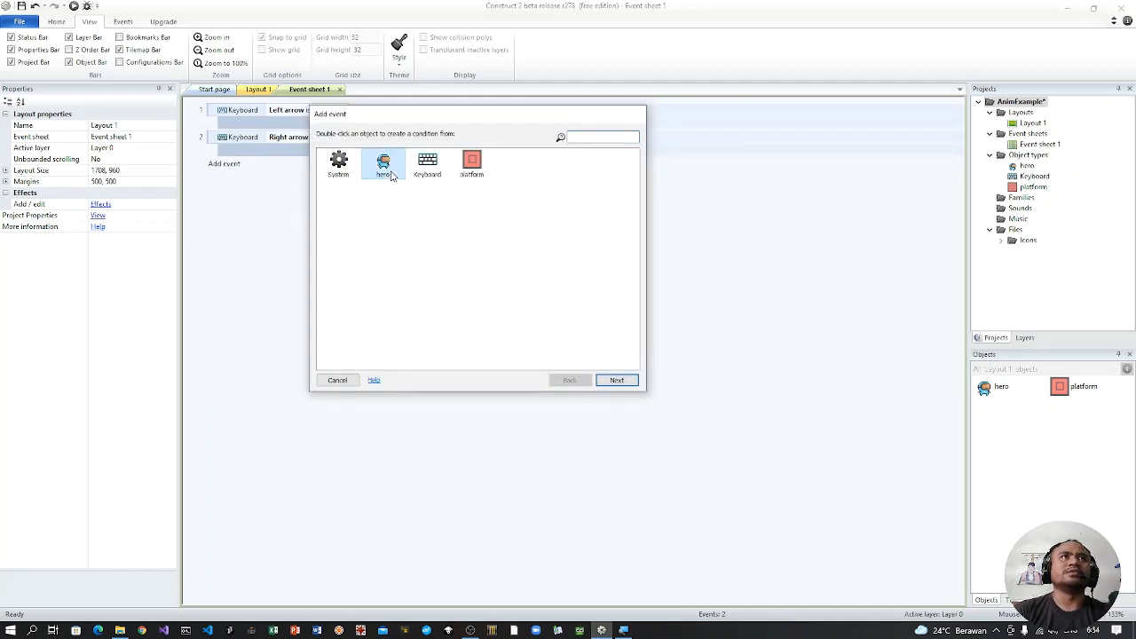
left_click(621, 380)
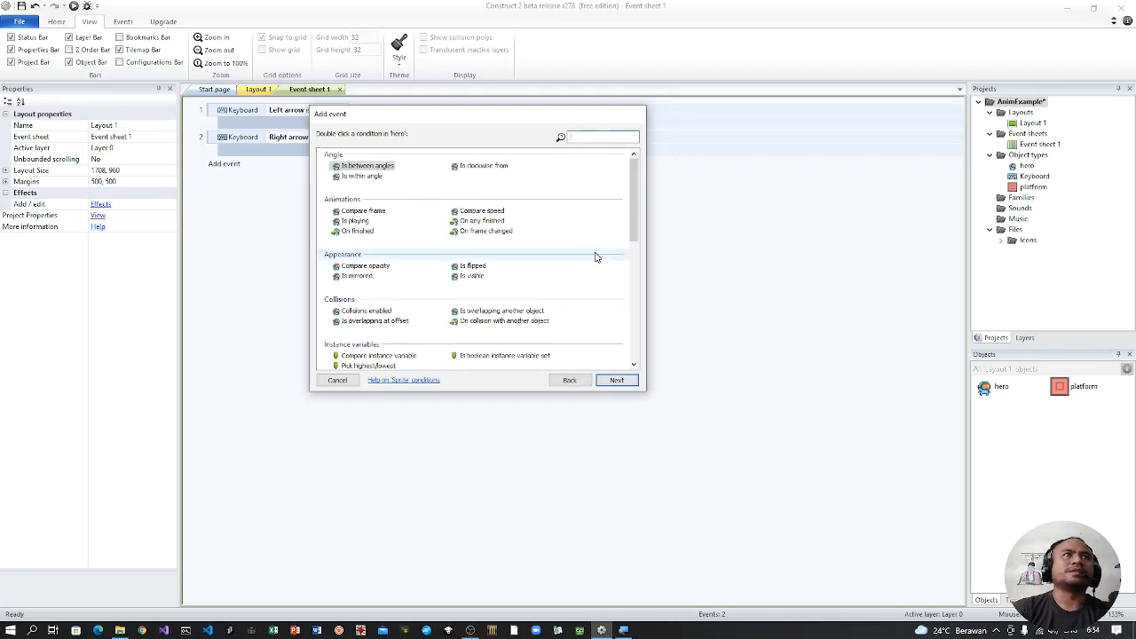
scroll(595, 257, "down", 5)
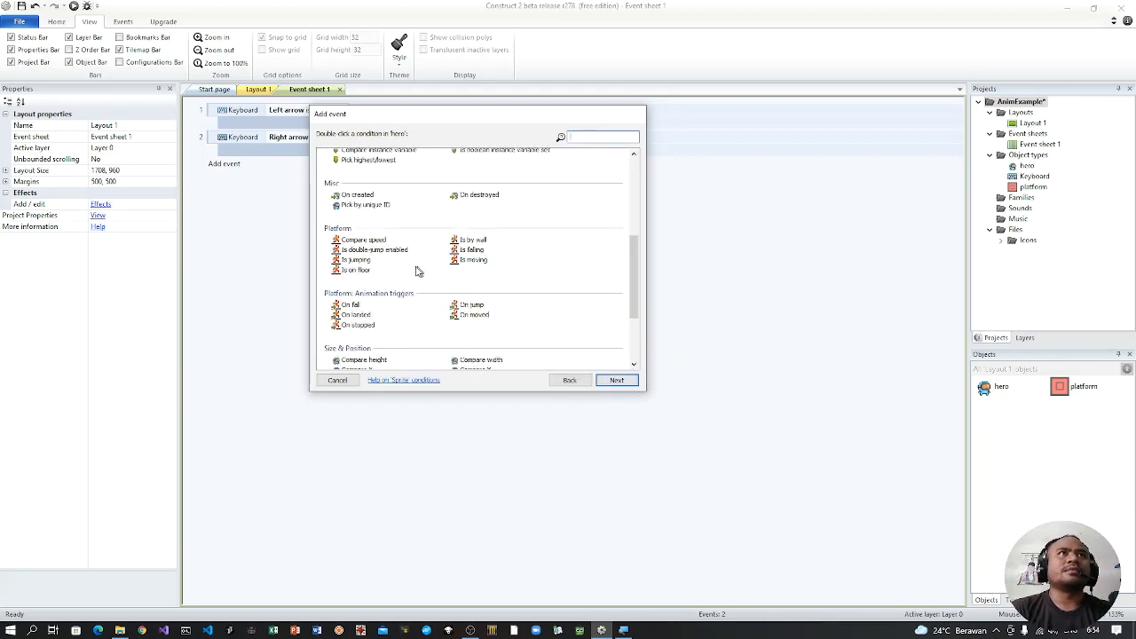
left_click(362, 261)
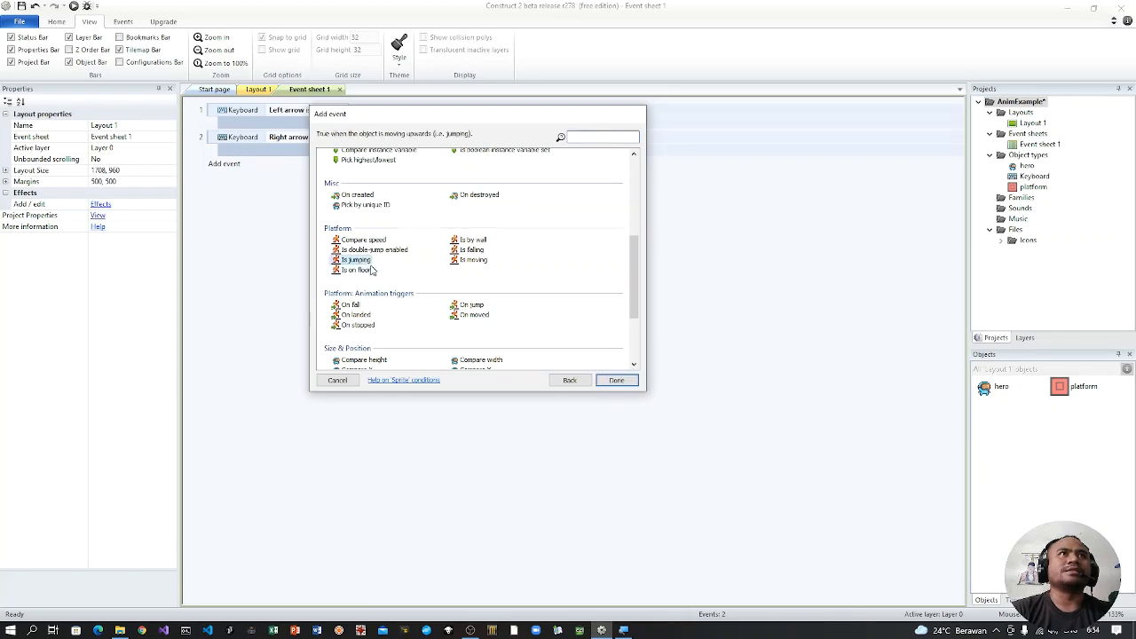
left_click(615, 382)
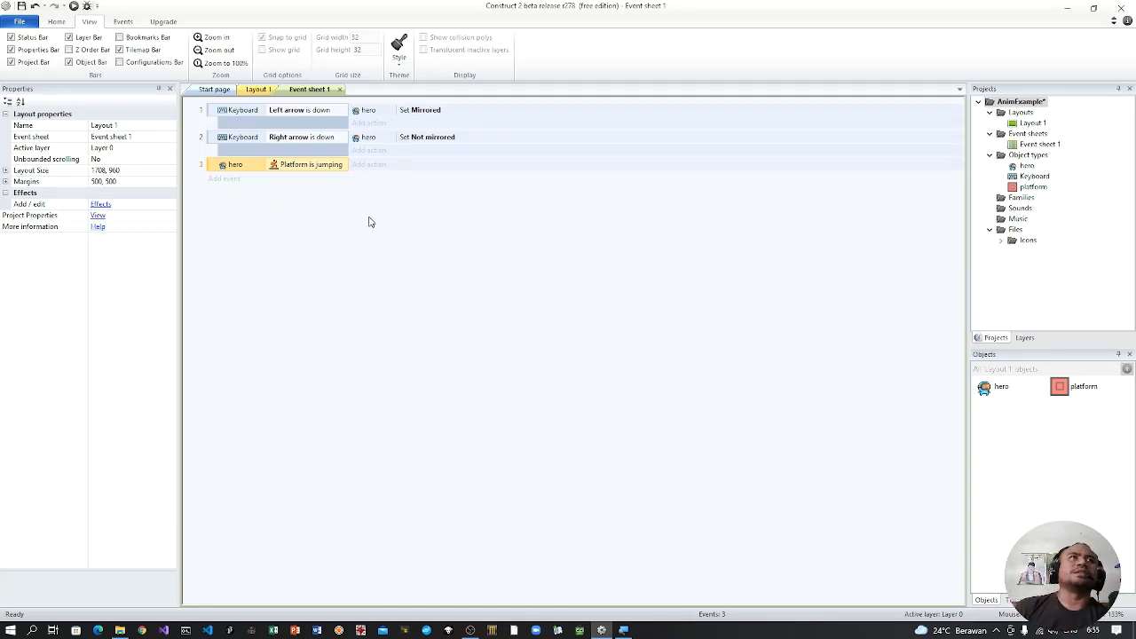
Step: Add a hero Set animation action to the Platform is jumping event, with animation "jump" played from the beginning
left_click(370, 165)
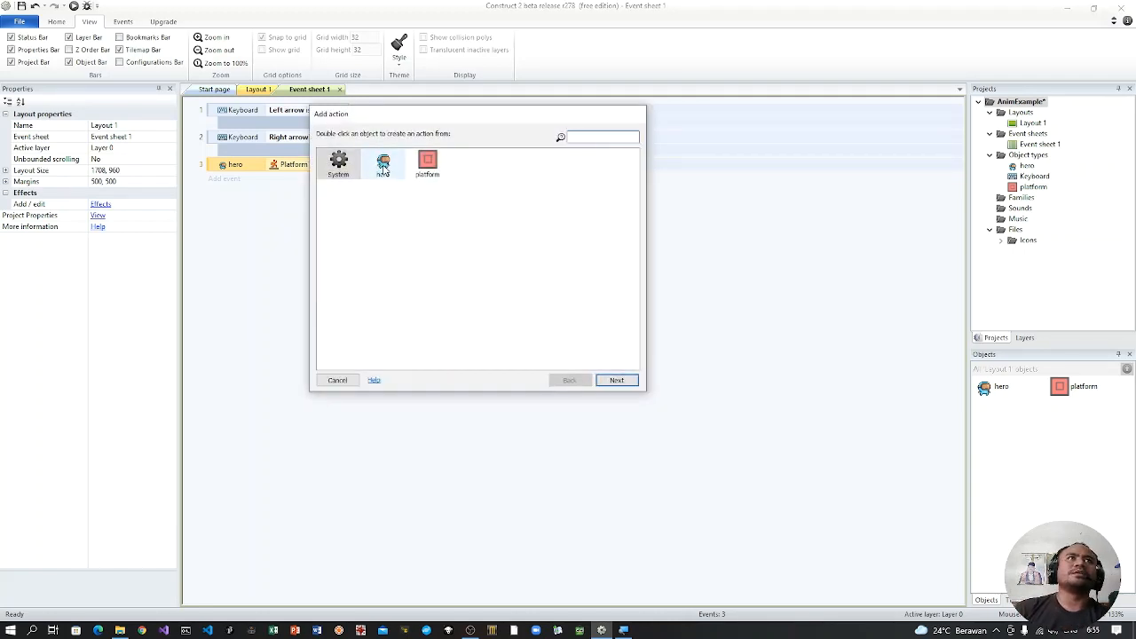
double_click(383, 163)
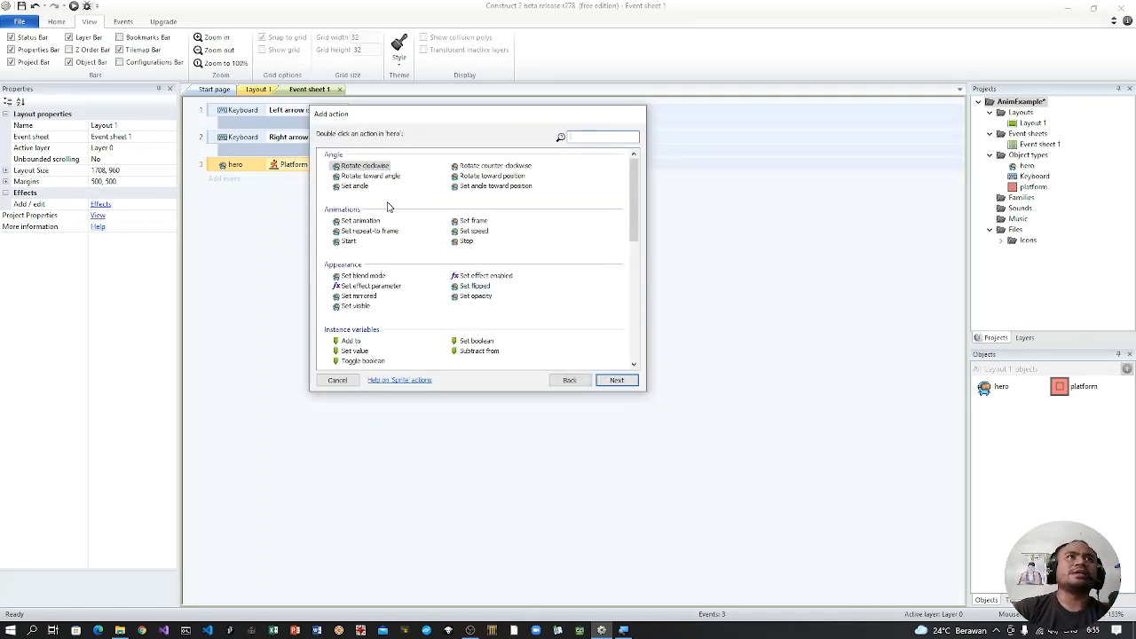
double_click(359, 221)
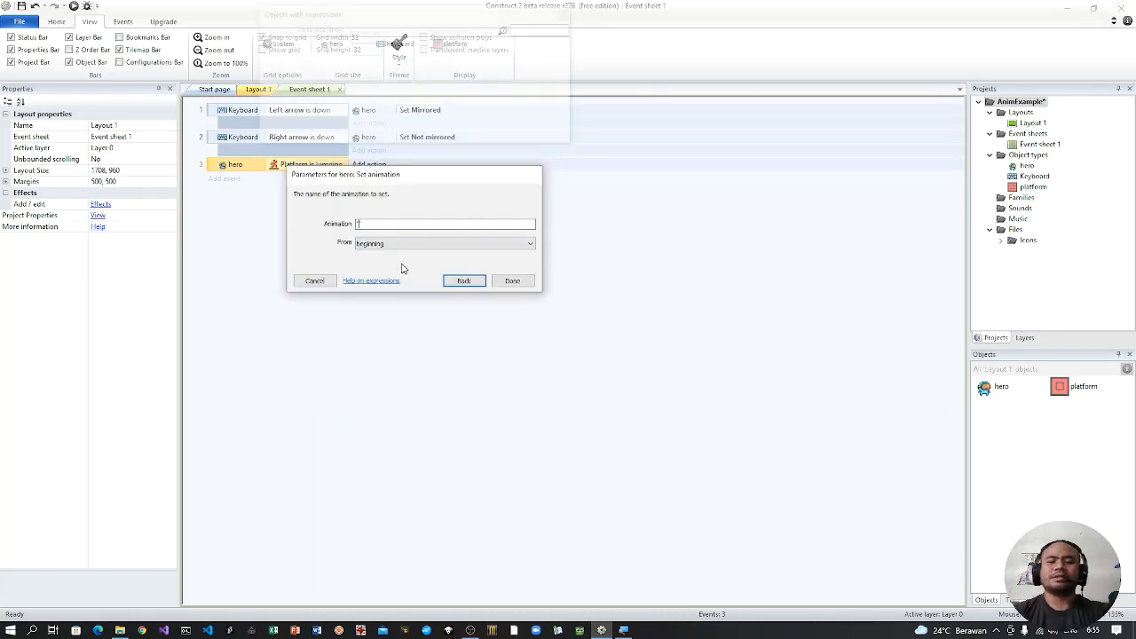
type("jump")
key("Return")
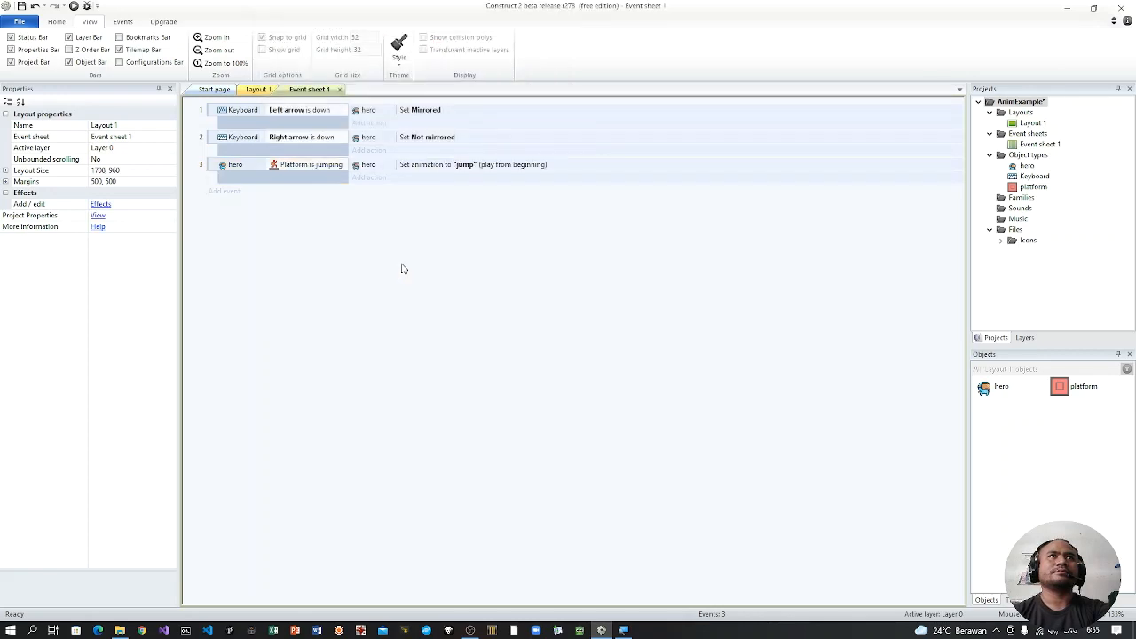
Step: Add another event below it with the hero's Platform condition Is falling
left_click(227, 191)
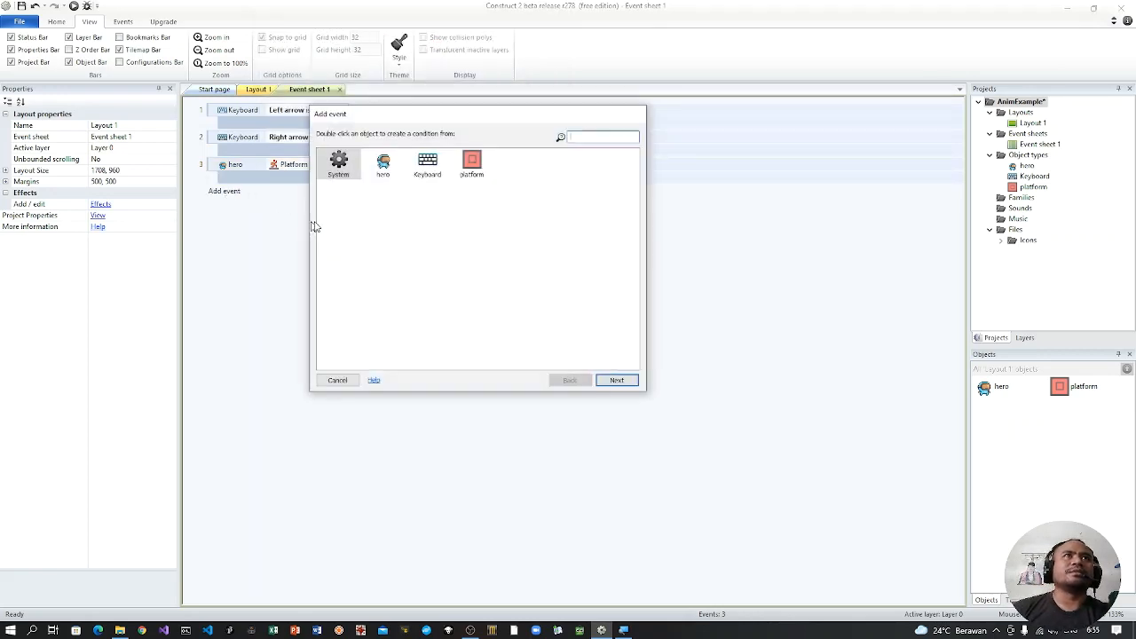
double_click(382, 168)
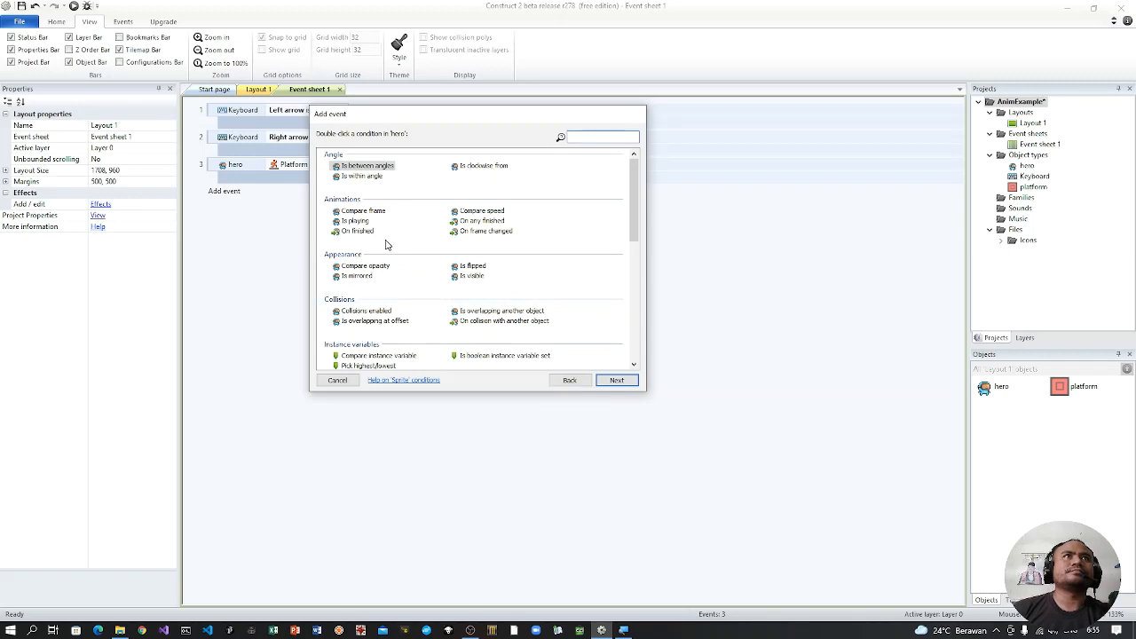
scroll(431, 309, "down", 5)
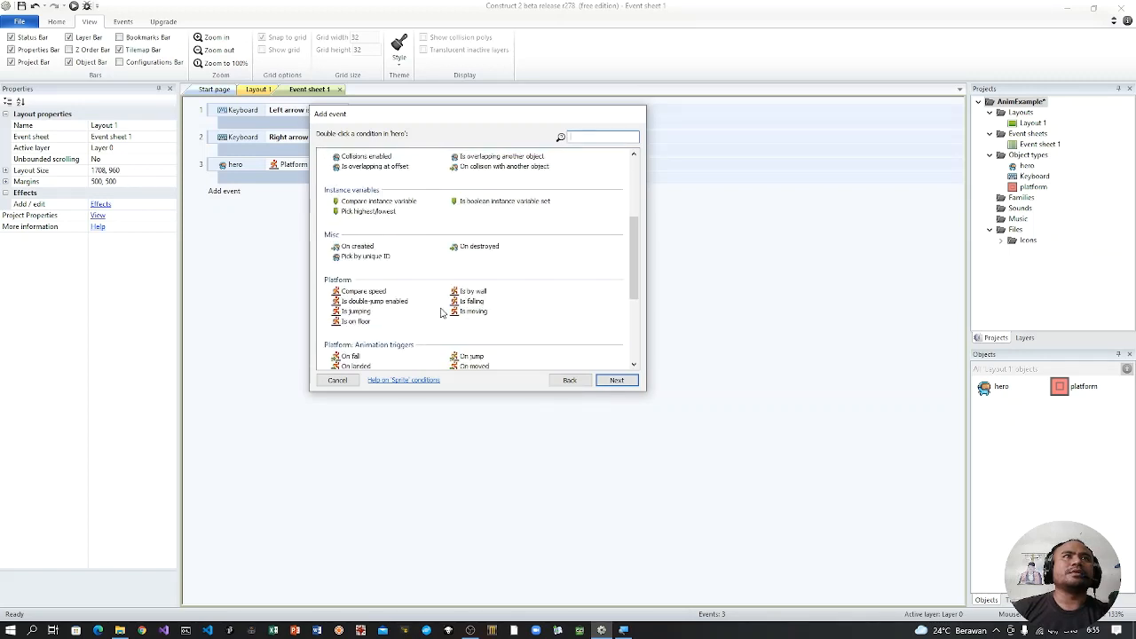
double_click(471, 302)
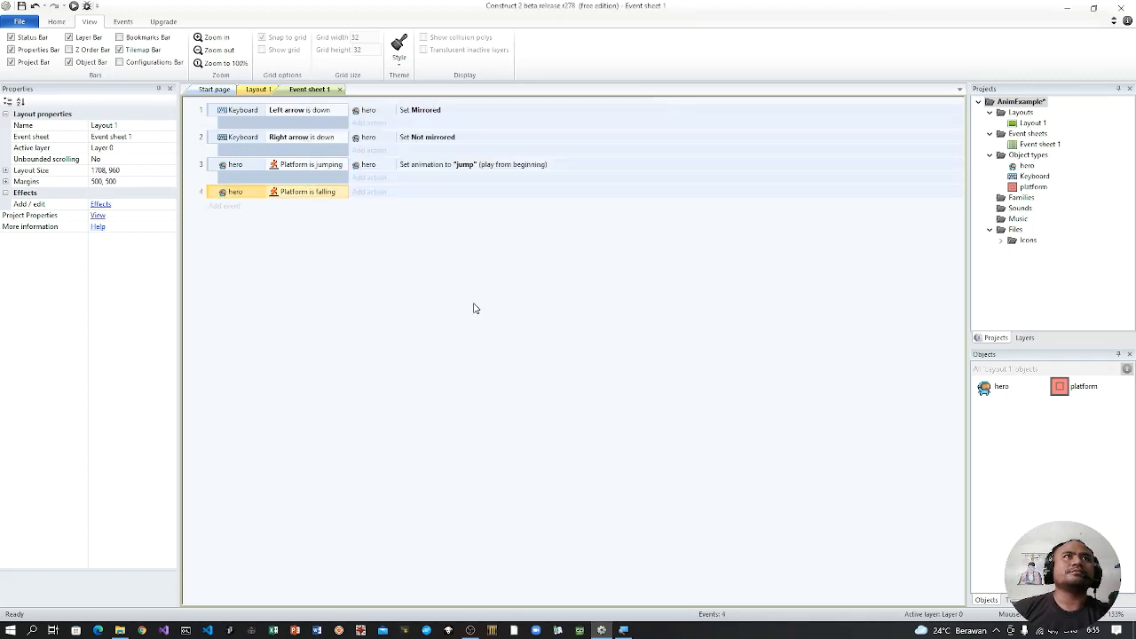
Step: Add a hero Set animation action to the Platform is falling event, with animation "fall" played from the beginning
left_click(368, 192)
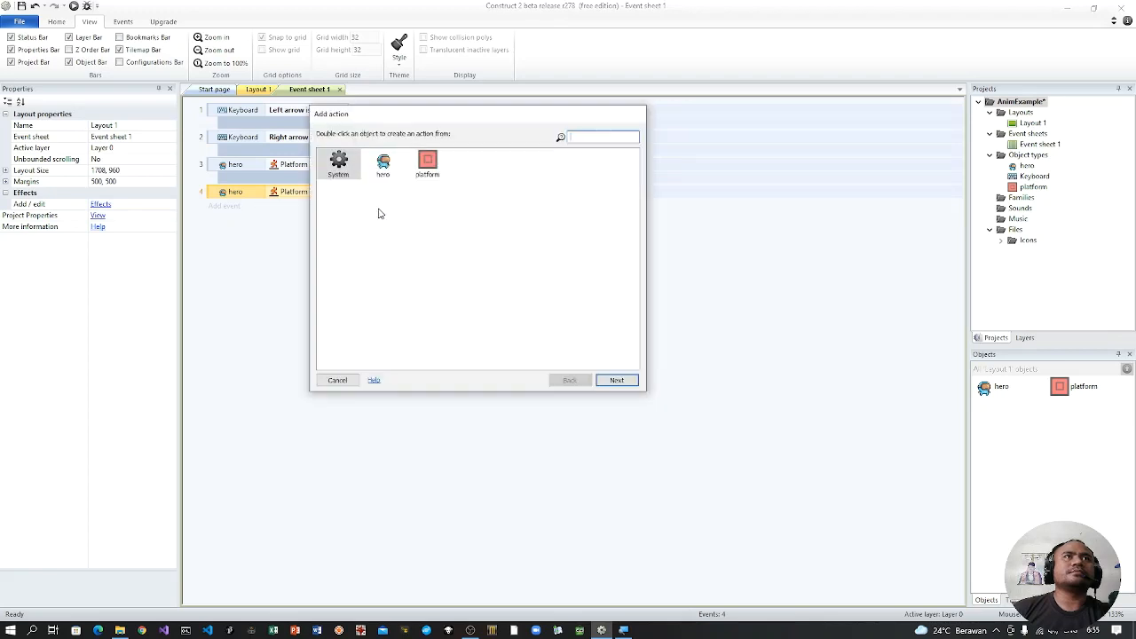
double_click(383, 163)
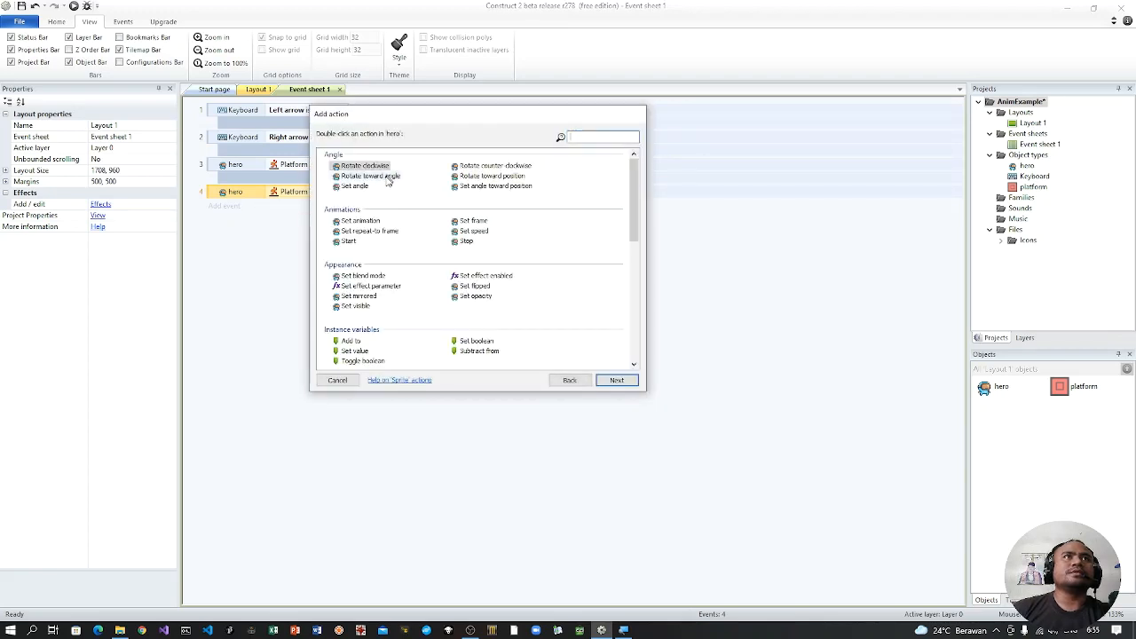
double_click(364, 220)
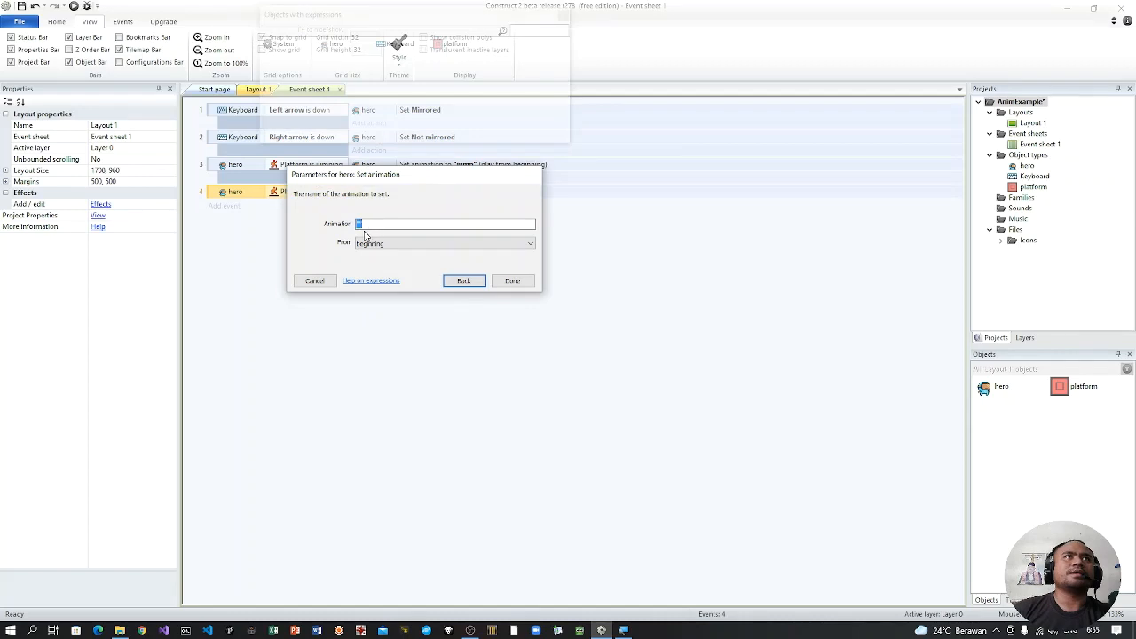
left_click(360, 227)
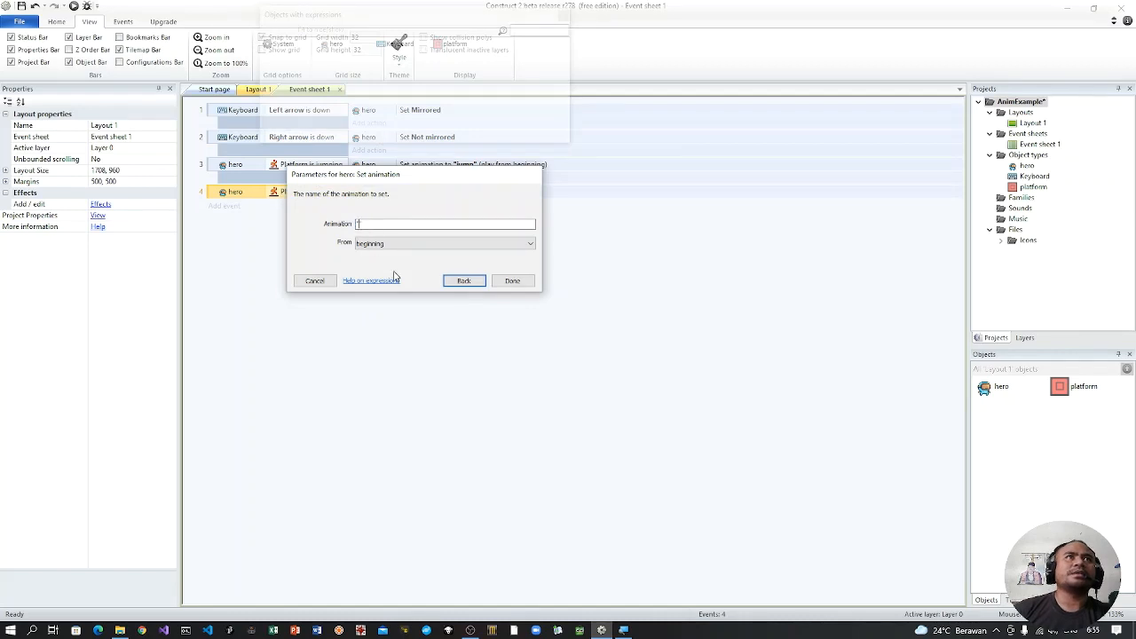
type("fall")
key("Return")
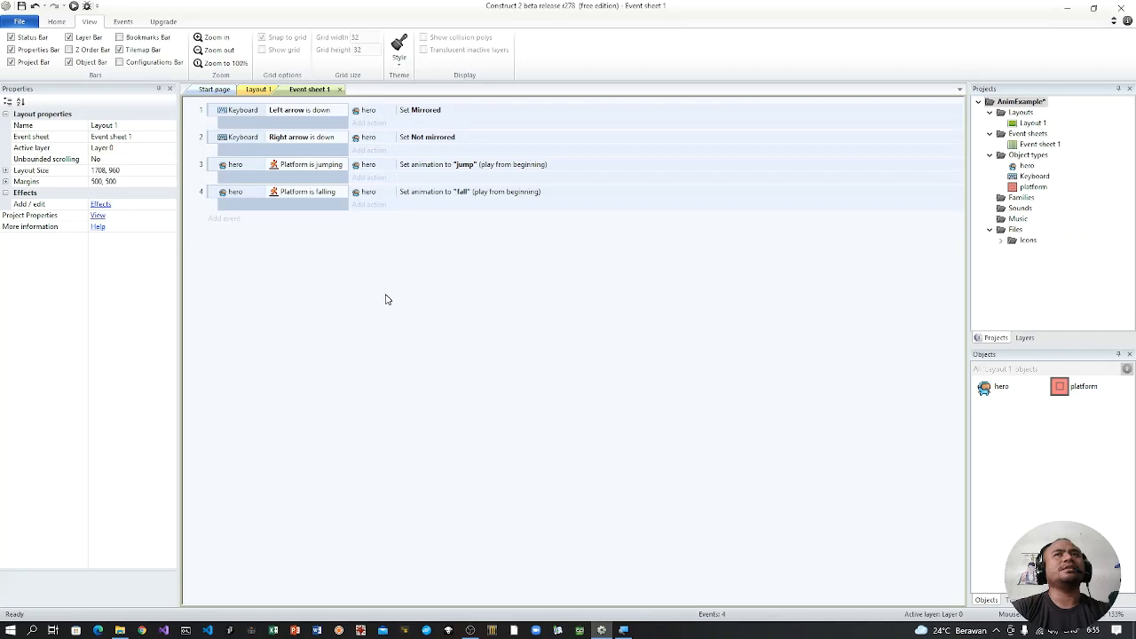
Step: Run the layout preview and move the hero right and left to test its animations on the platform
key("F5")
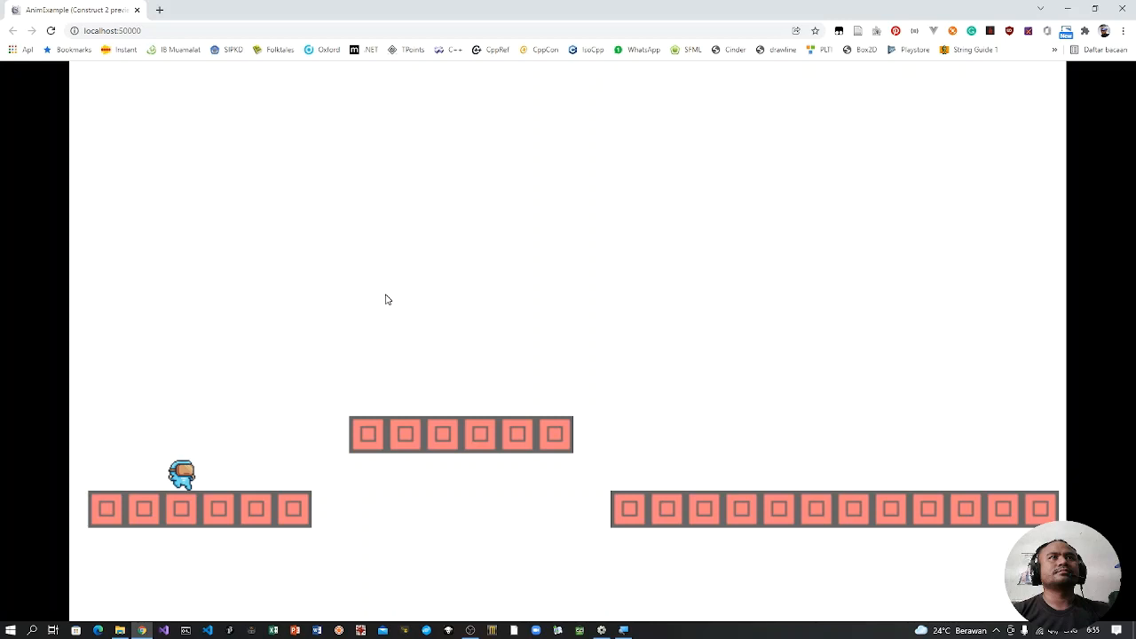
key("Right")
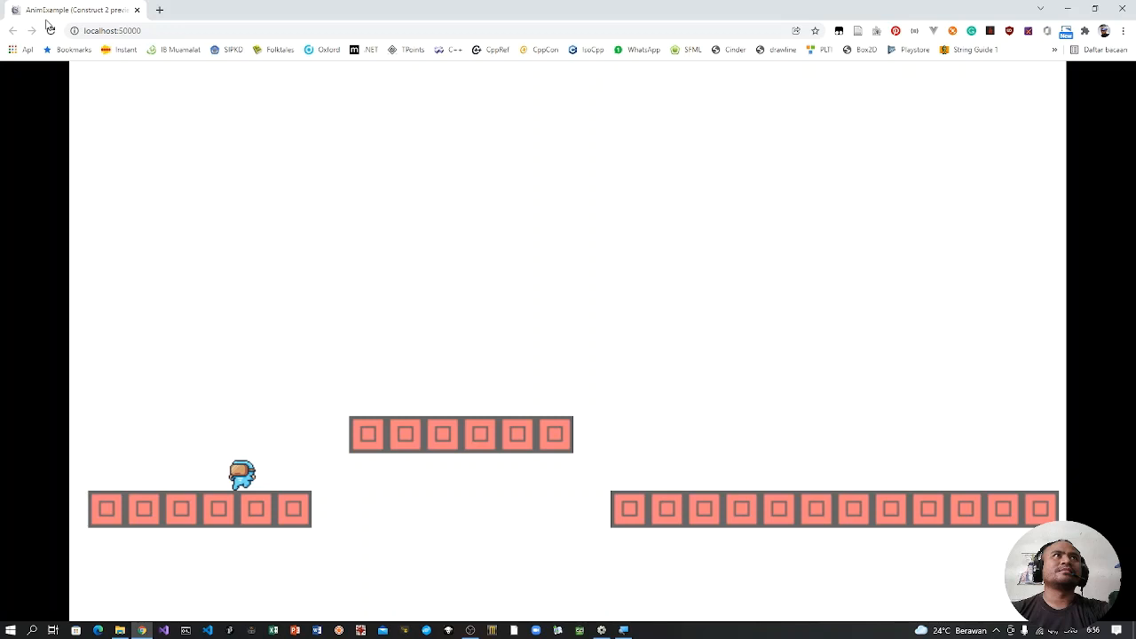
key("Left")
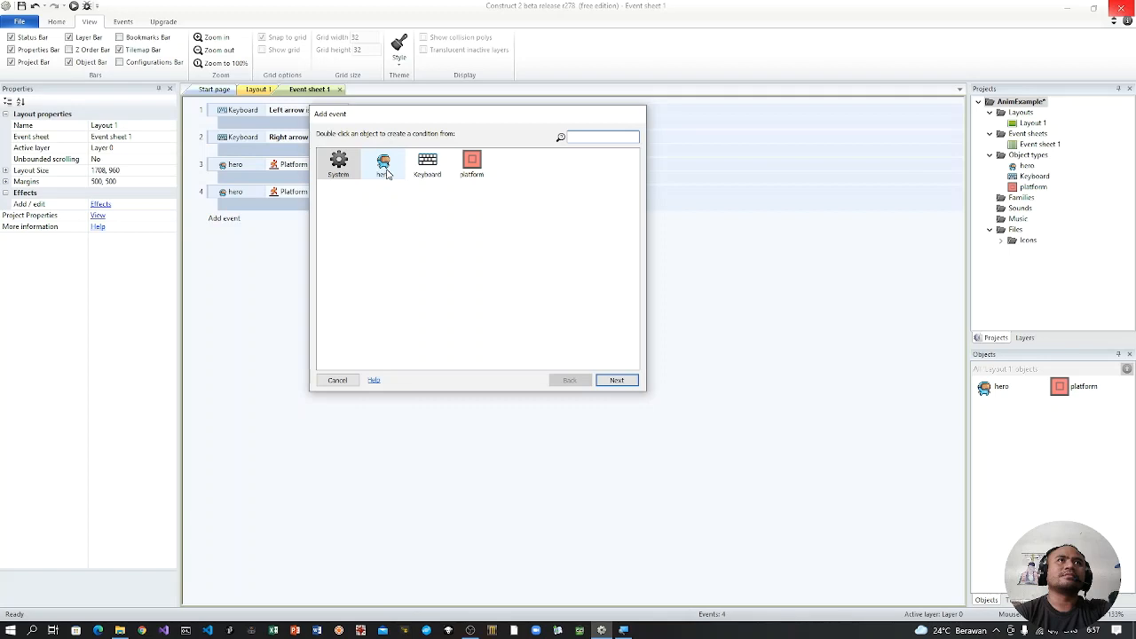
Step: Add an event to Event sheet 1 with the hero's Platform condition On landed
double_click(385, 165)
scroll(404, 242, "down", 5)
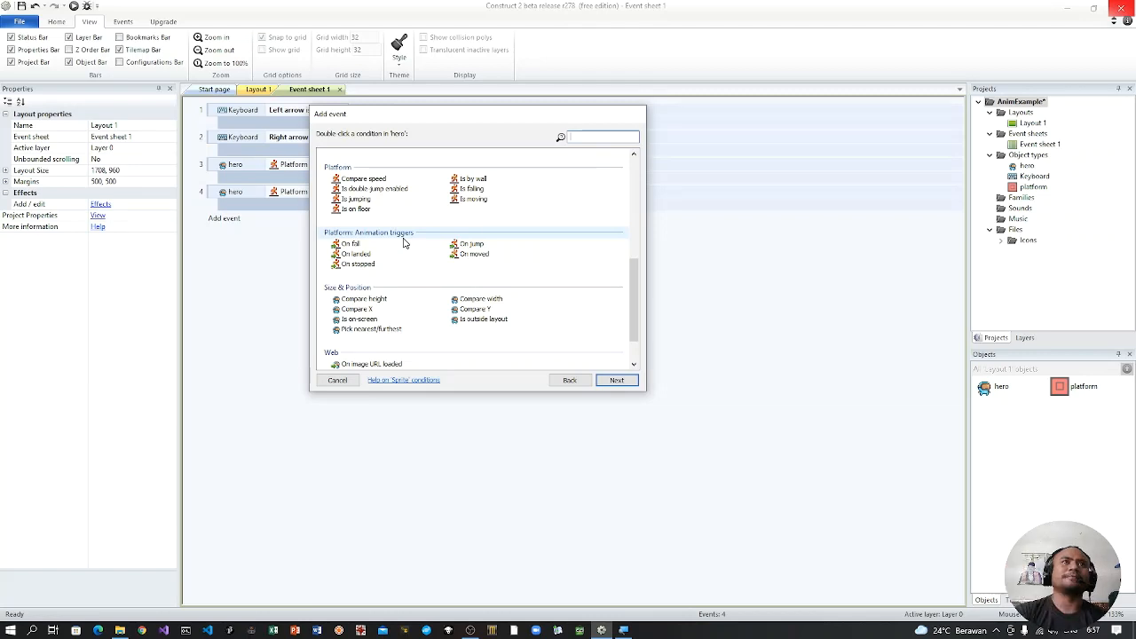
left_click(353, 254)
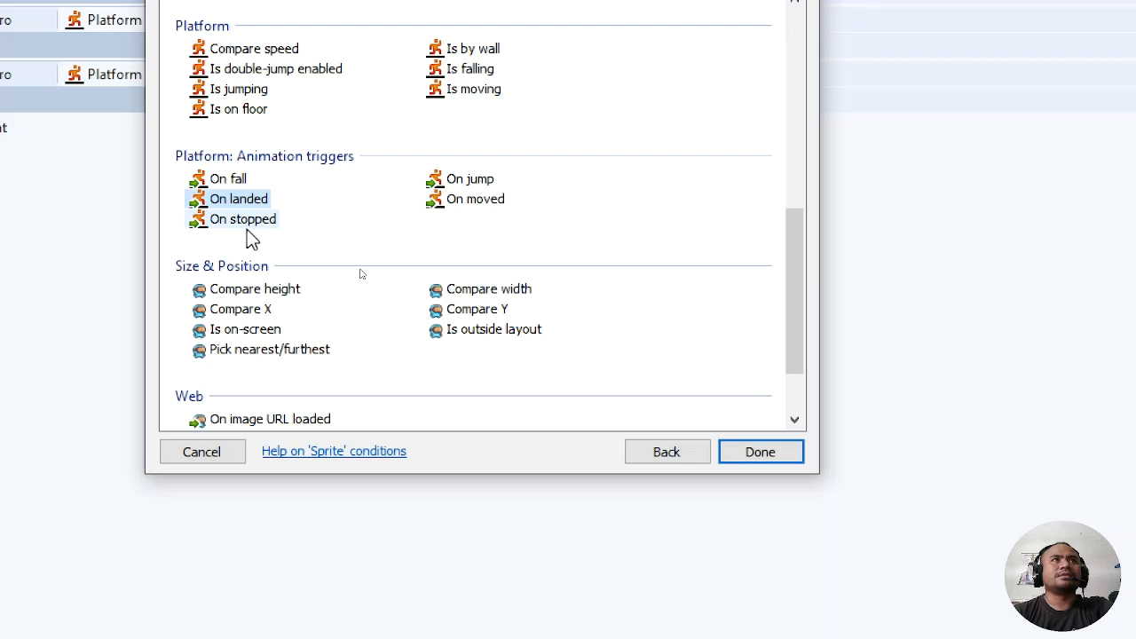
left_click(723, 453)
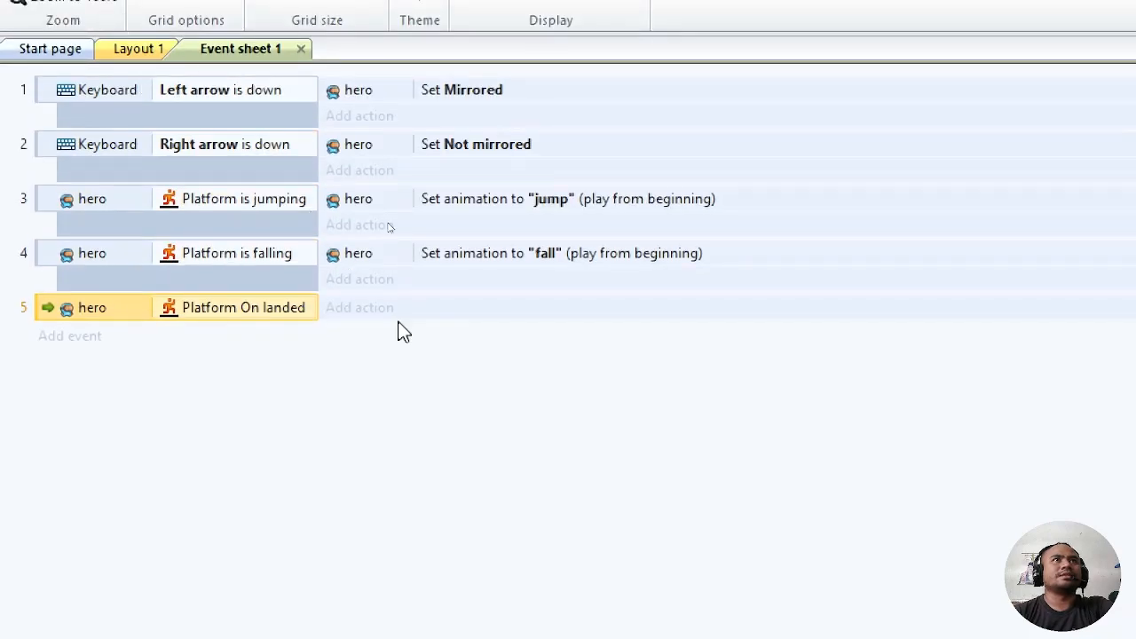
Step: Add a hero Set animation action to the Platform On landed event, with animation "idle" played from the beginning
left_click(395, 309)
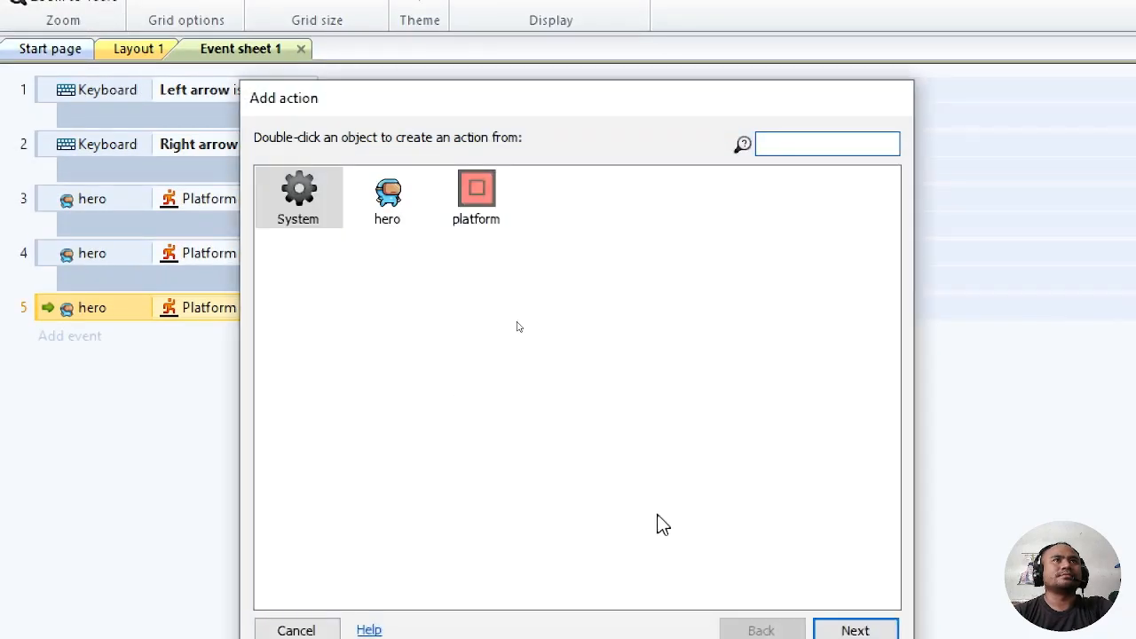
double_click(397, 204)
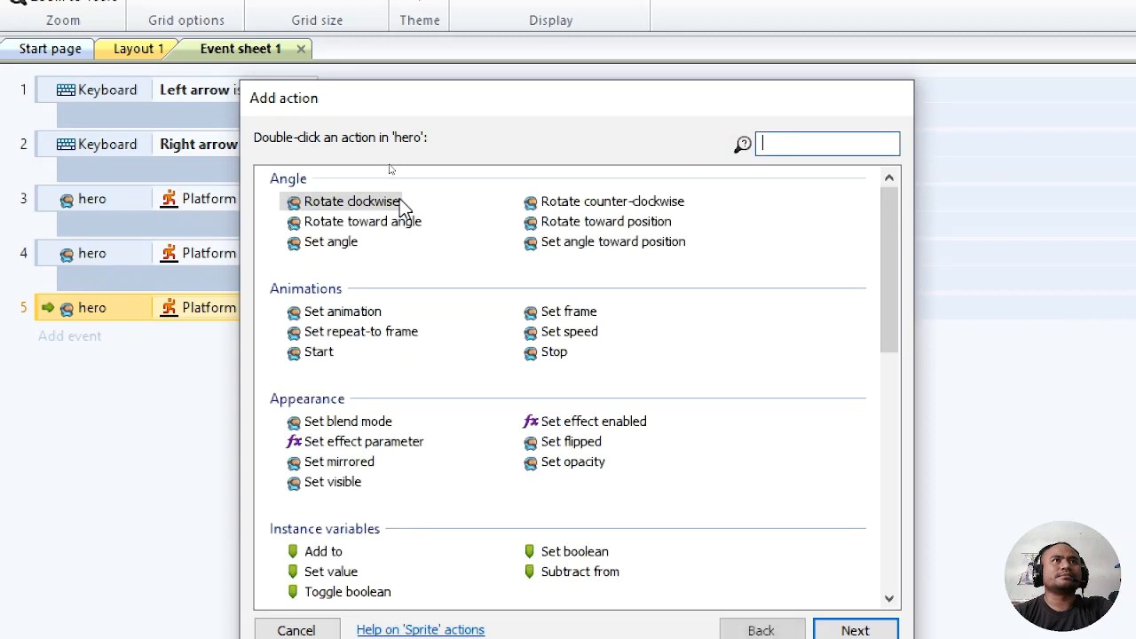
double_click(380, 312)
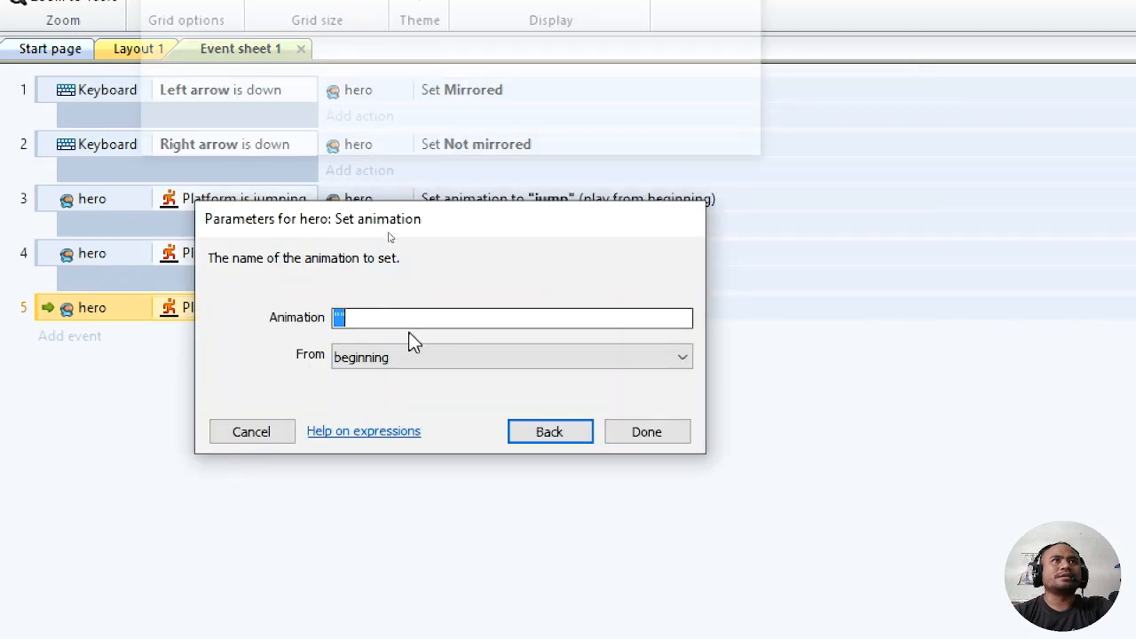
left_click(340, 317)
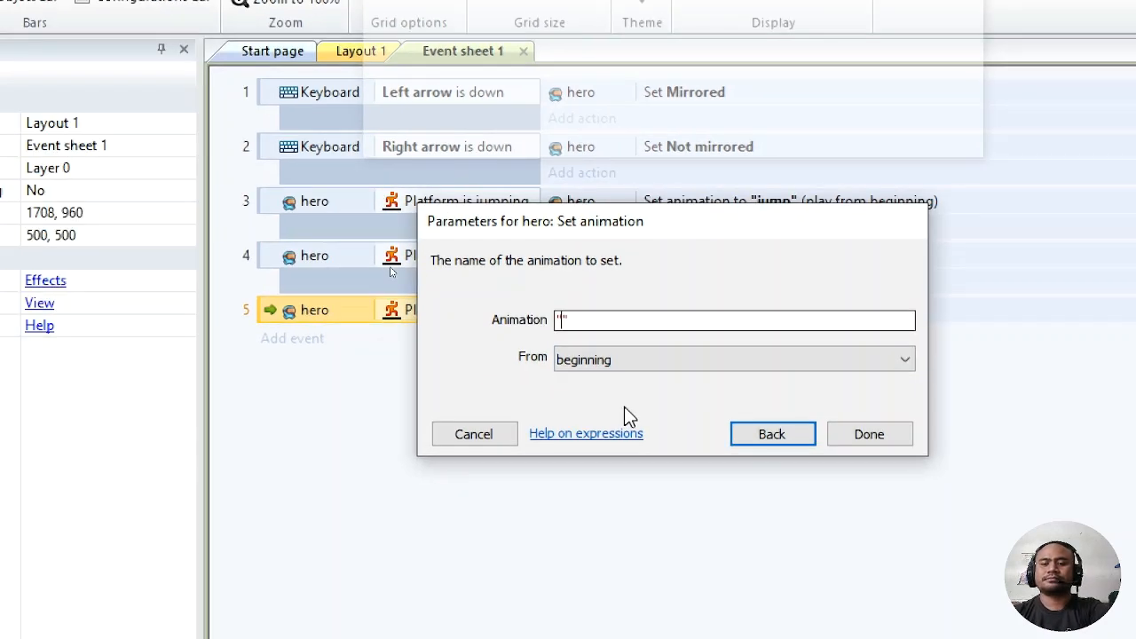
type("idle")
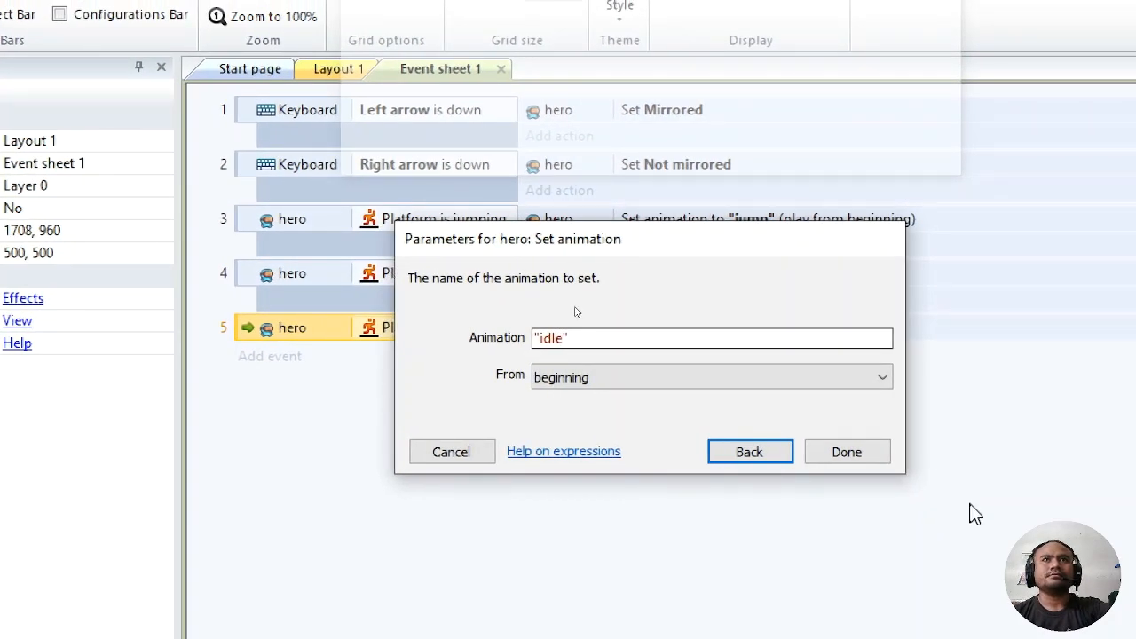
left_click(867, 450)
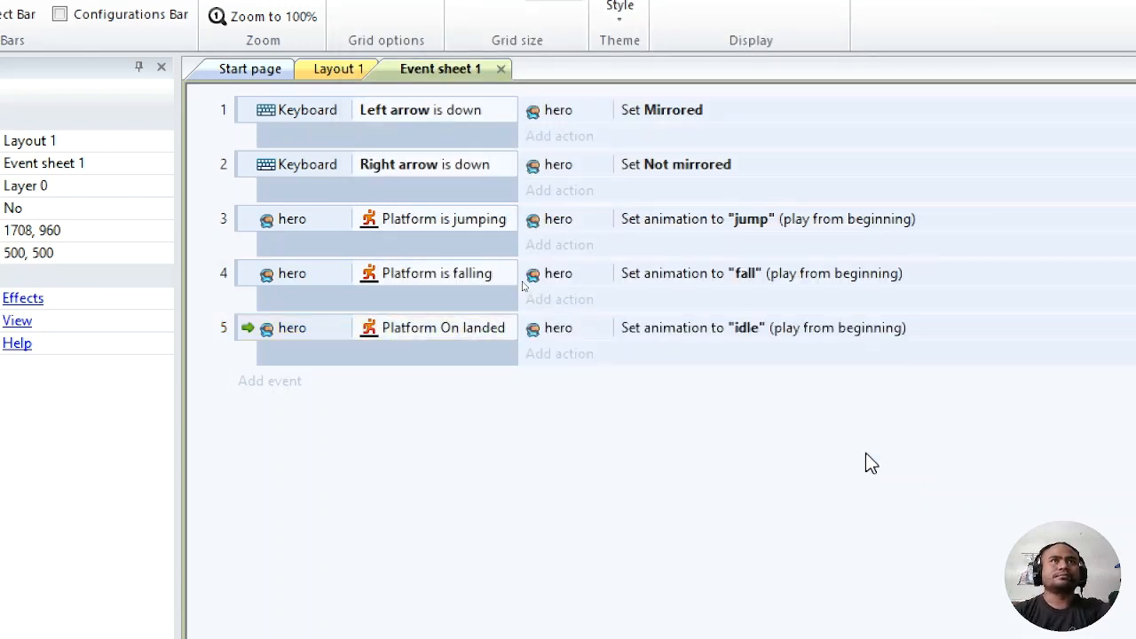
Step: Save the project as AnimExample, a Construct 2 compressed project (*.capx), in the Anim folder under E:\DM132
key("ctrl+s")
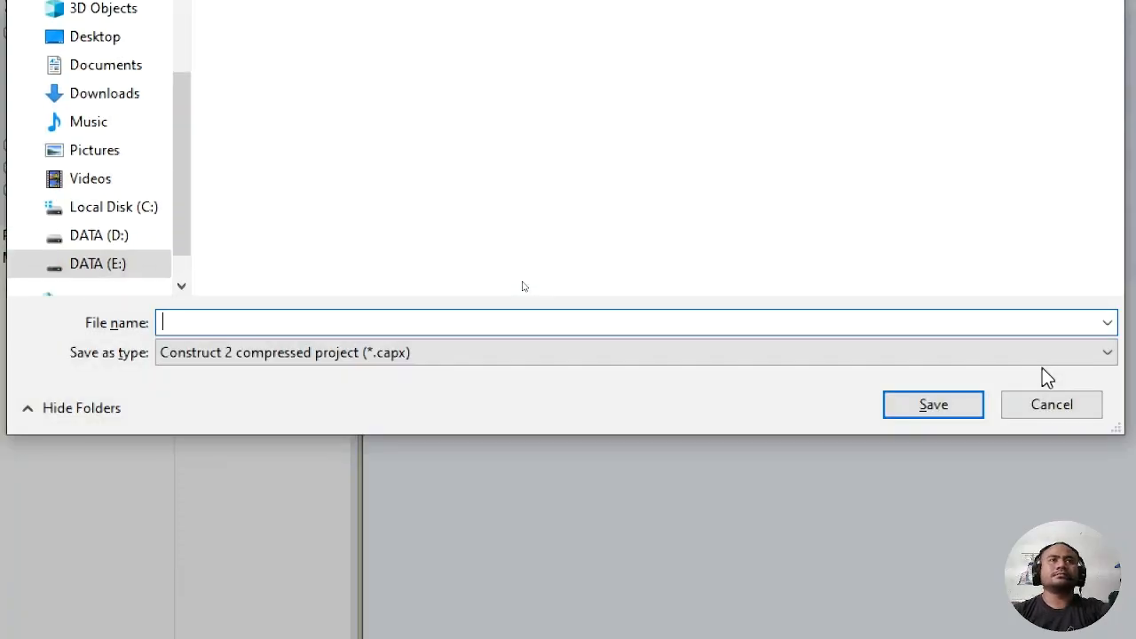
key("super")
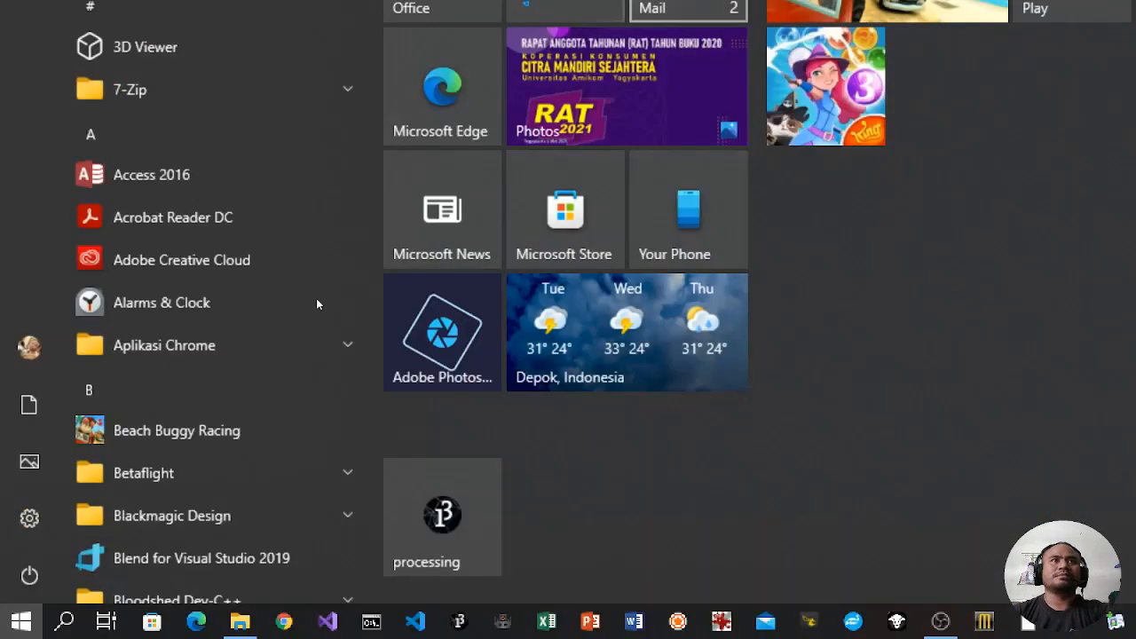
key("Escape")
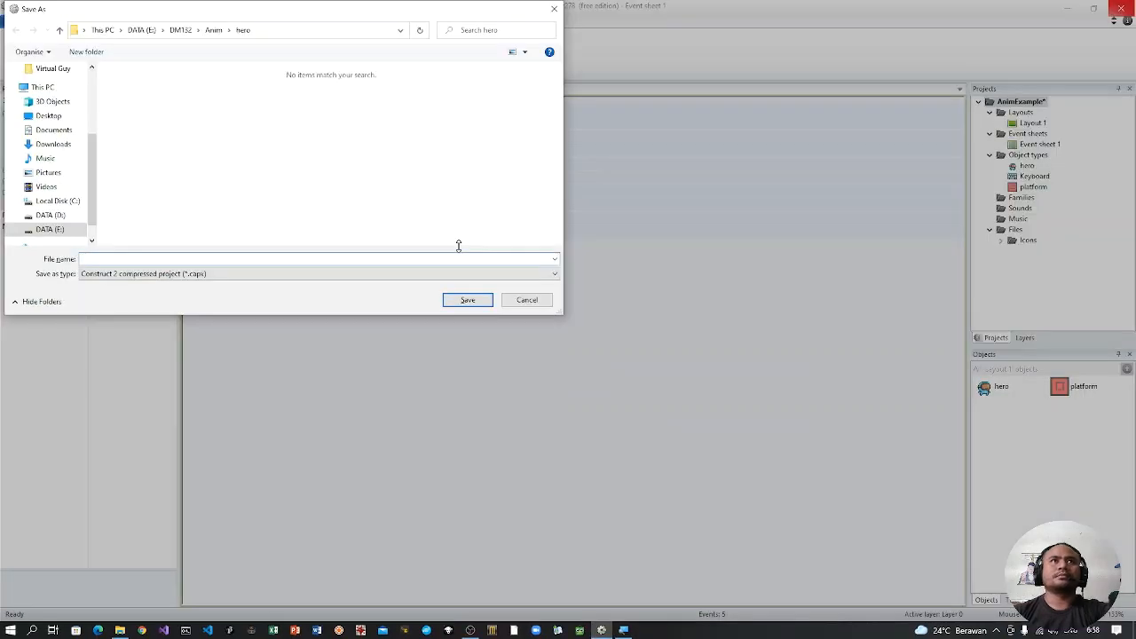
left_click_drag(123, 10, 375, 131)
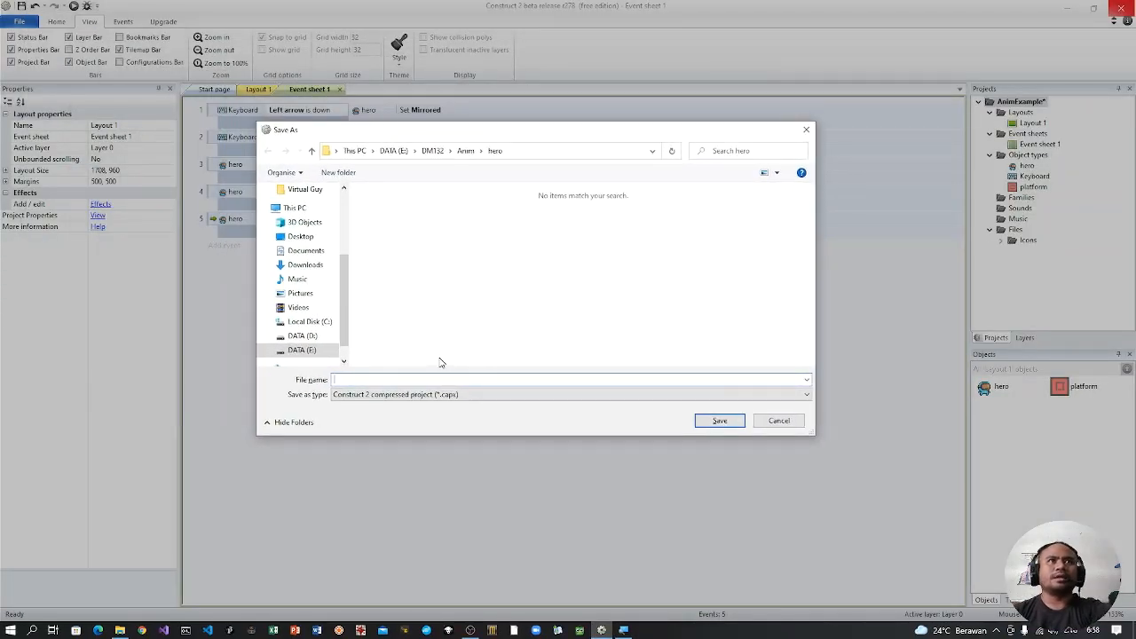
type("A")
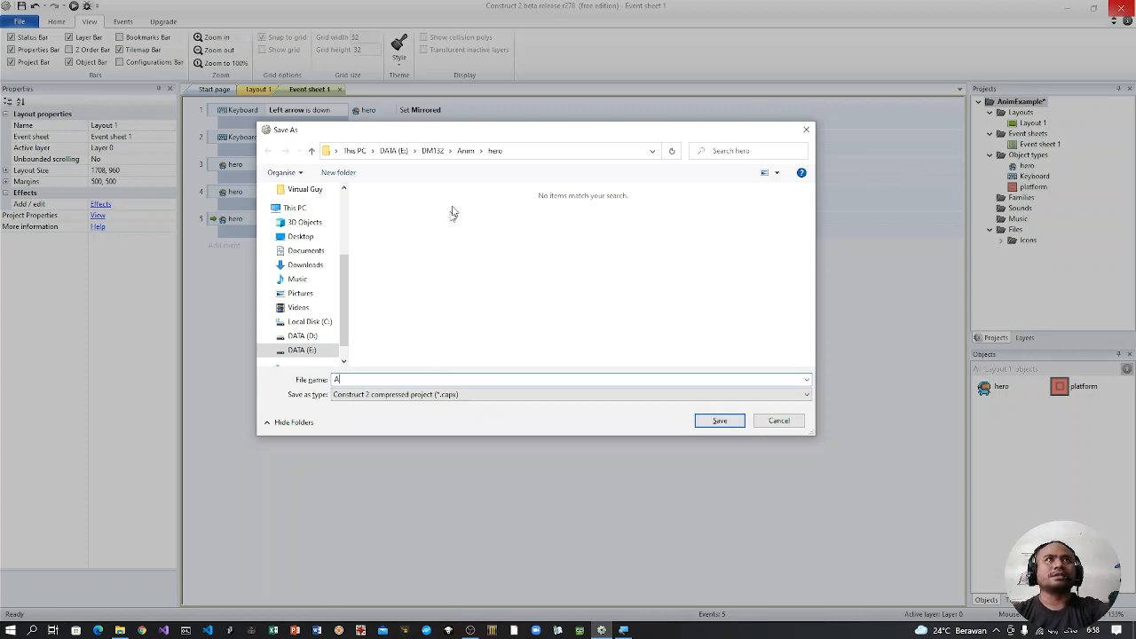
left_click(466, 150)
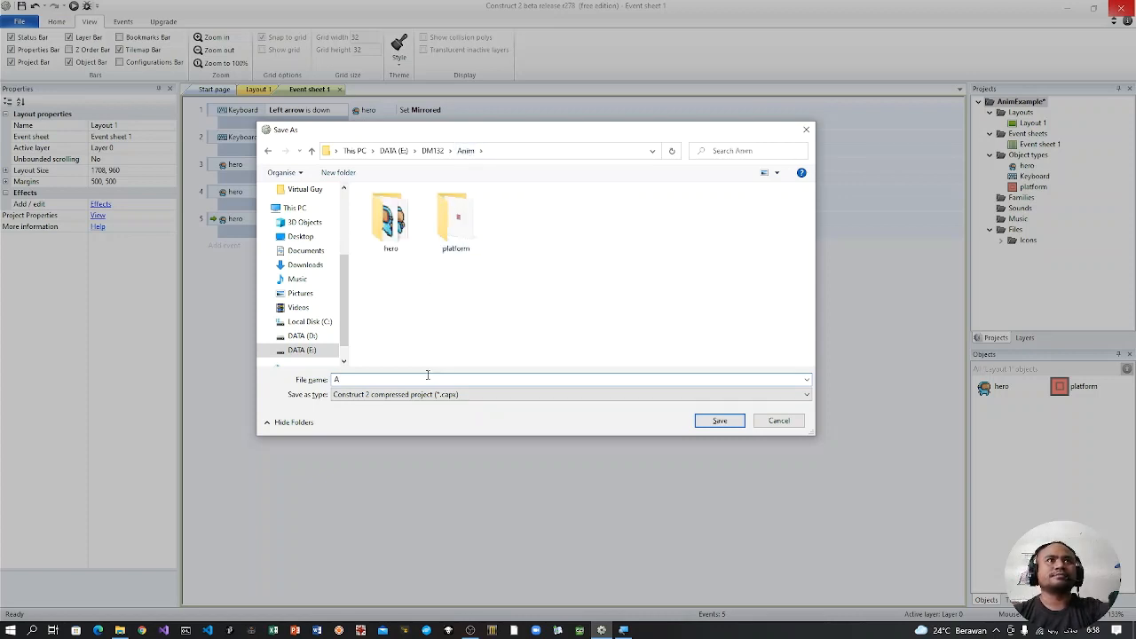
type("n")
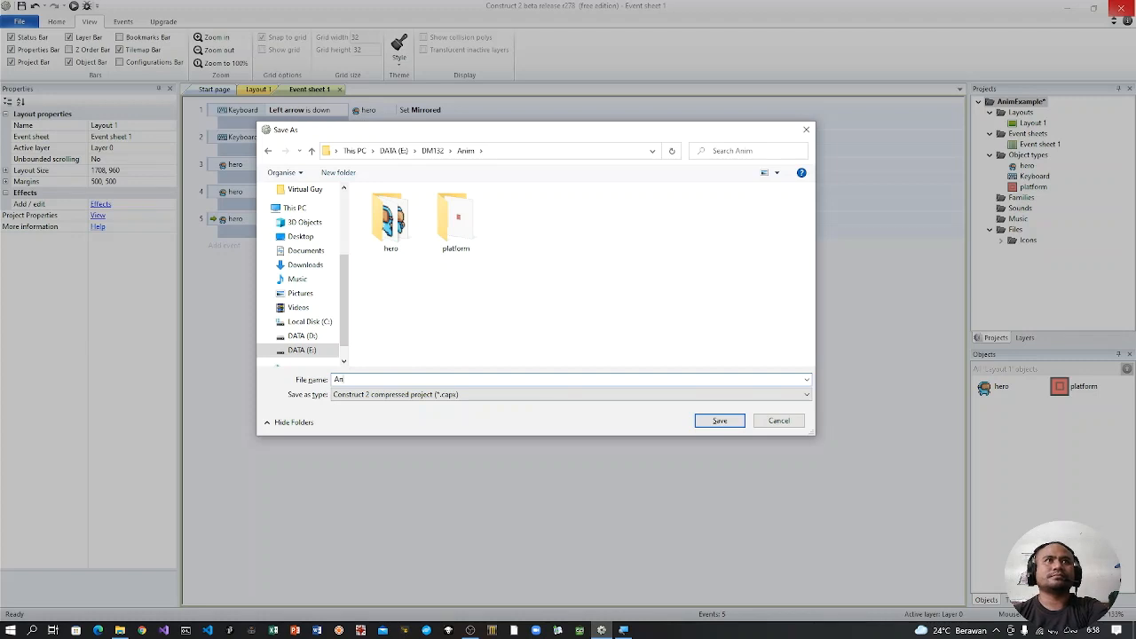
type("imExample")
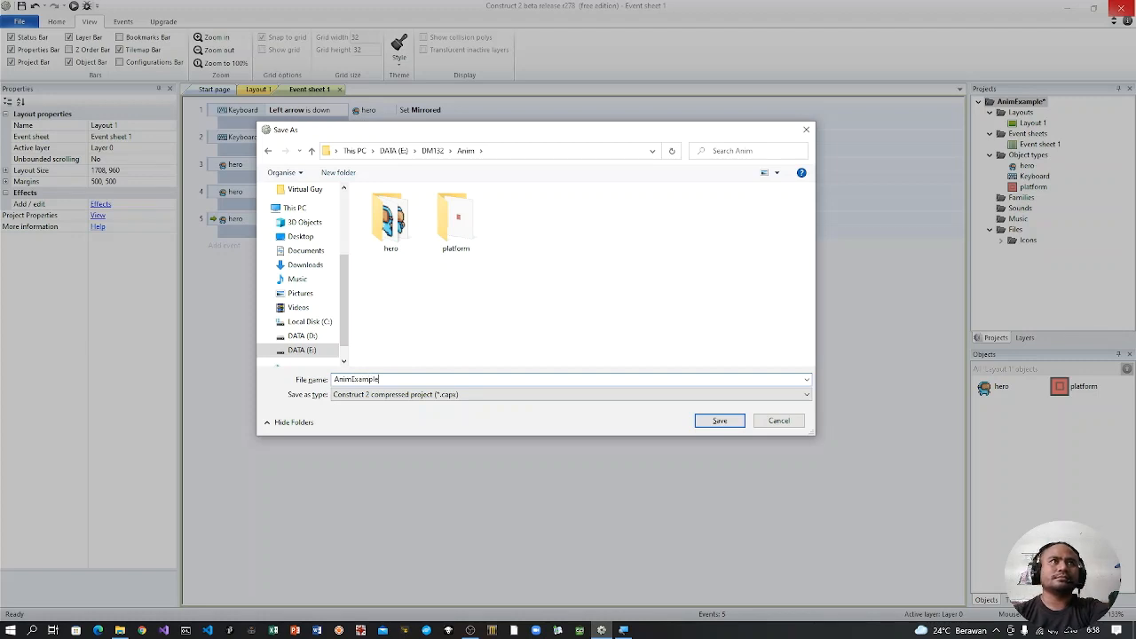
key("Return")
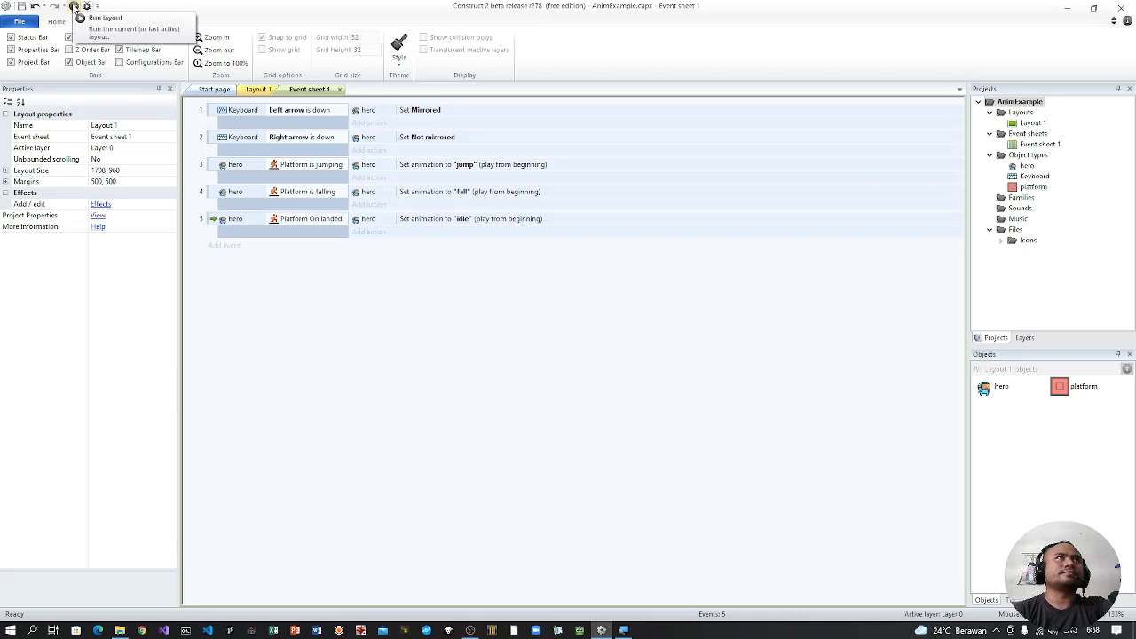
Step: Preview the layout in the browser to check the hero's animations, and return to the event sheet
left_click(74, 6)
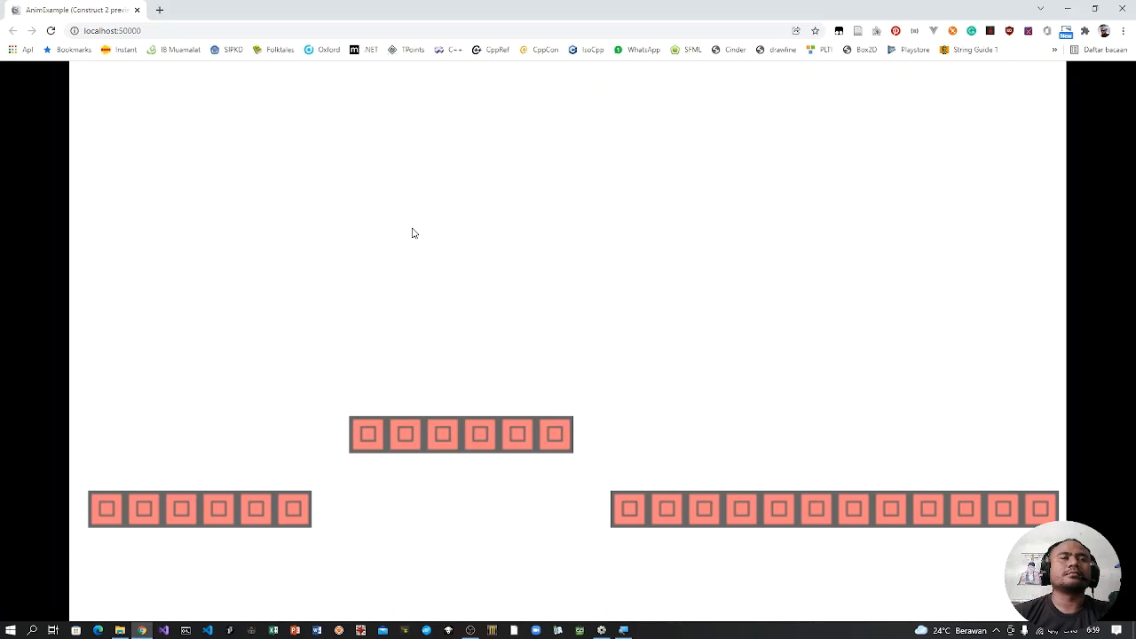
key("alt+Tab")
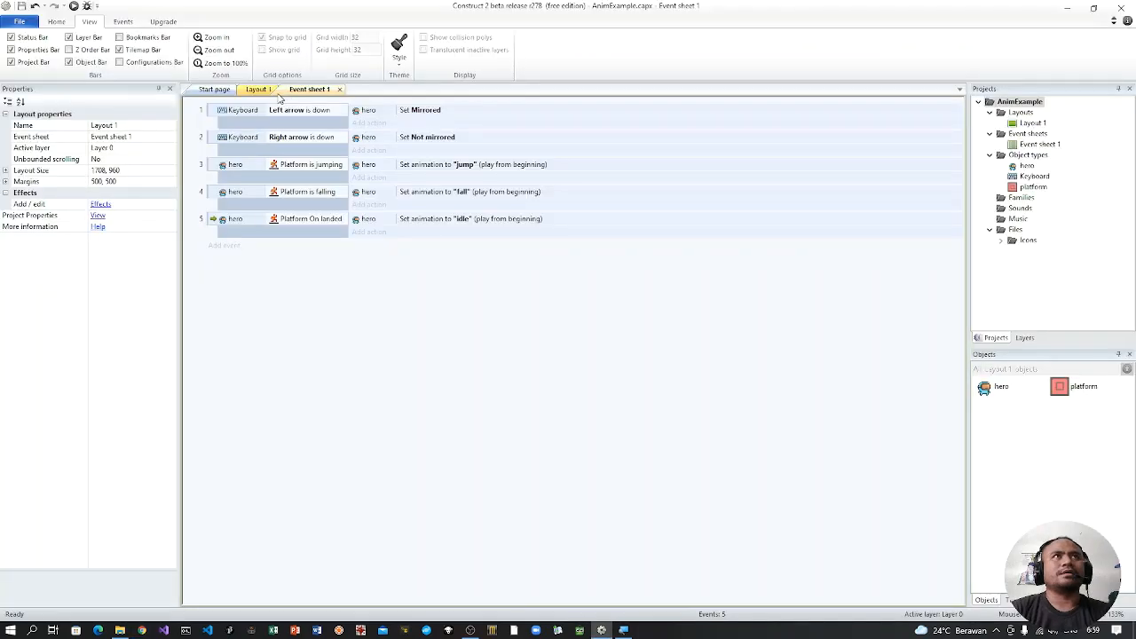
Step: Switch to File Explorer, examine the Run (32x32) sprite sheet in the hero folder, and return to the Construct 2 event sheet
key("alt+Tab")
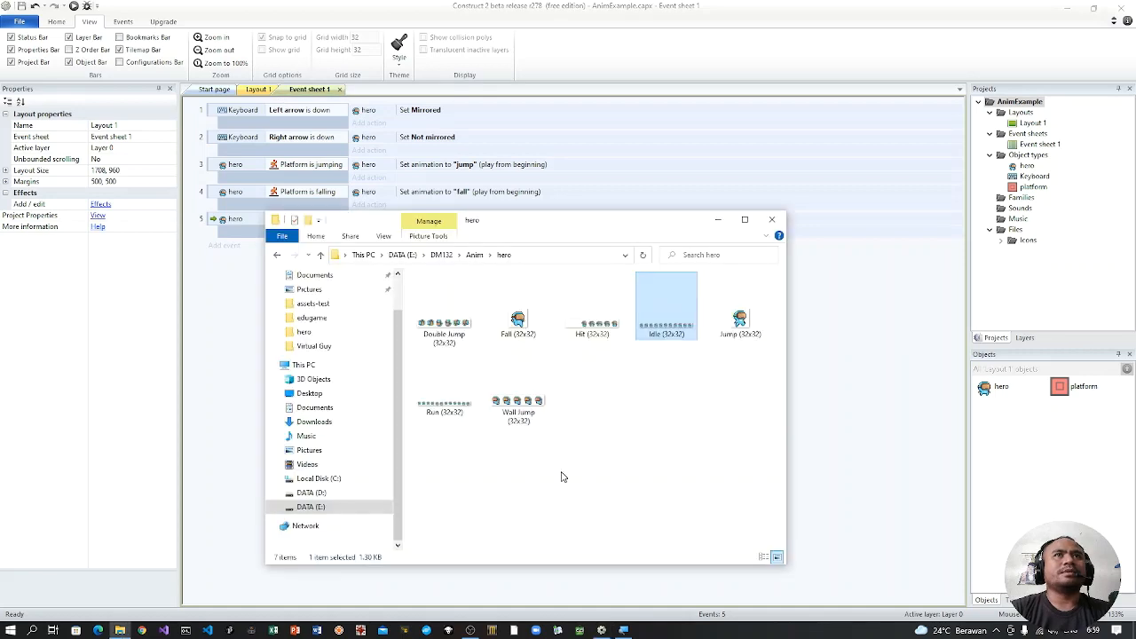
left_click(665, 432)
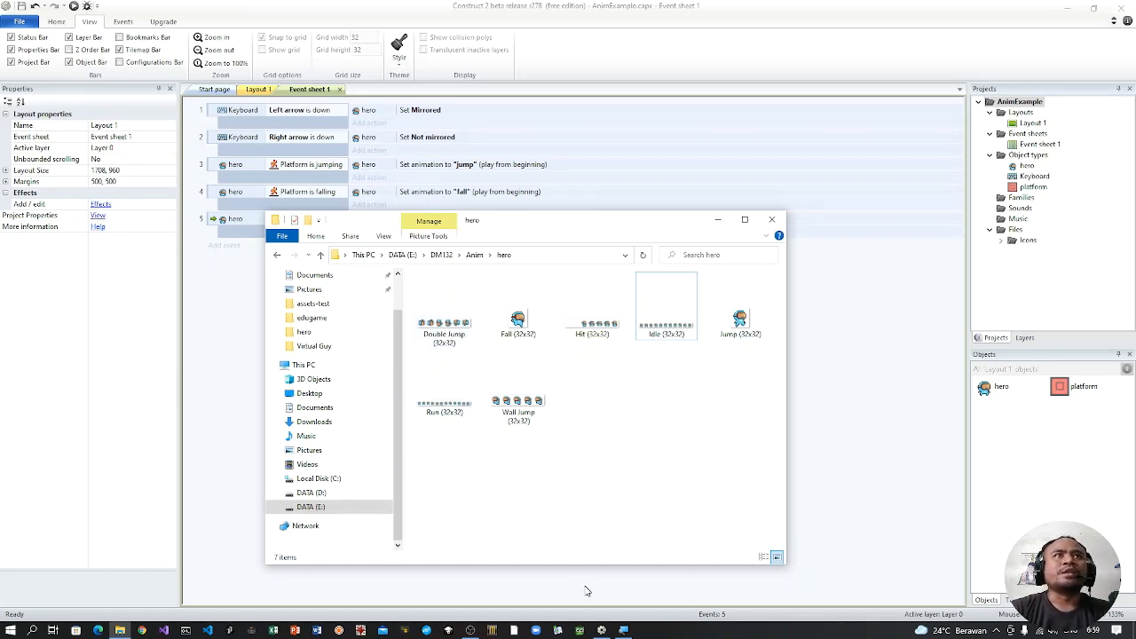
left_click(457, 407)
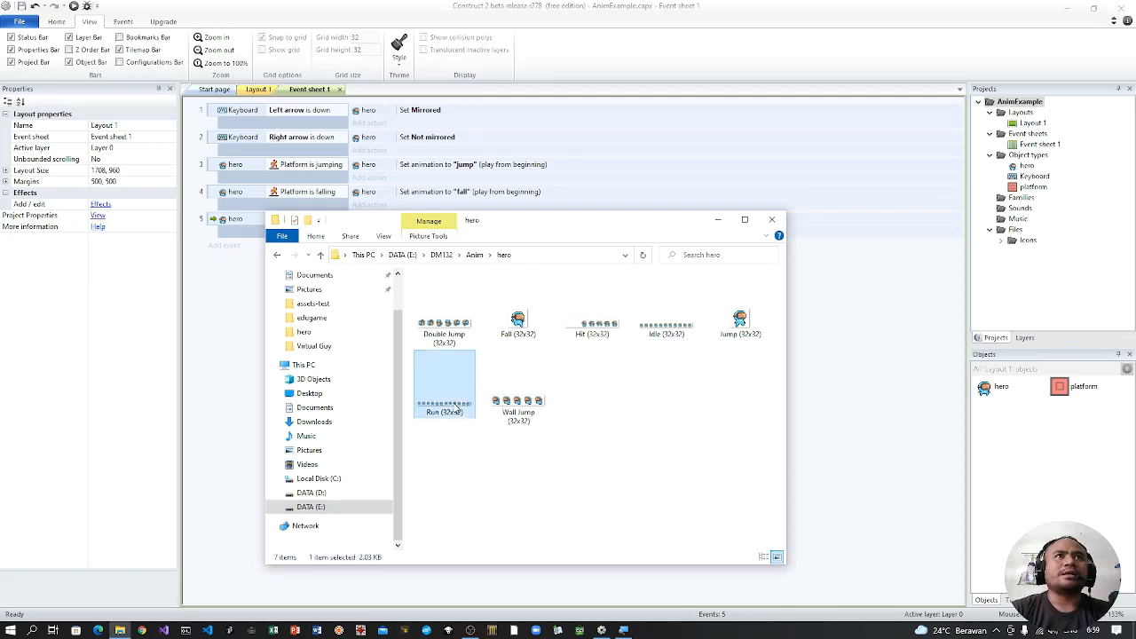
double_click(457, 407)
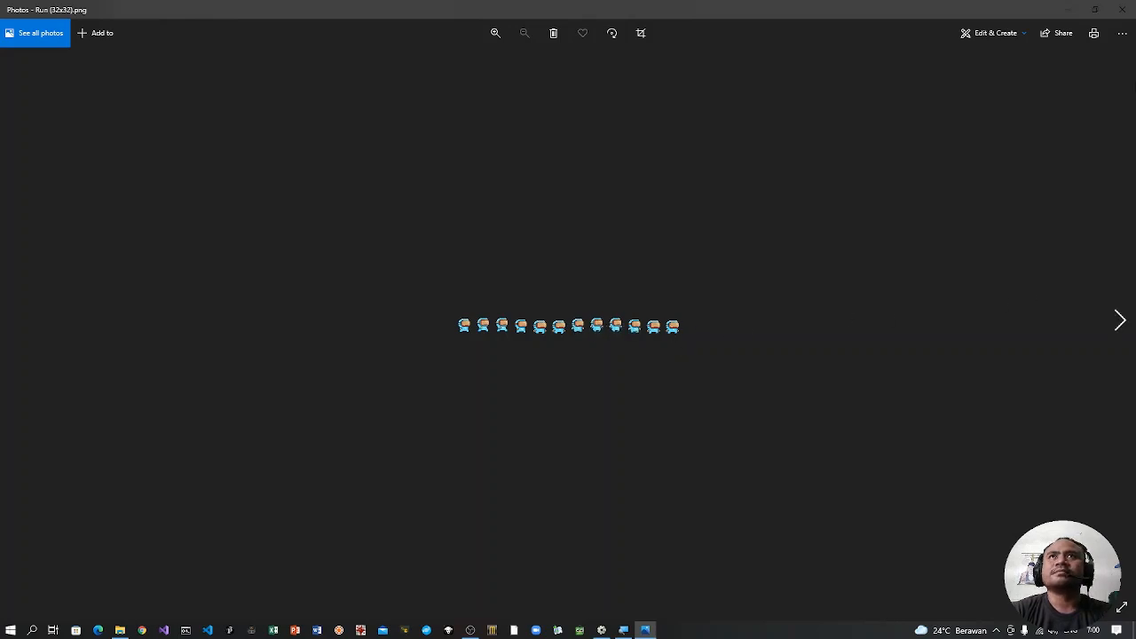
left_click(1122, 9)
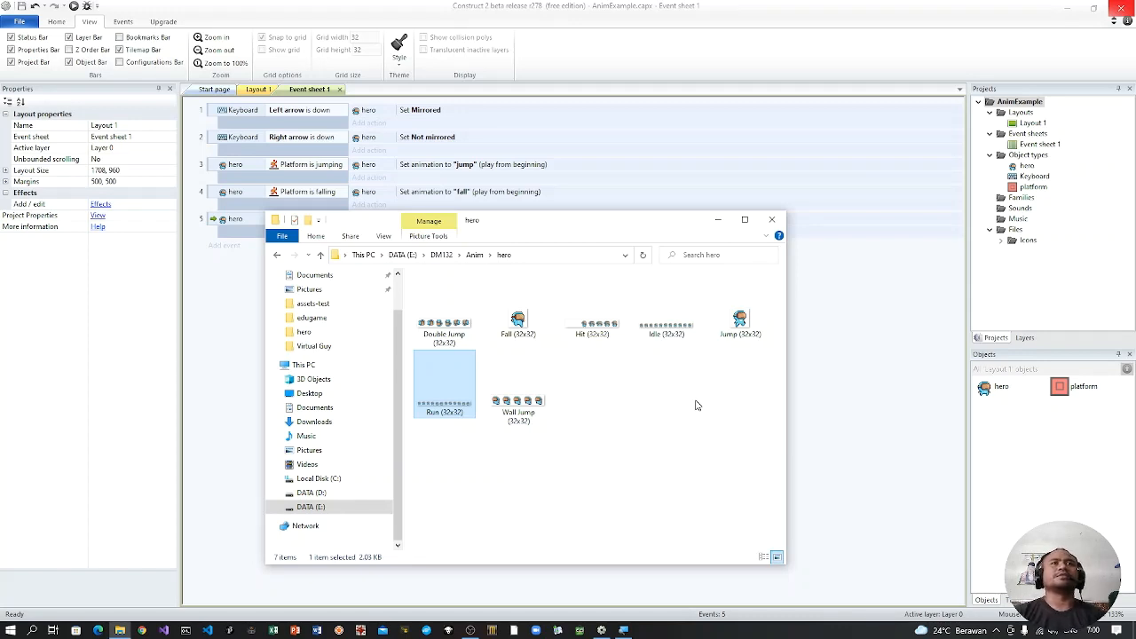
left_click(462, 324)
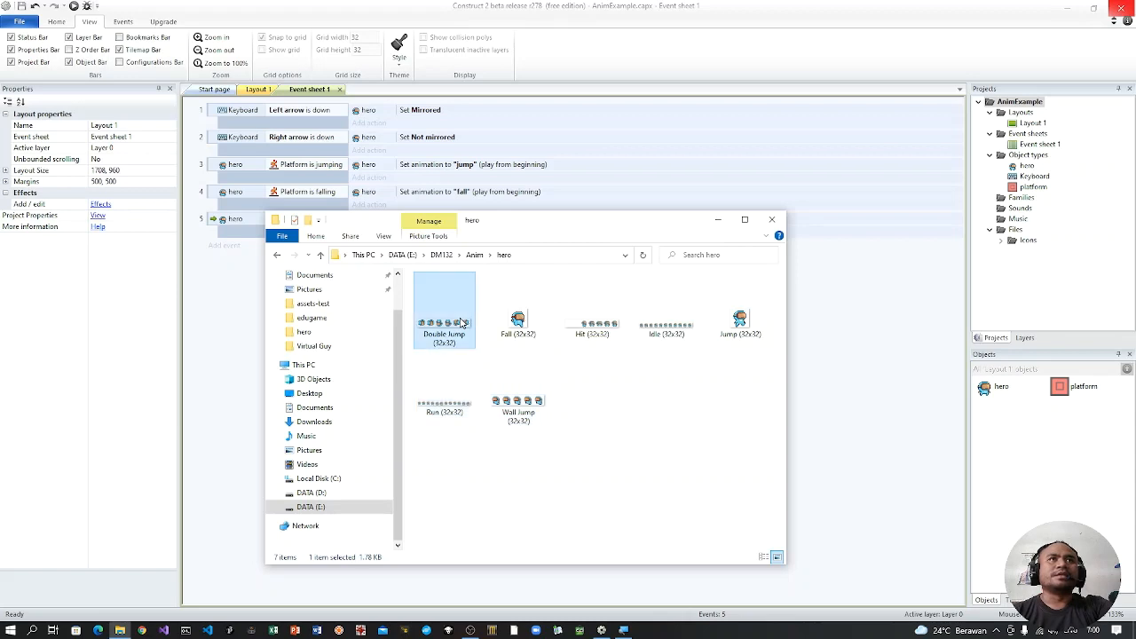
left_click(459, 391)
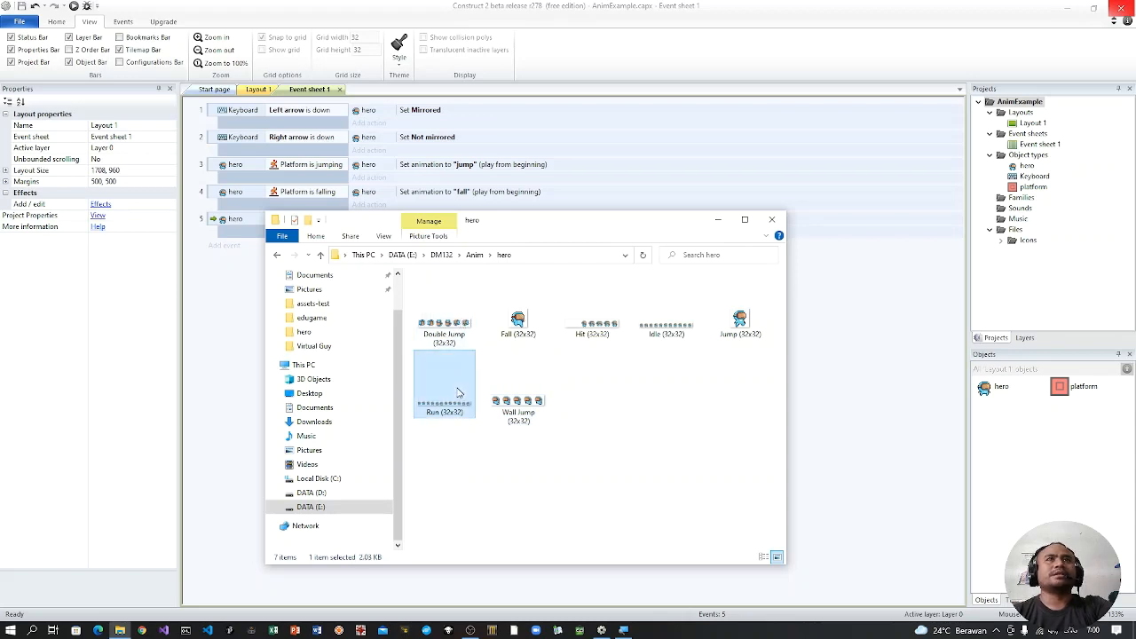
left_click(718, 221)
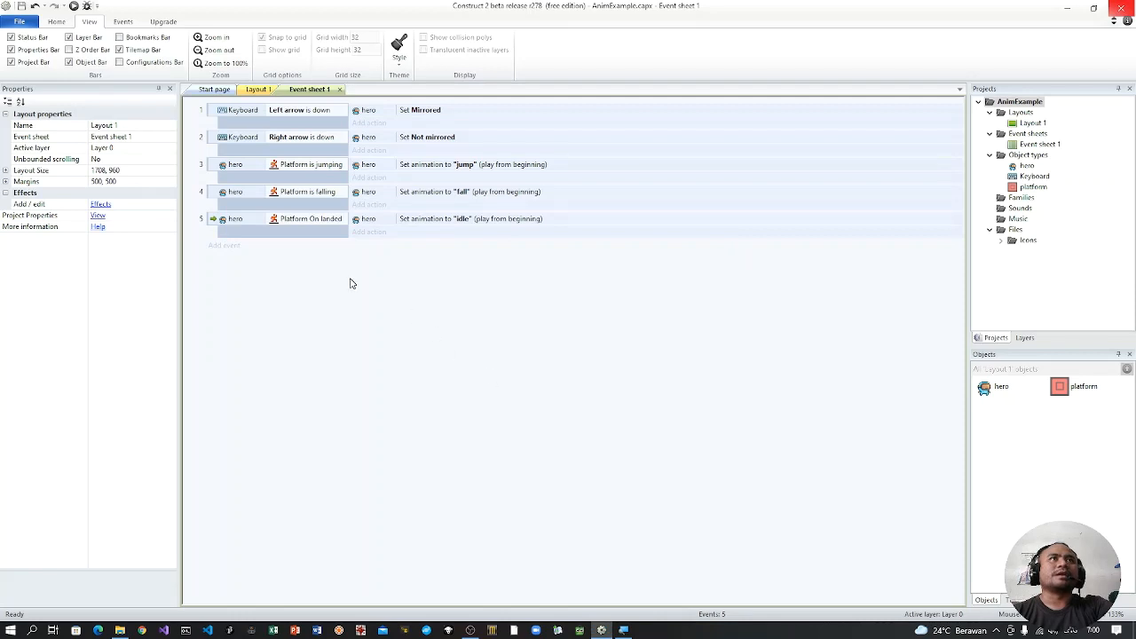